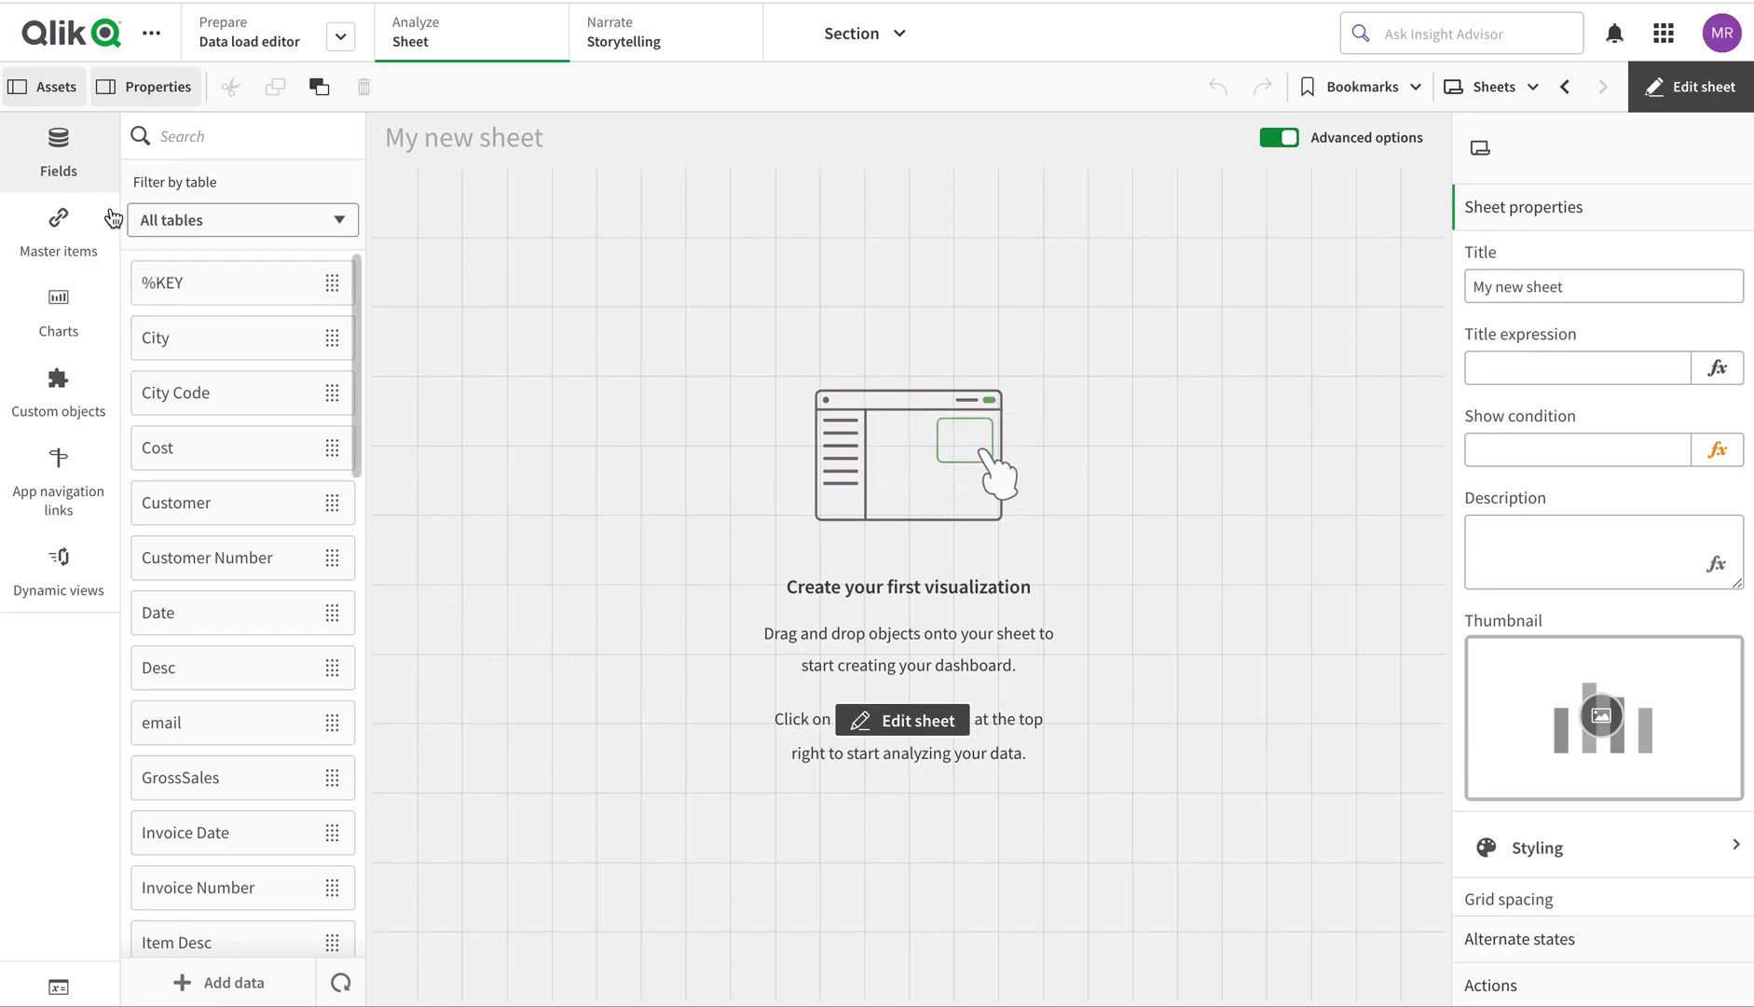
- Place a bar chart at the sheet's top-left with Product Group as its dimension
{"action": "left_click", "coordinate": [75, 326]}
{"action": "left_click_drag", "start_coordinate": [240, 198], "coordinate": [792, 271]}
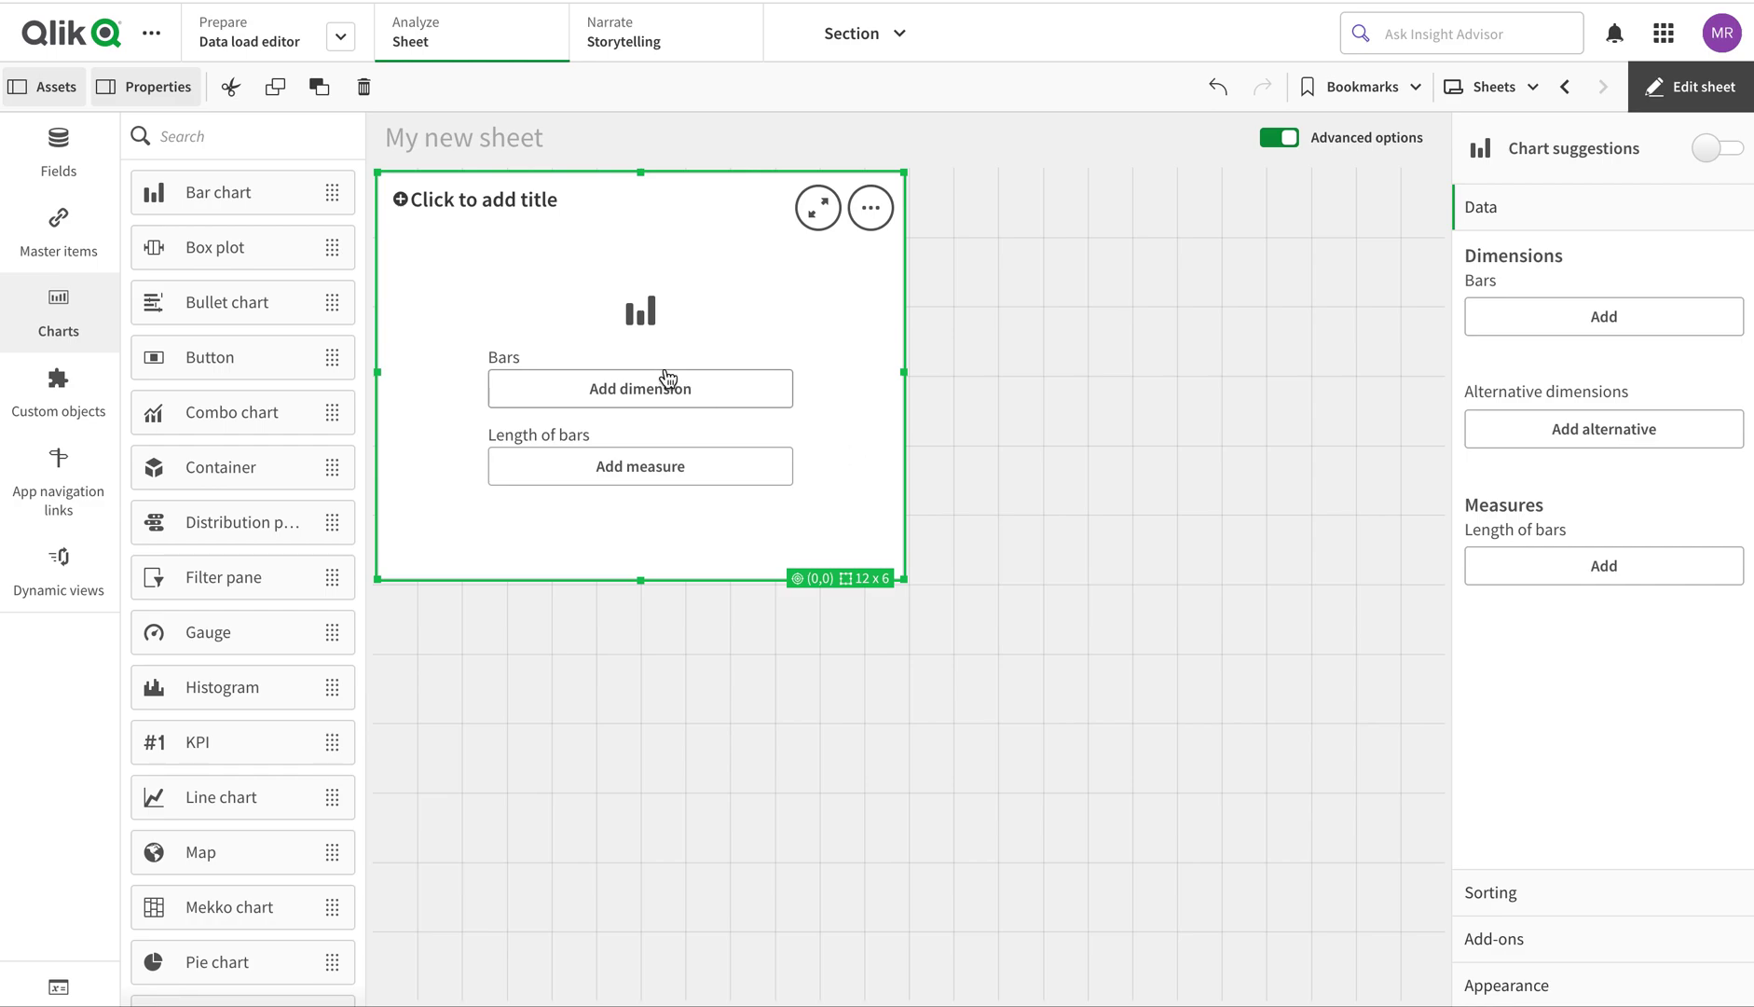
{"action": "left_click", "coordinate": [665, 387]}
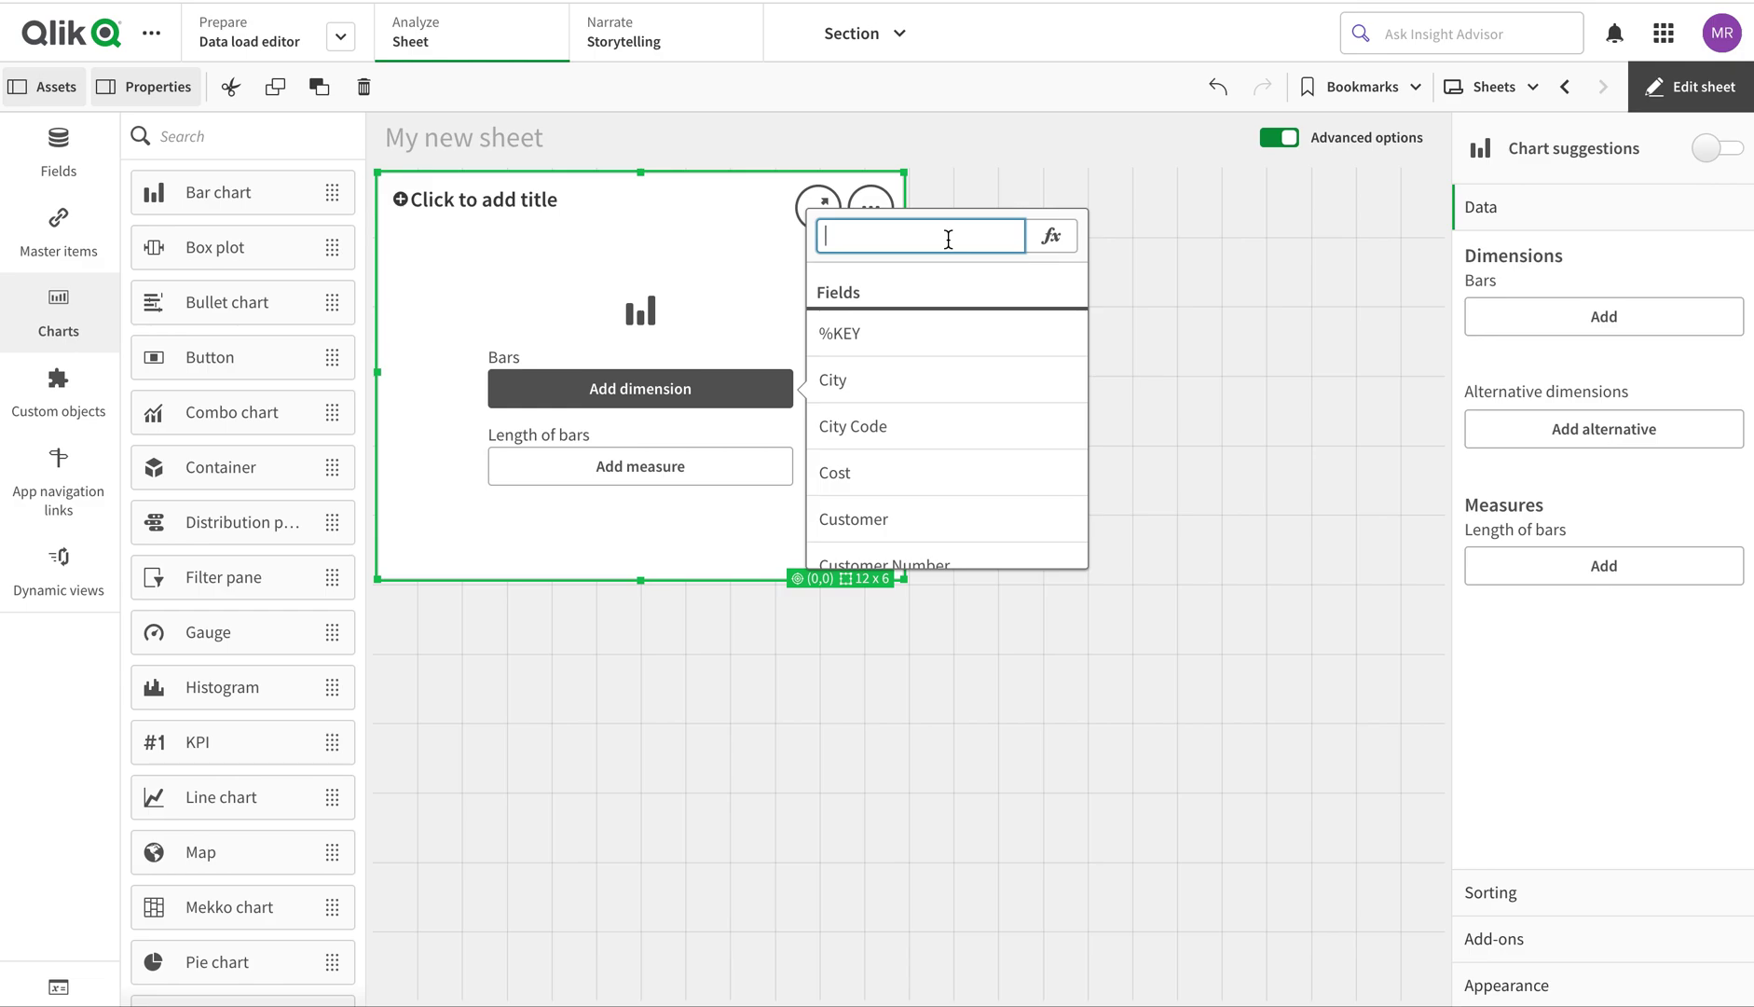
{"action": "type", "text": "prod"}
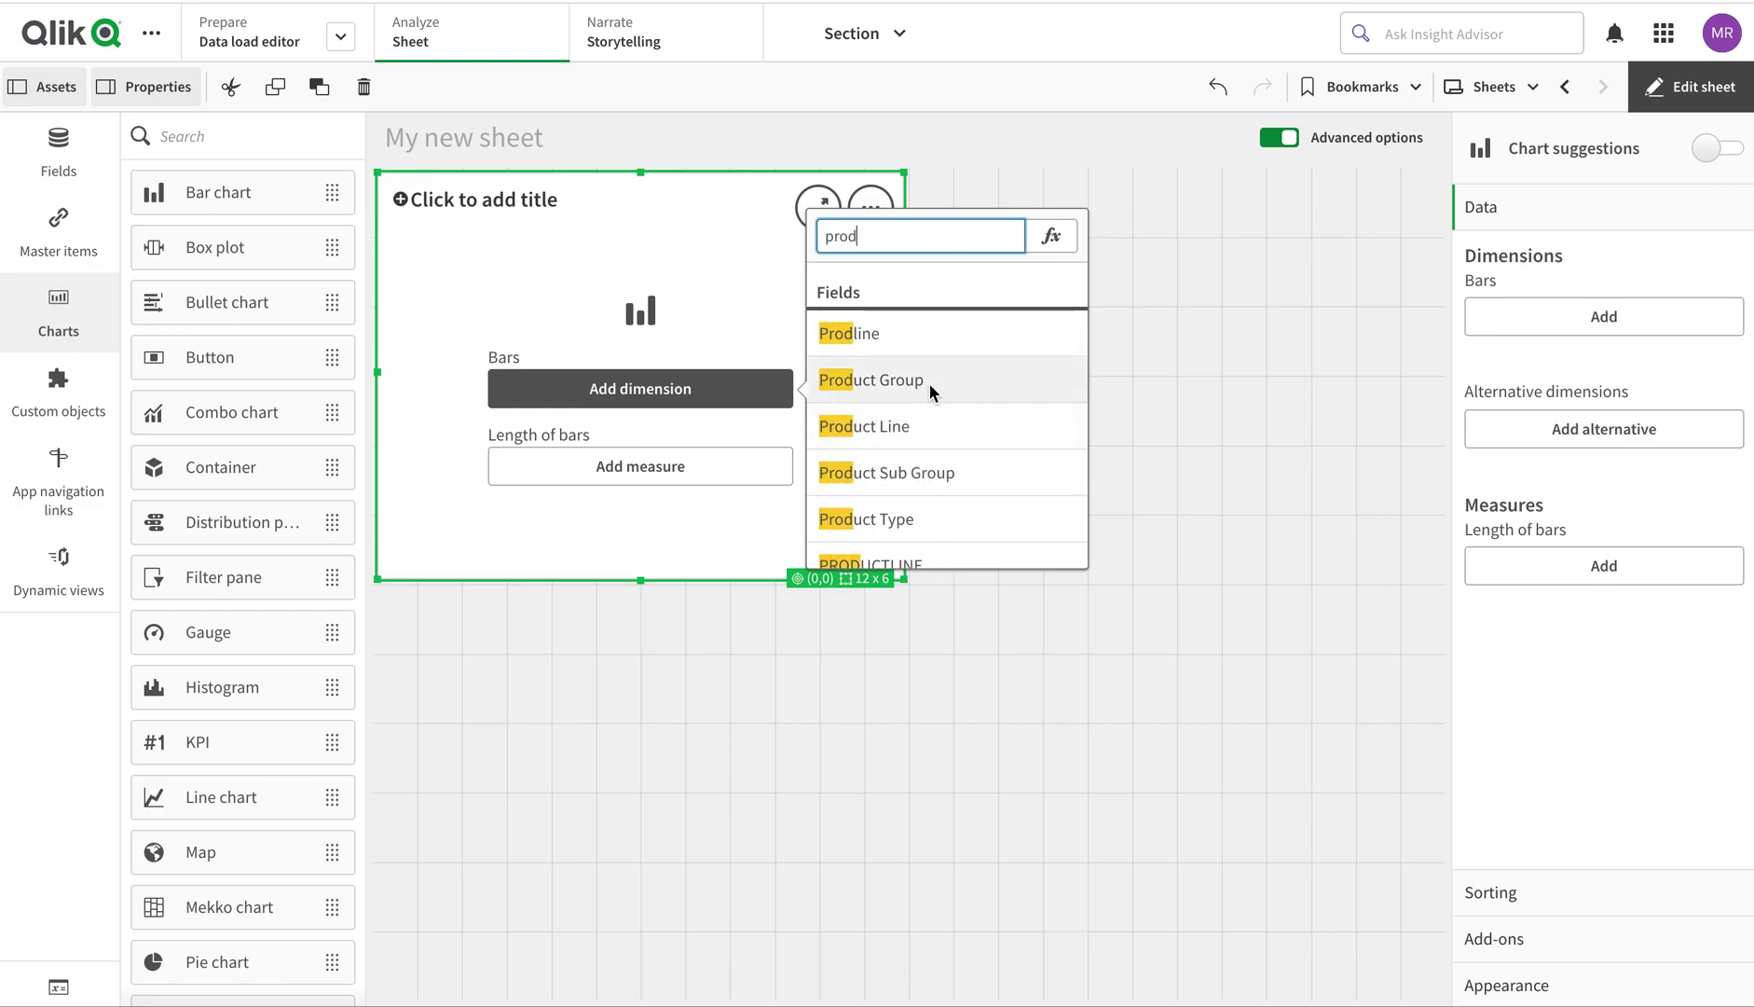
{"action": "key", "text": "Escape"}
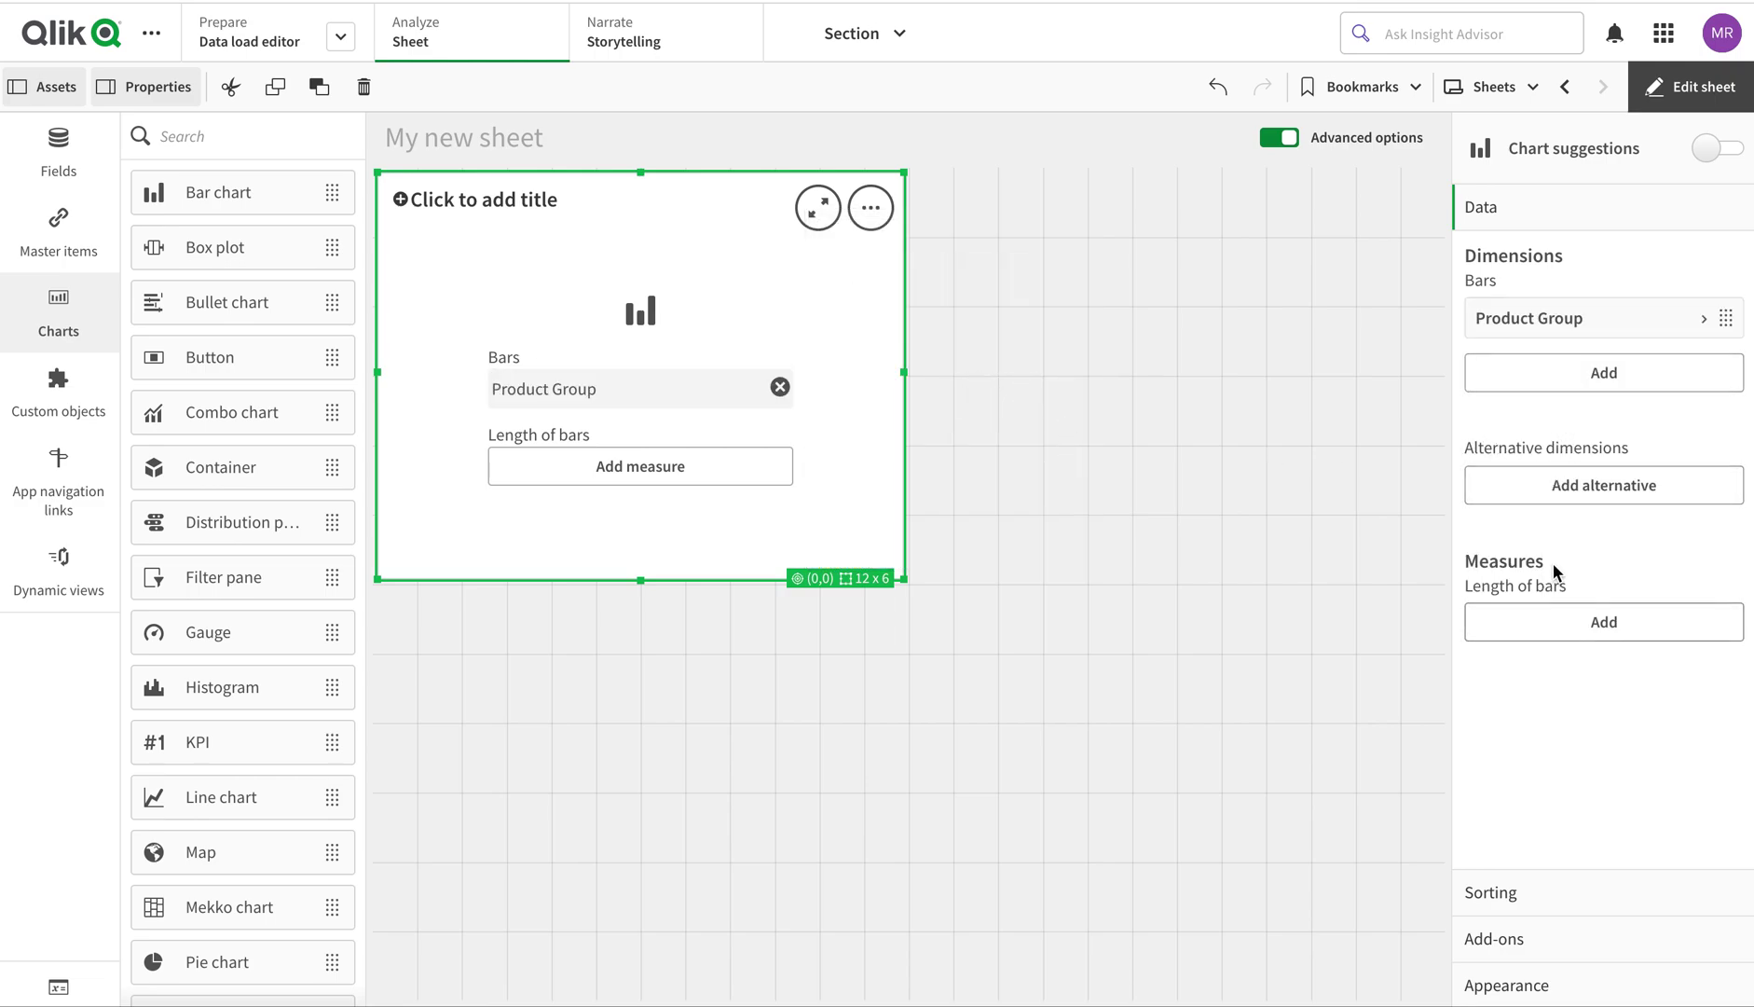
- Replace the Sales master measure with a Sum(Sales) measure for the bar length
{"action": "left_click", "coordinate": [1556, 626]}
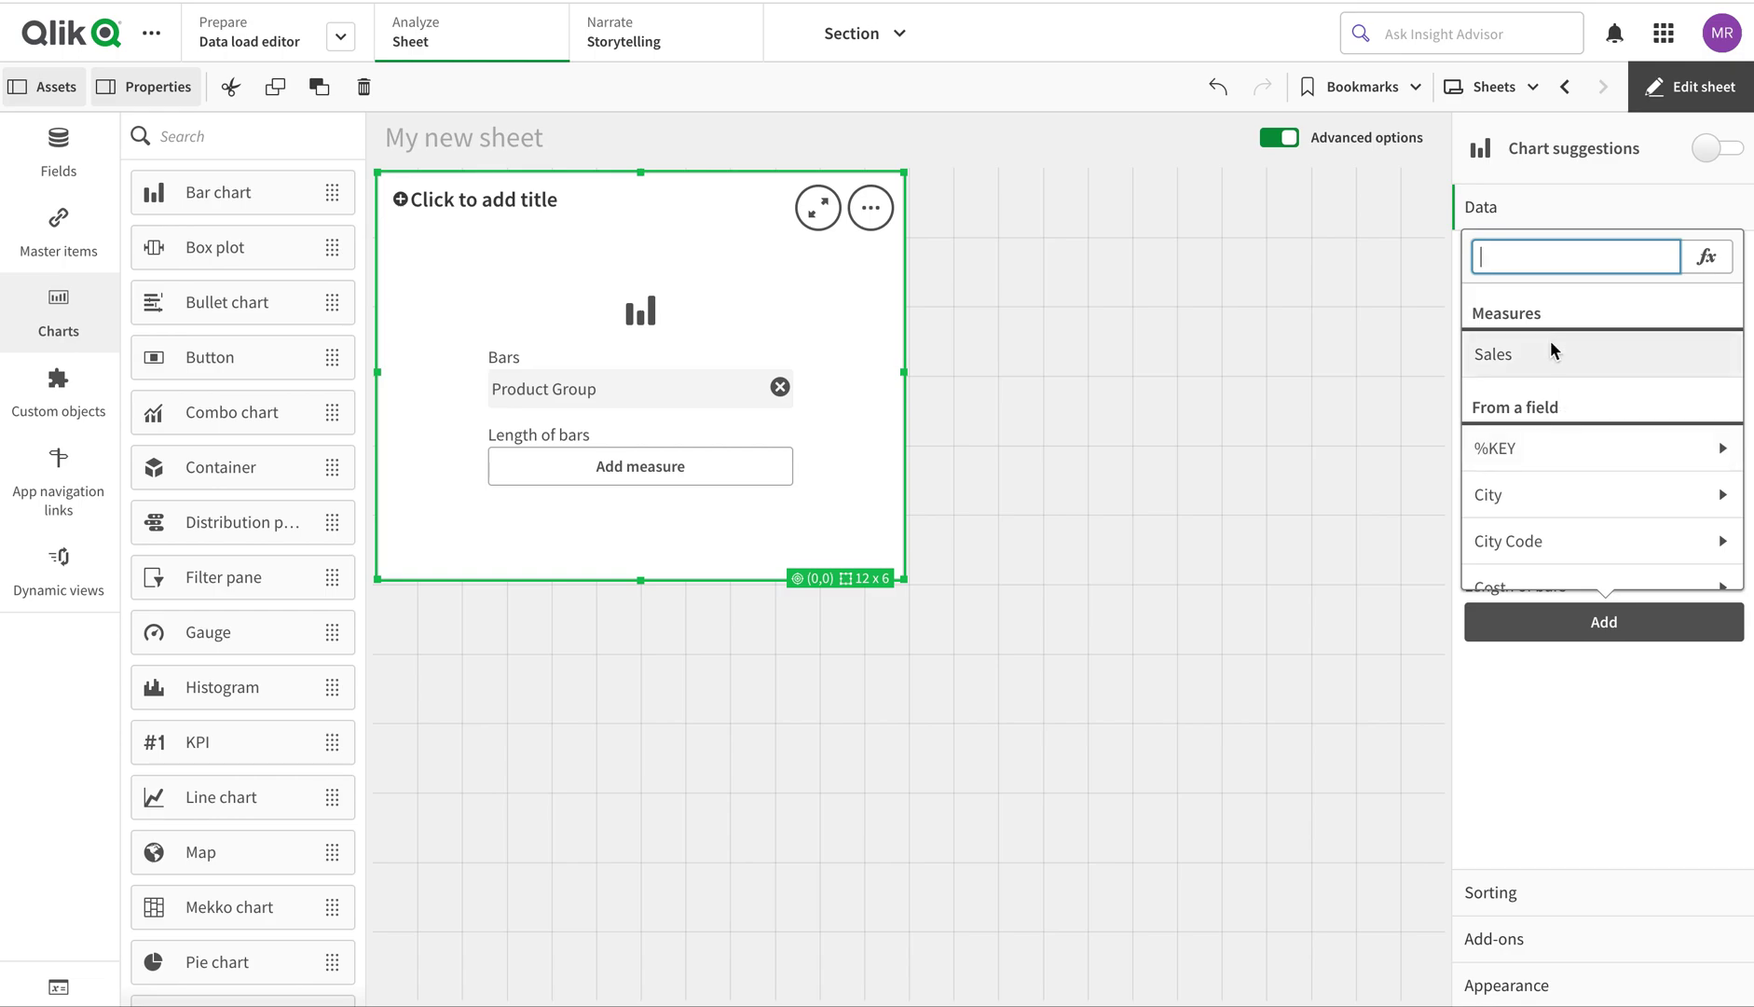
{"action": "type", "text": "sales"}
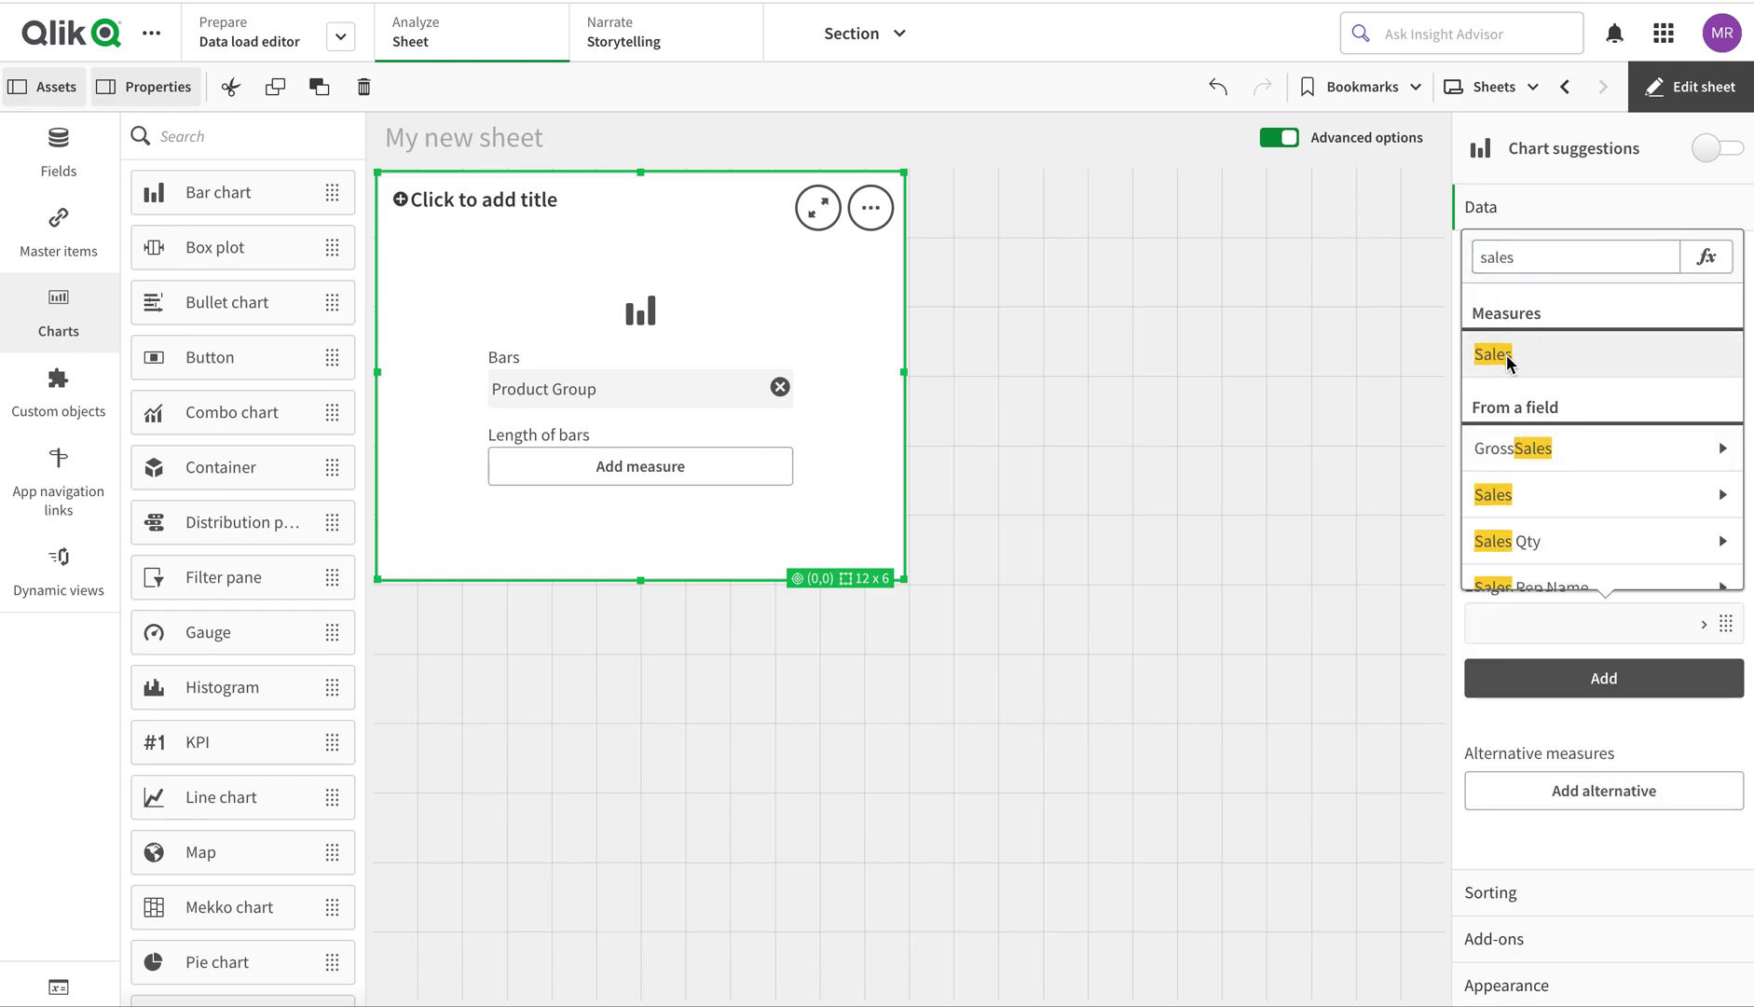
{"action": "left_click", "coordinate": [1494, 354]}
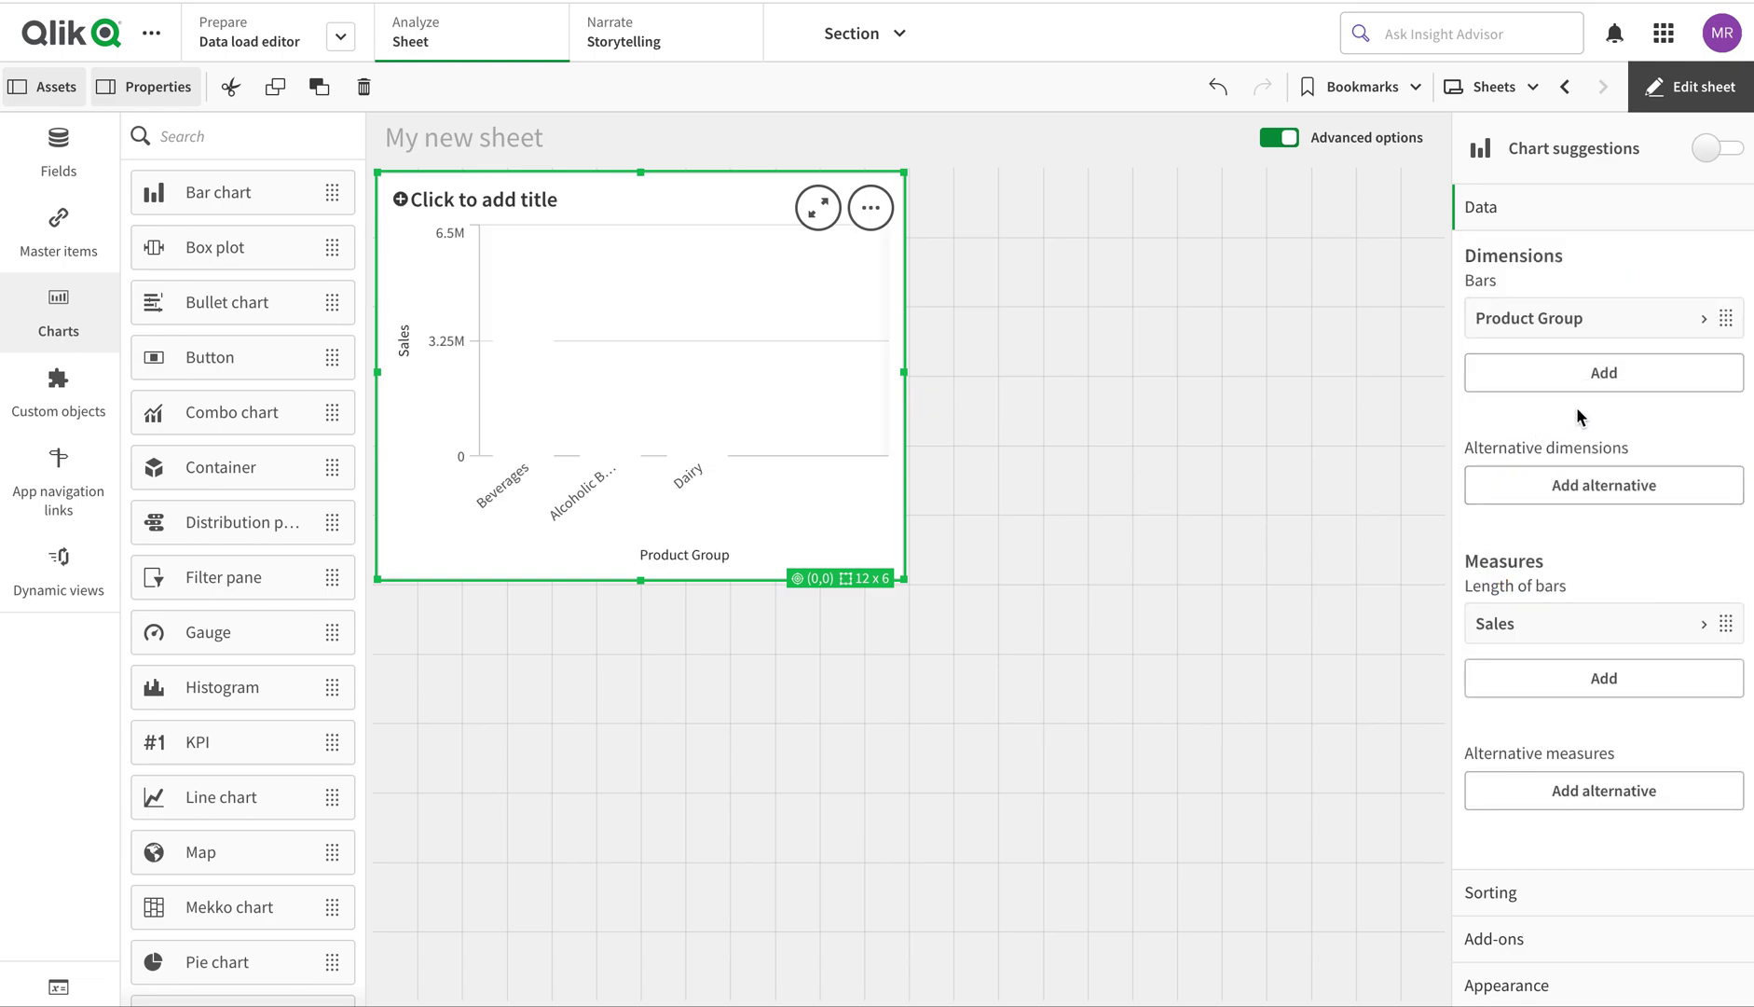
{"action": "right_click", "coordinate": [1567, 643]}
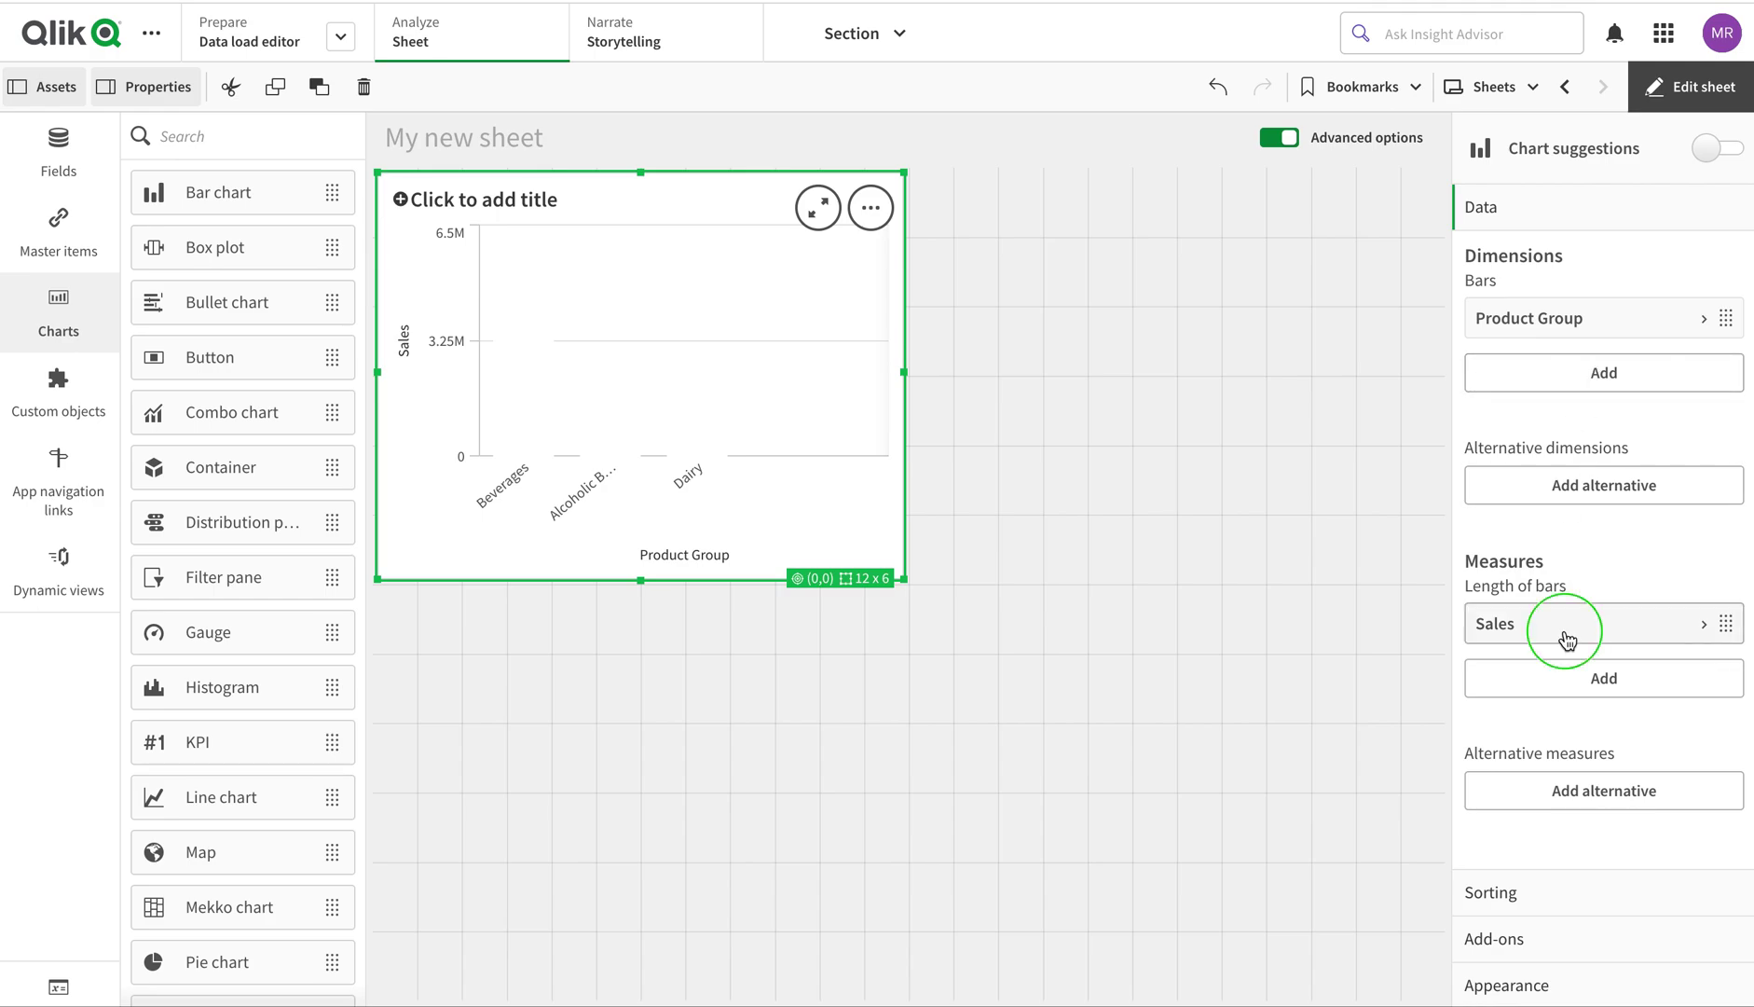
{"action": "left_click", "coordinate": [1535, 600]}
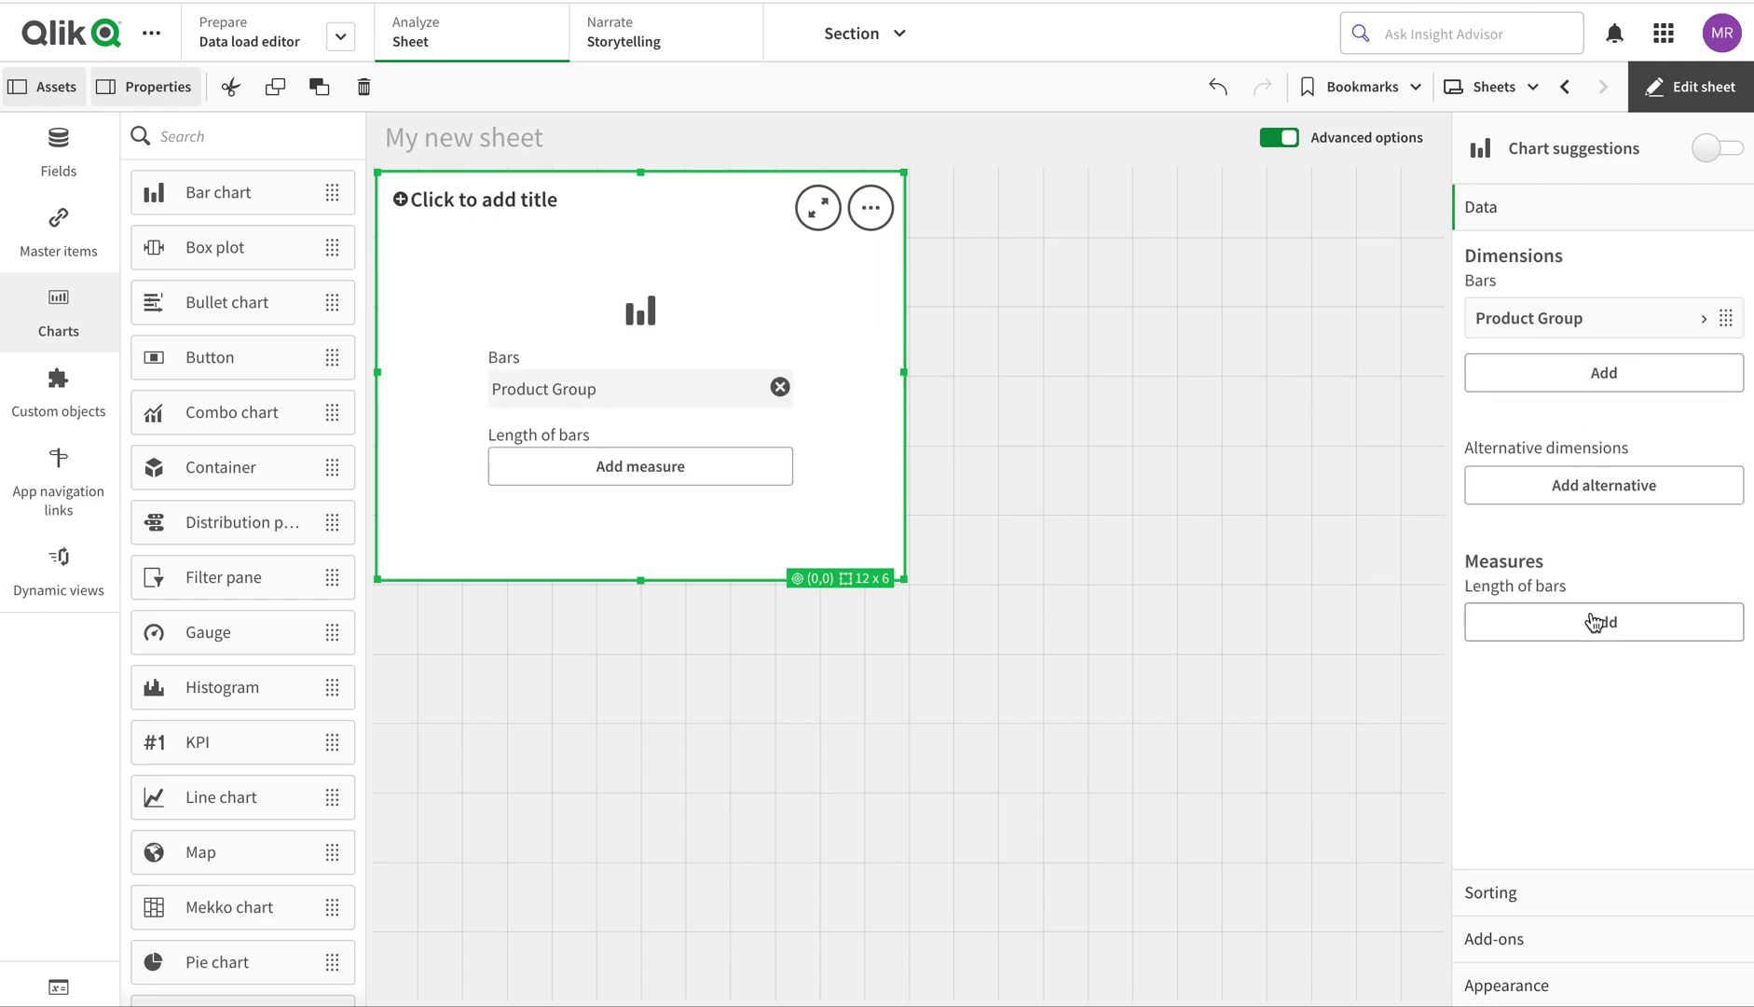
{"action": "left_click", "coordinate": [1596, 619]}
{"action": "type", "text": "sales"}
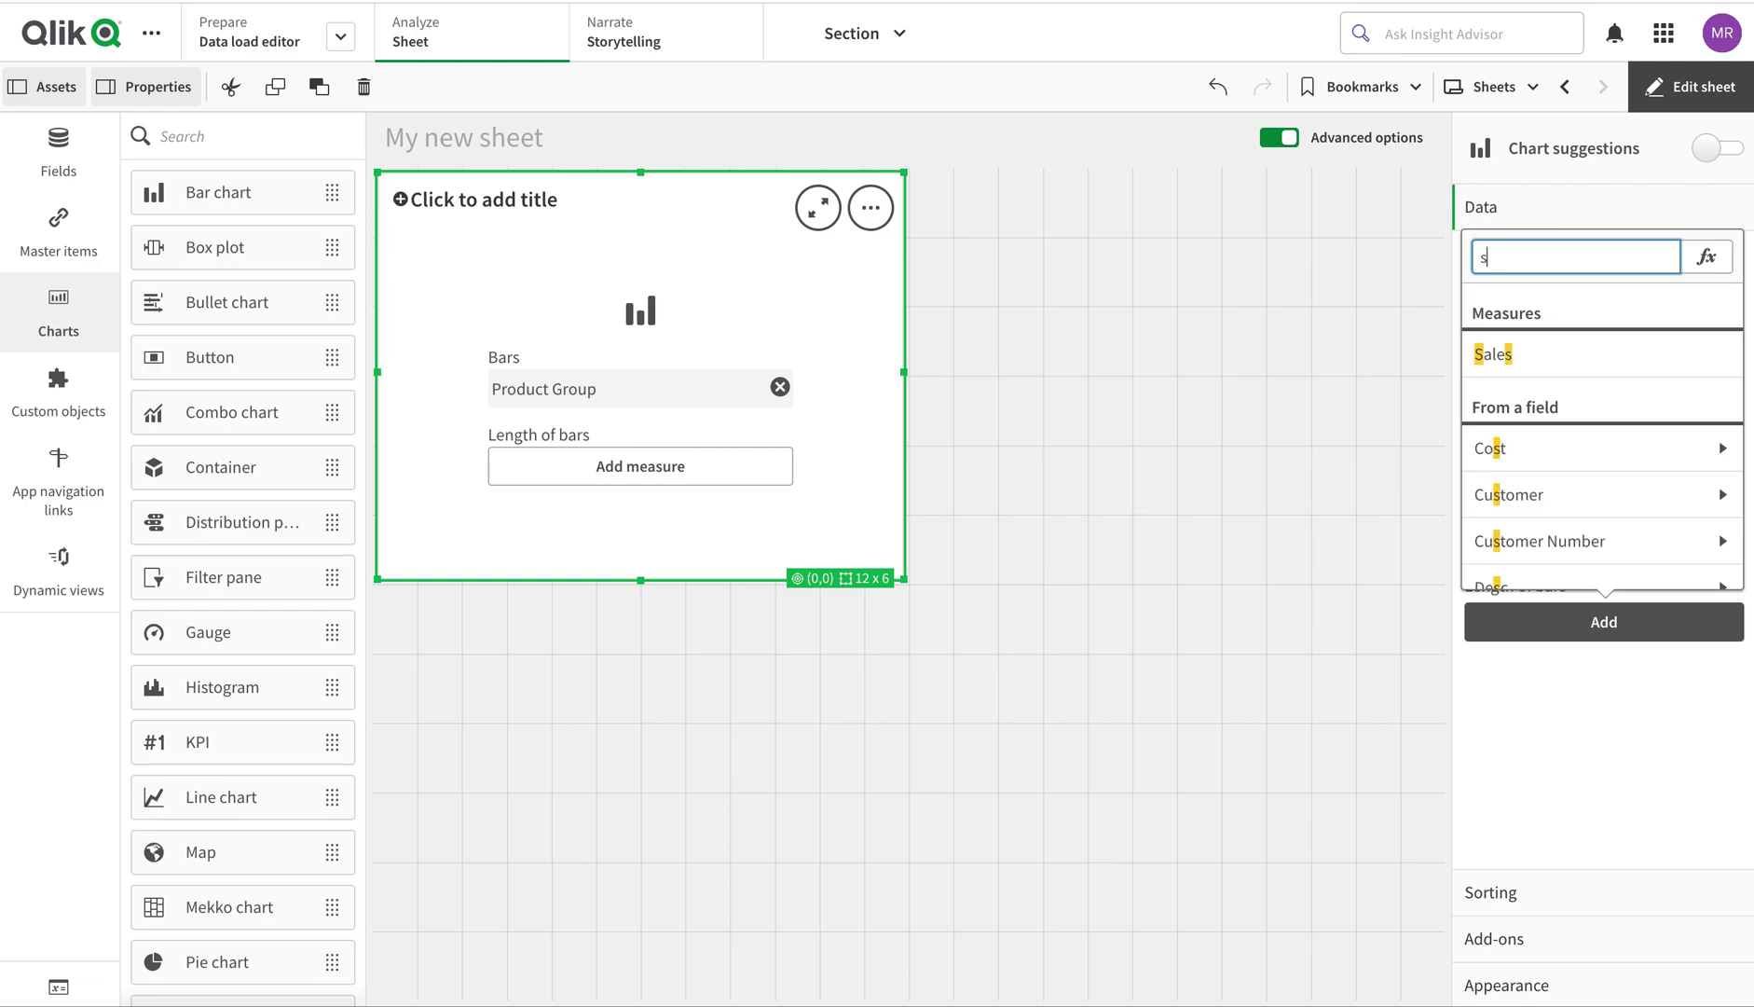
{"action": "left_click", "coordinate": [1540, 501]}
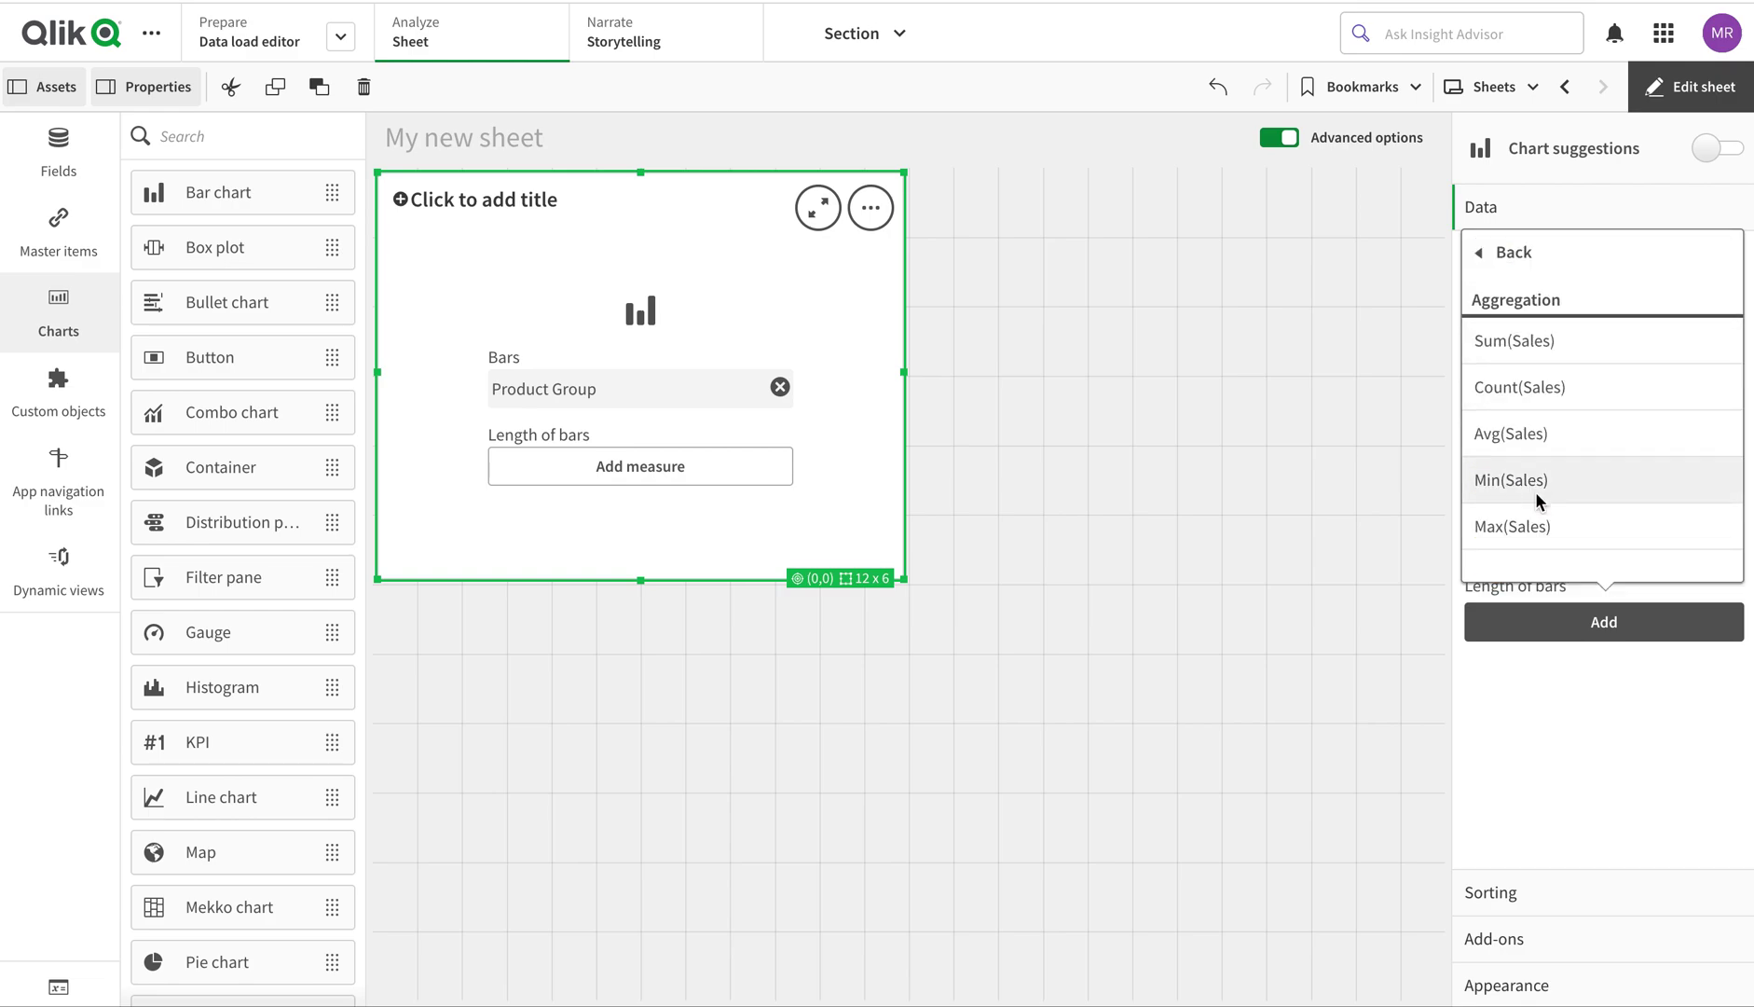
{"action": "left_click", "coordinate": [1501, 342]}
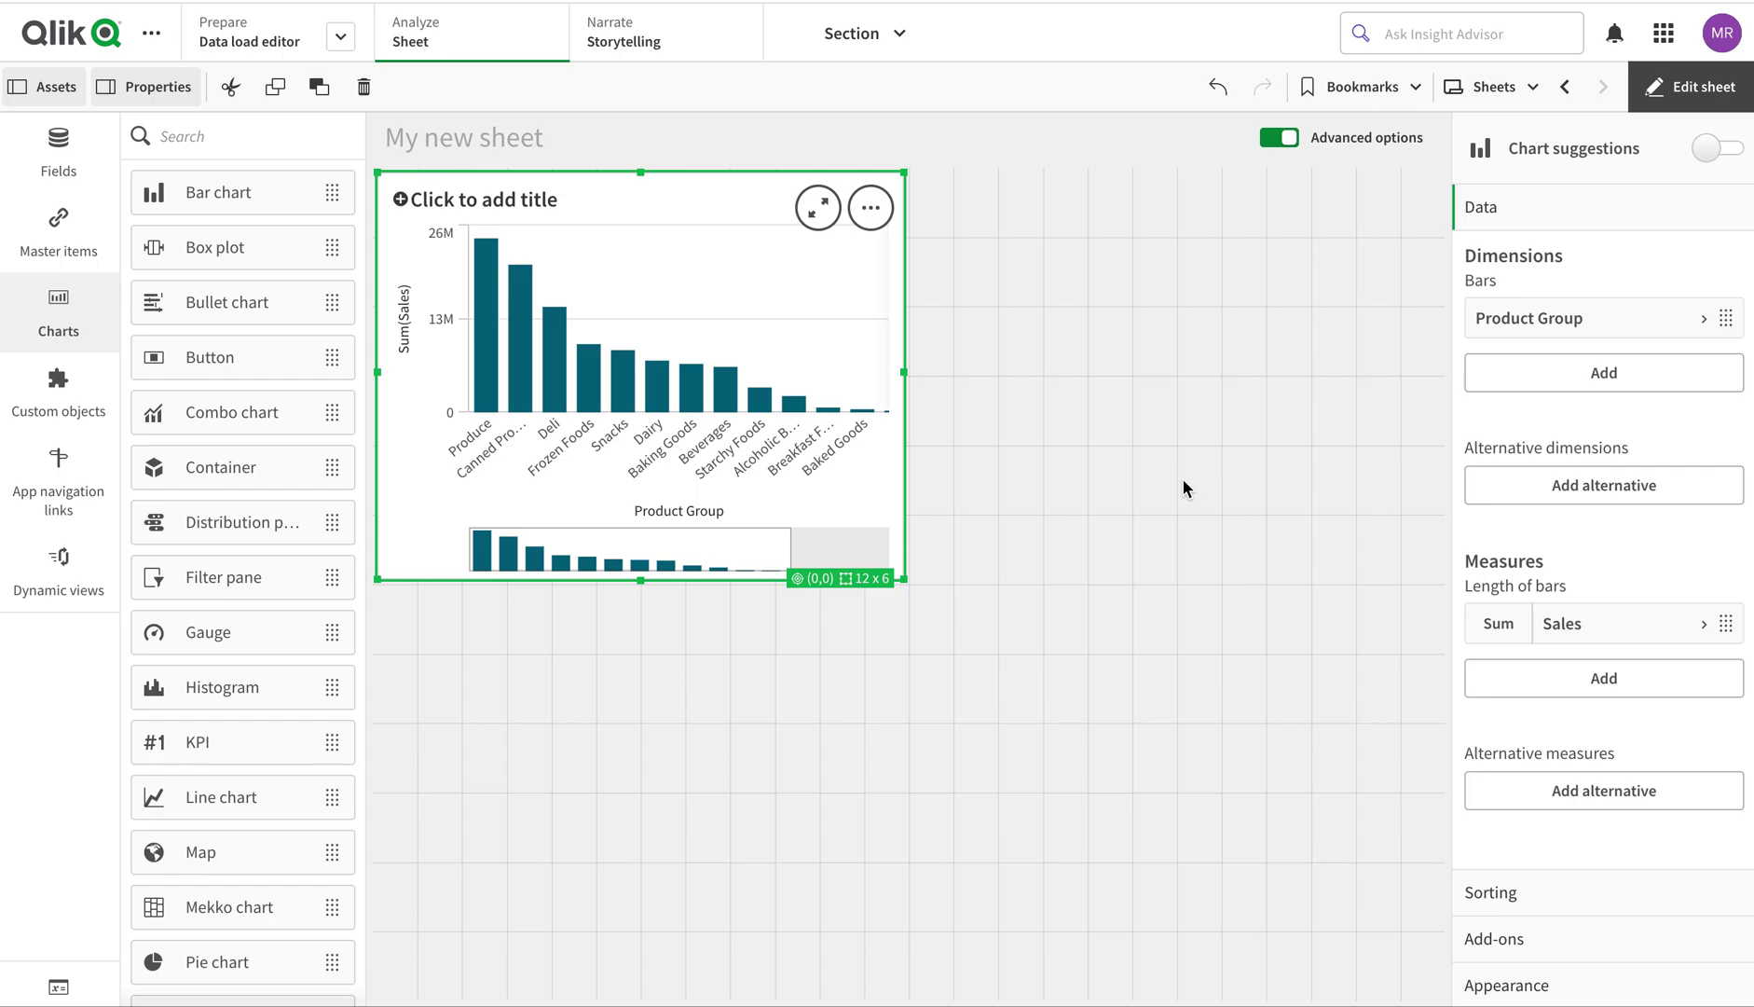
- Switch the chart's presentation to horizontal bars and preview the result
{"action": "left_click", "coordinate": [1547, 334]}
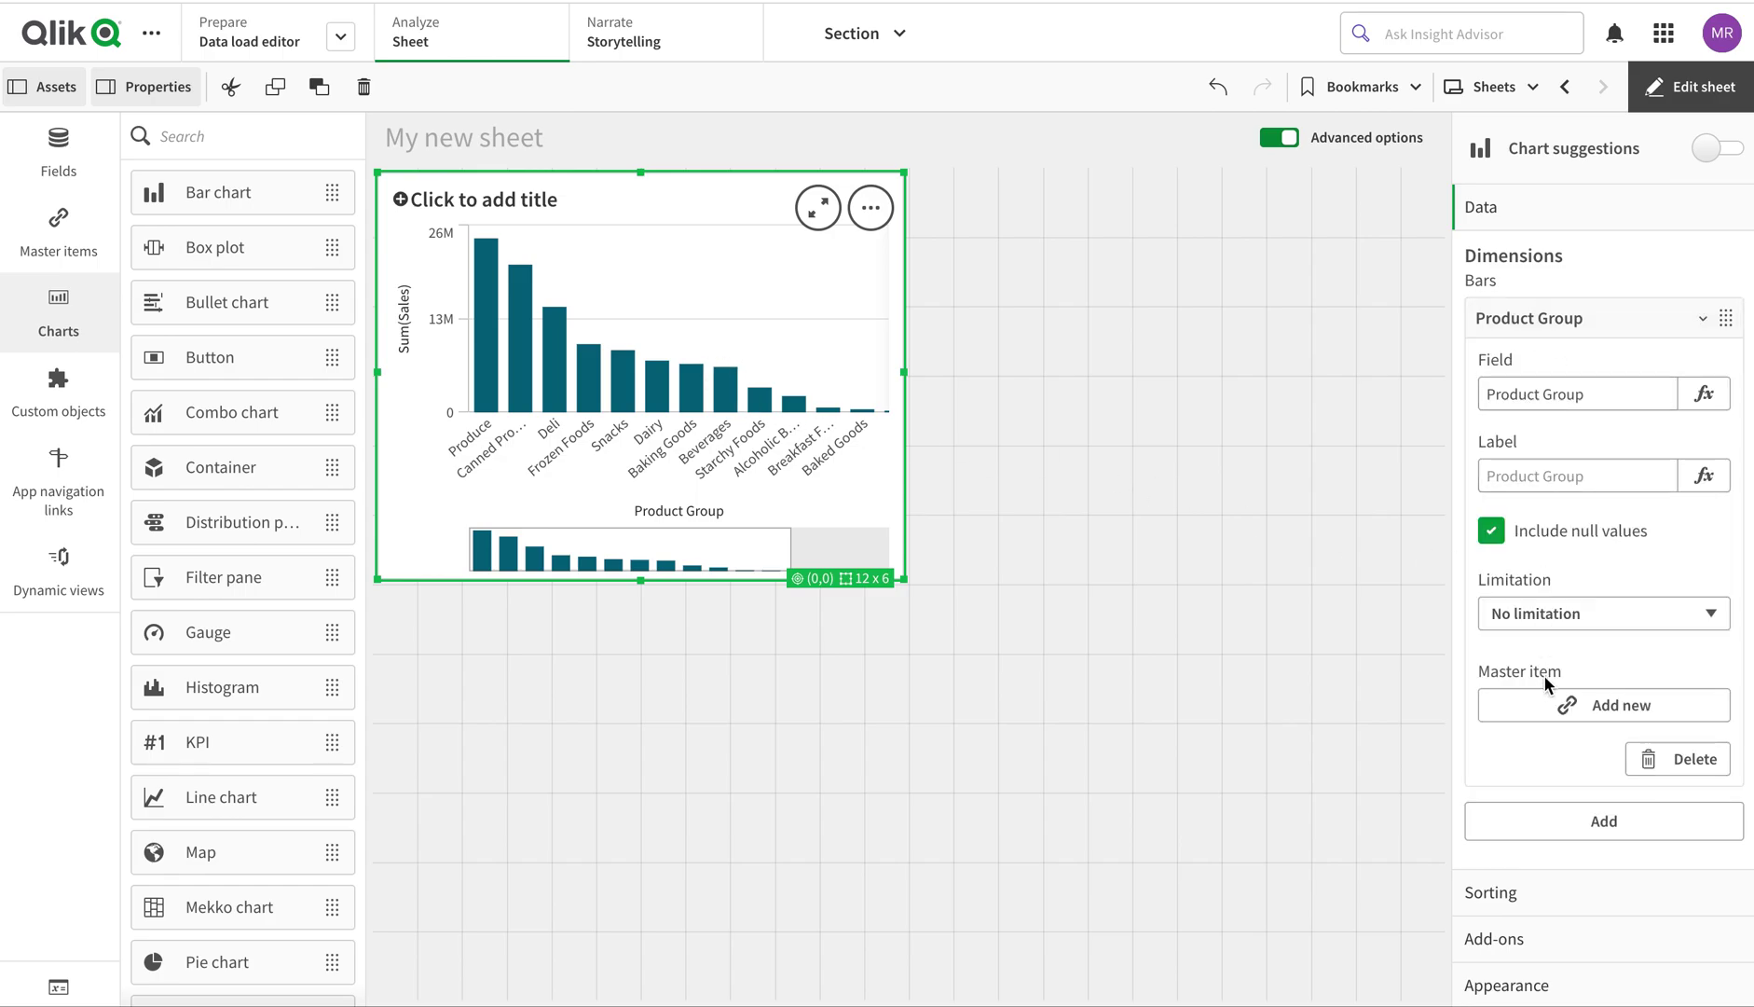
{"action": "left_click", "coordinate": [1539, 981]}
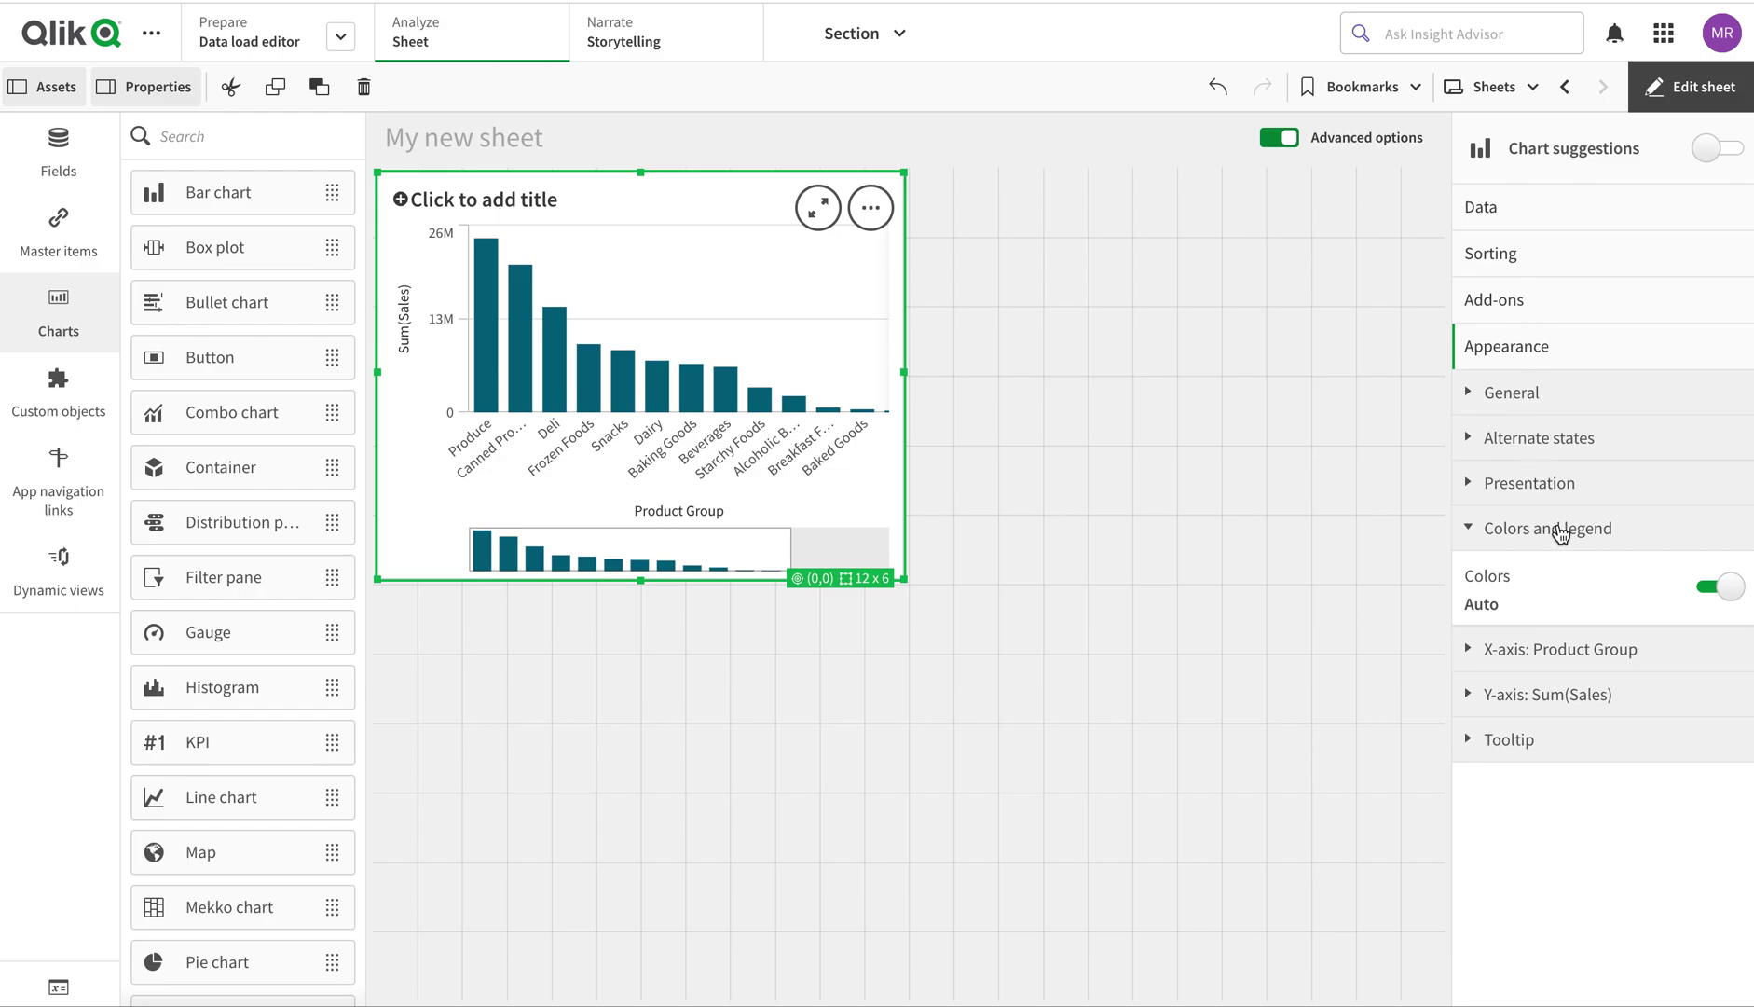
{"action": "left_click", "coordinate": [1548, 487]}
{"action": "left_click", "coordinate": [1650, 613]}
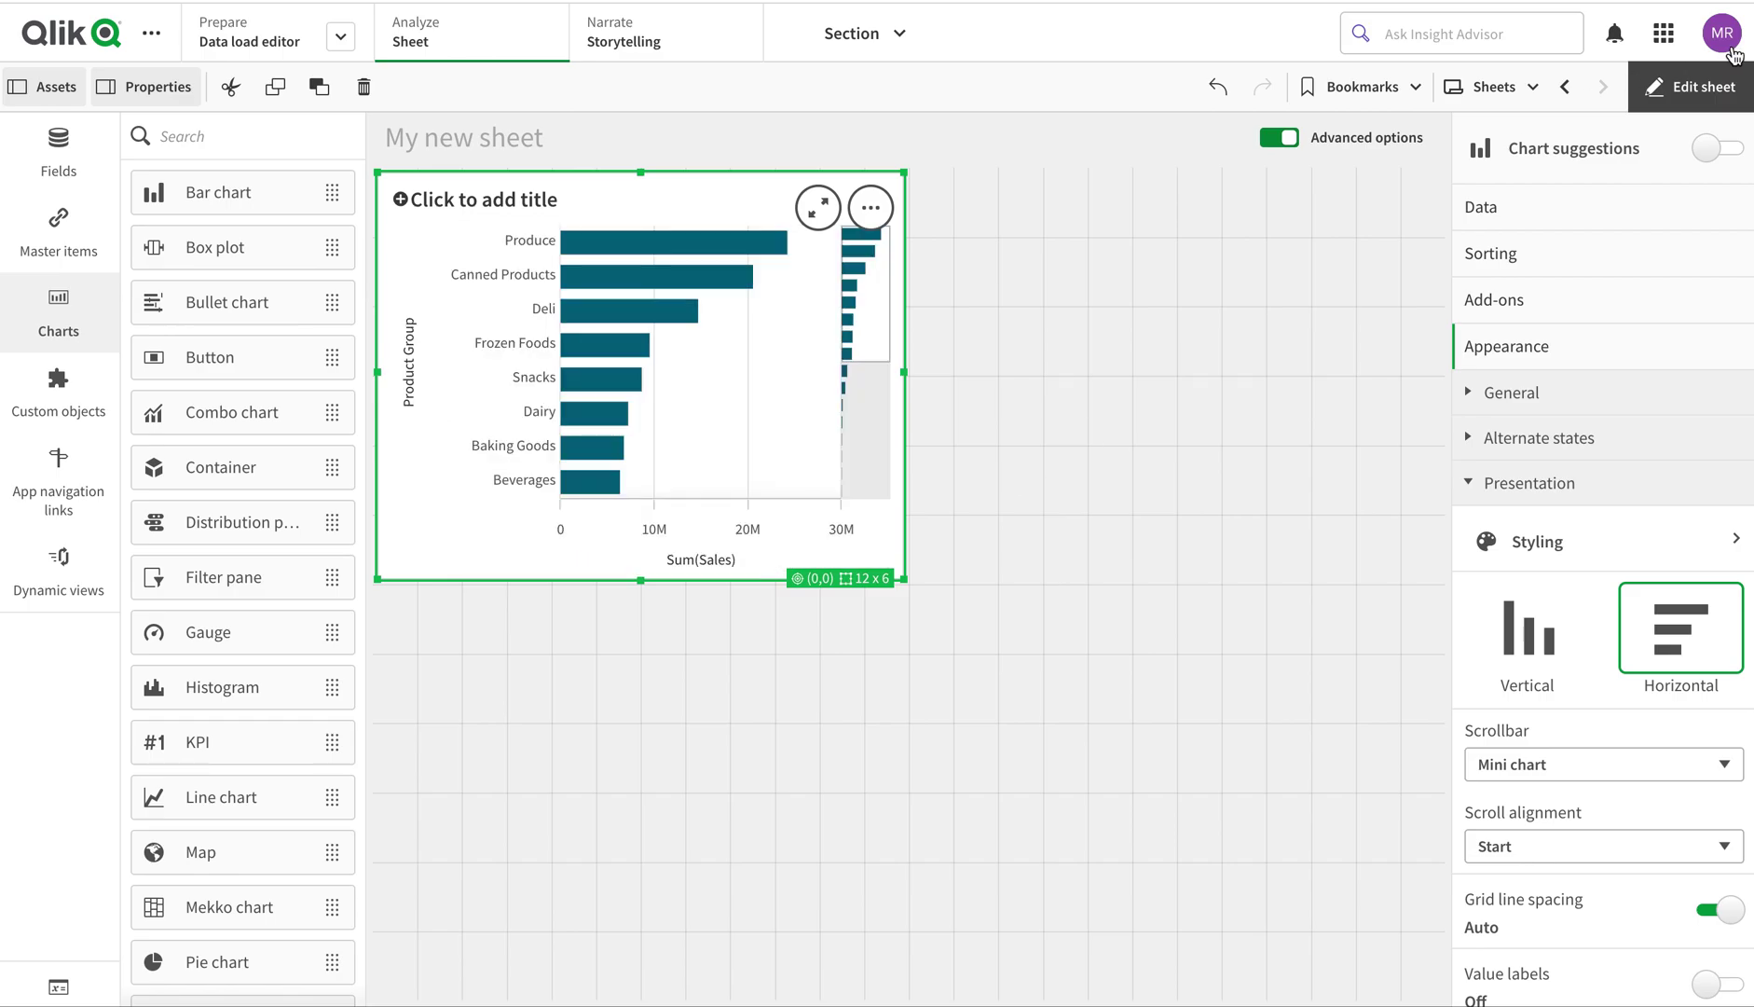
{"action": "left_click", "coordinate": [1692, 85]}
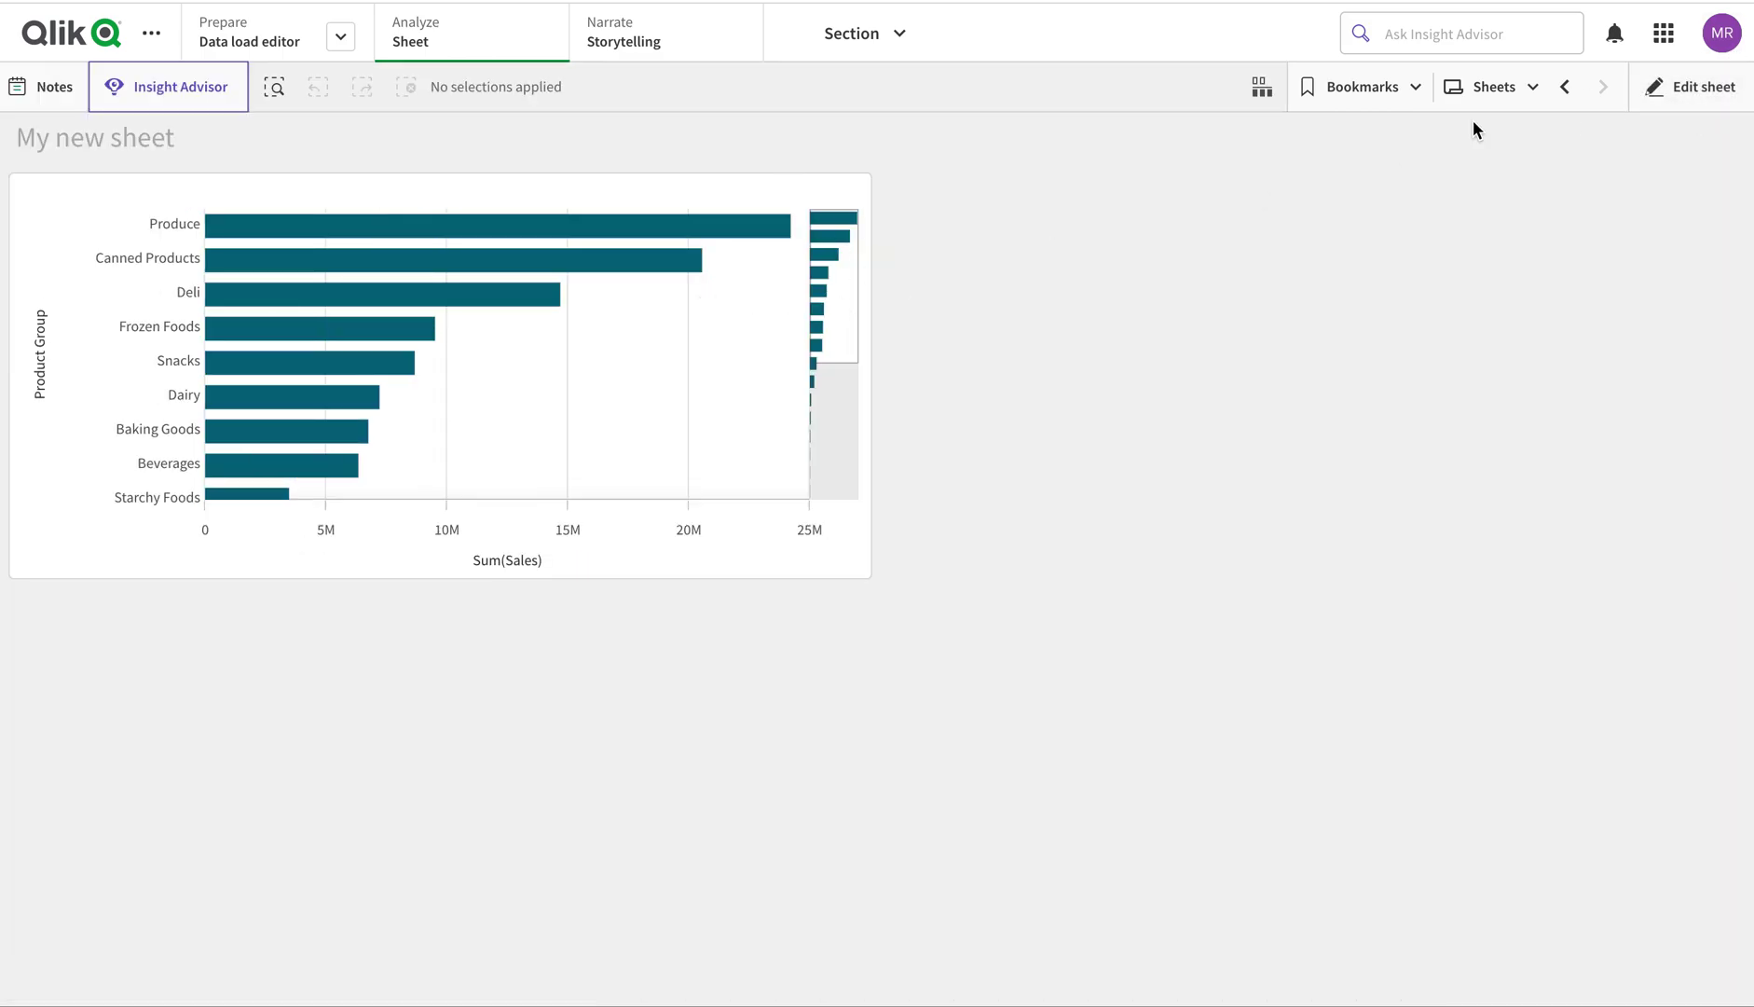
{"action": "left_click", "coordinate": [1648, 92]}
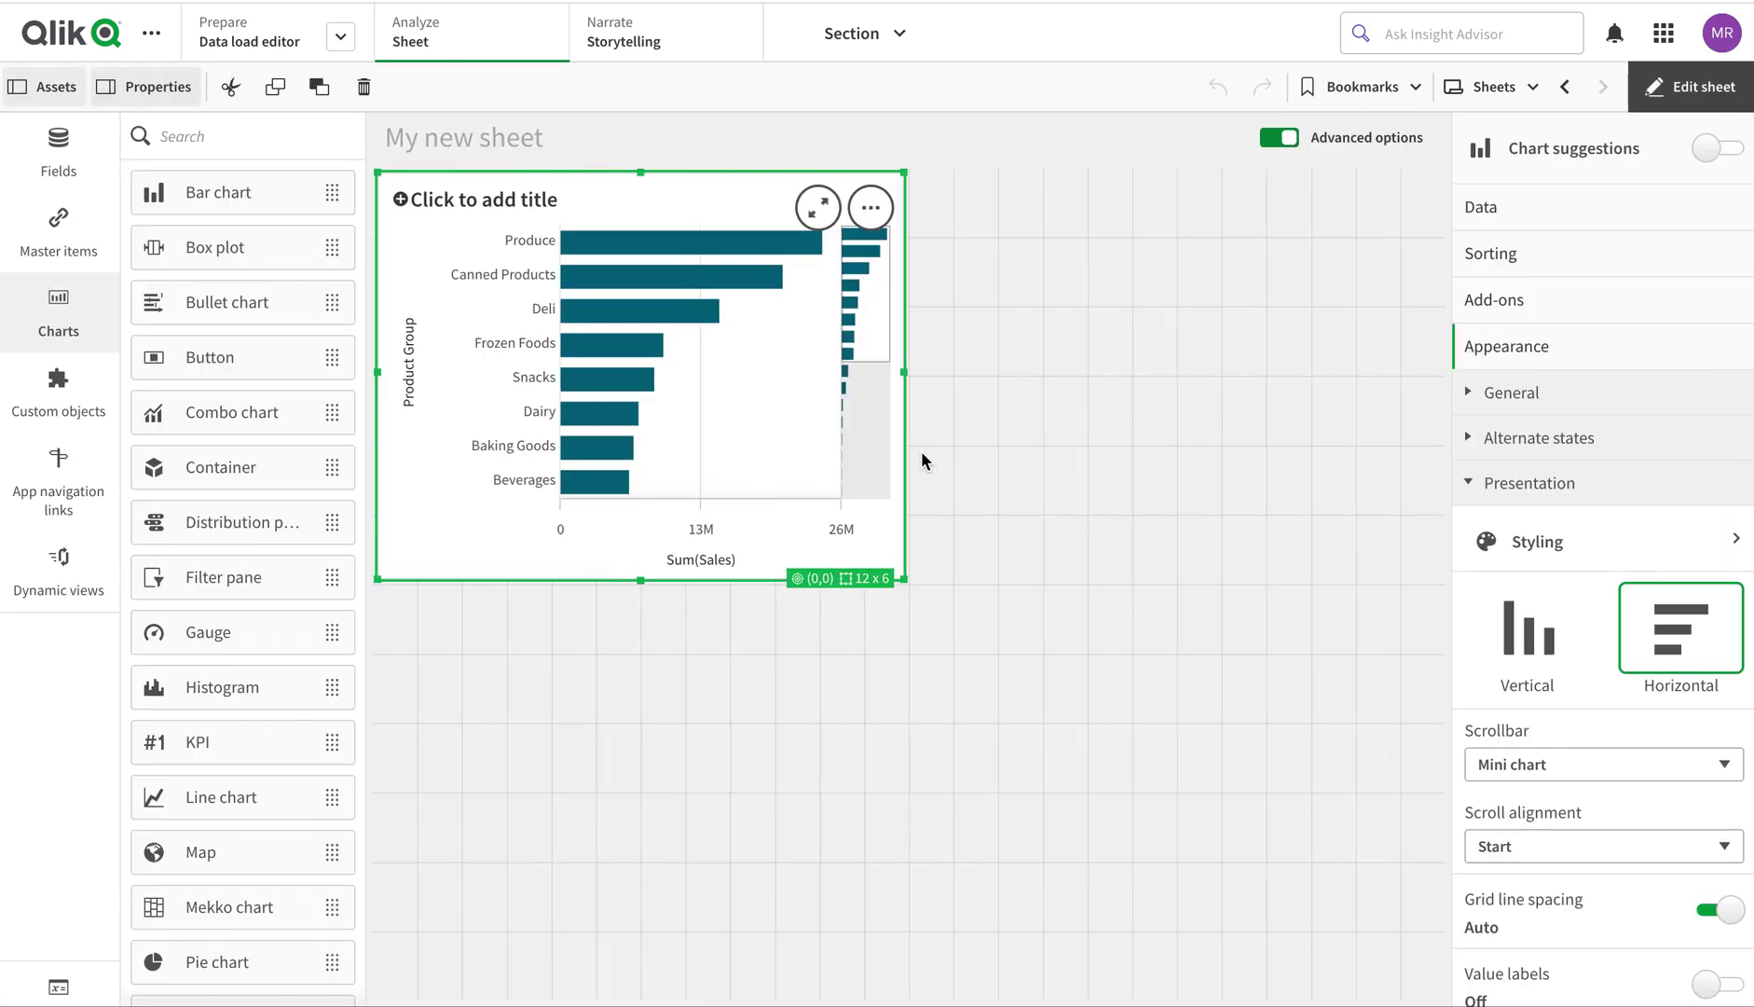
- Go back to the chart's data settings and start adding a second measure
{"action": "left_click", "coordinate": [1641, 202]}
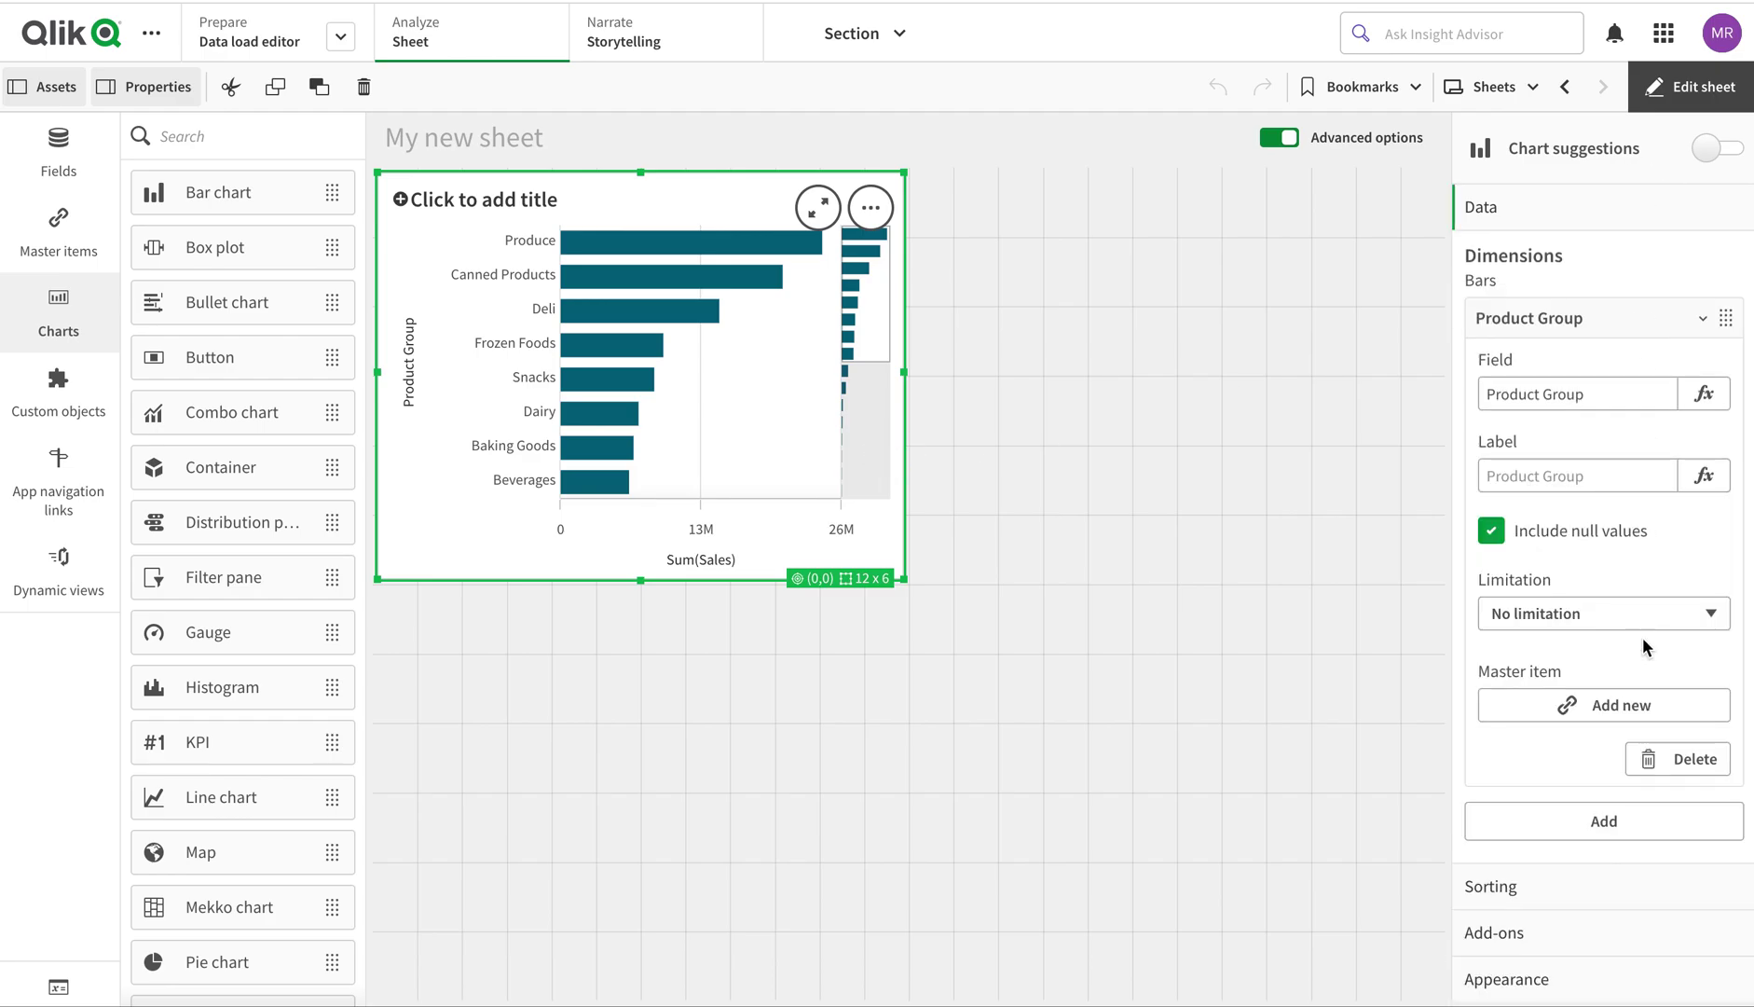
{"action": "left_click", "coordinate": [1582, 308]}
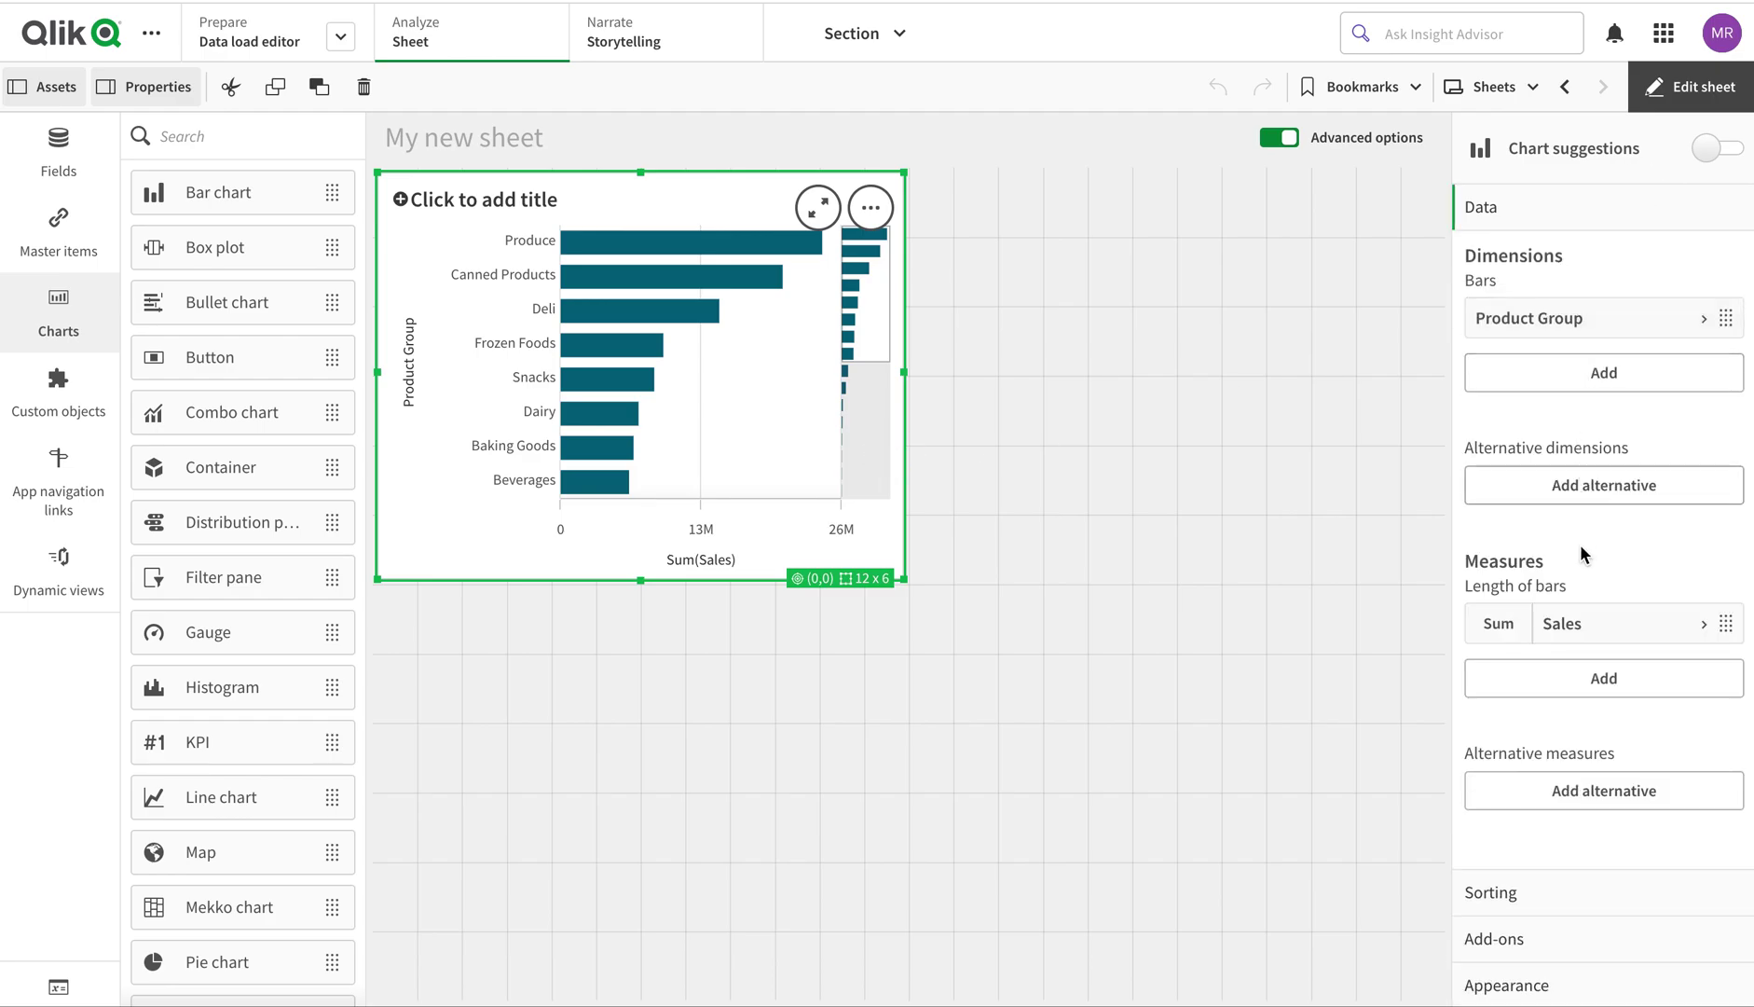
{"action": "left_click", "coordinate": [1569, 688]}
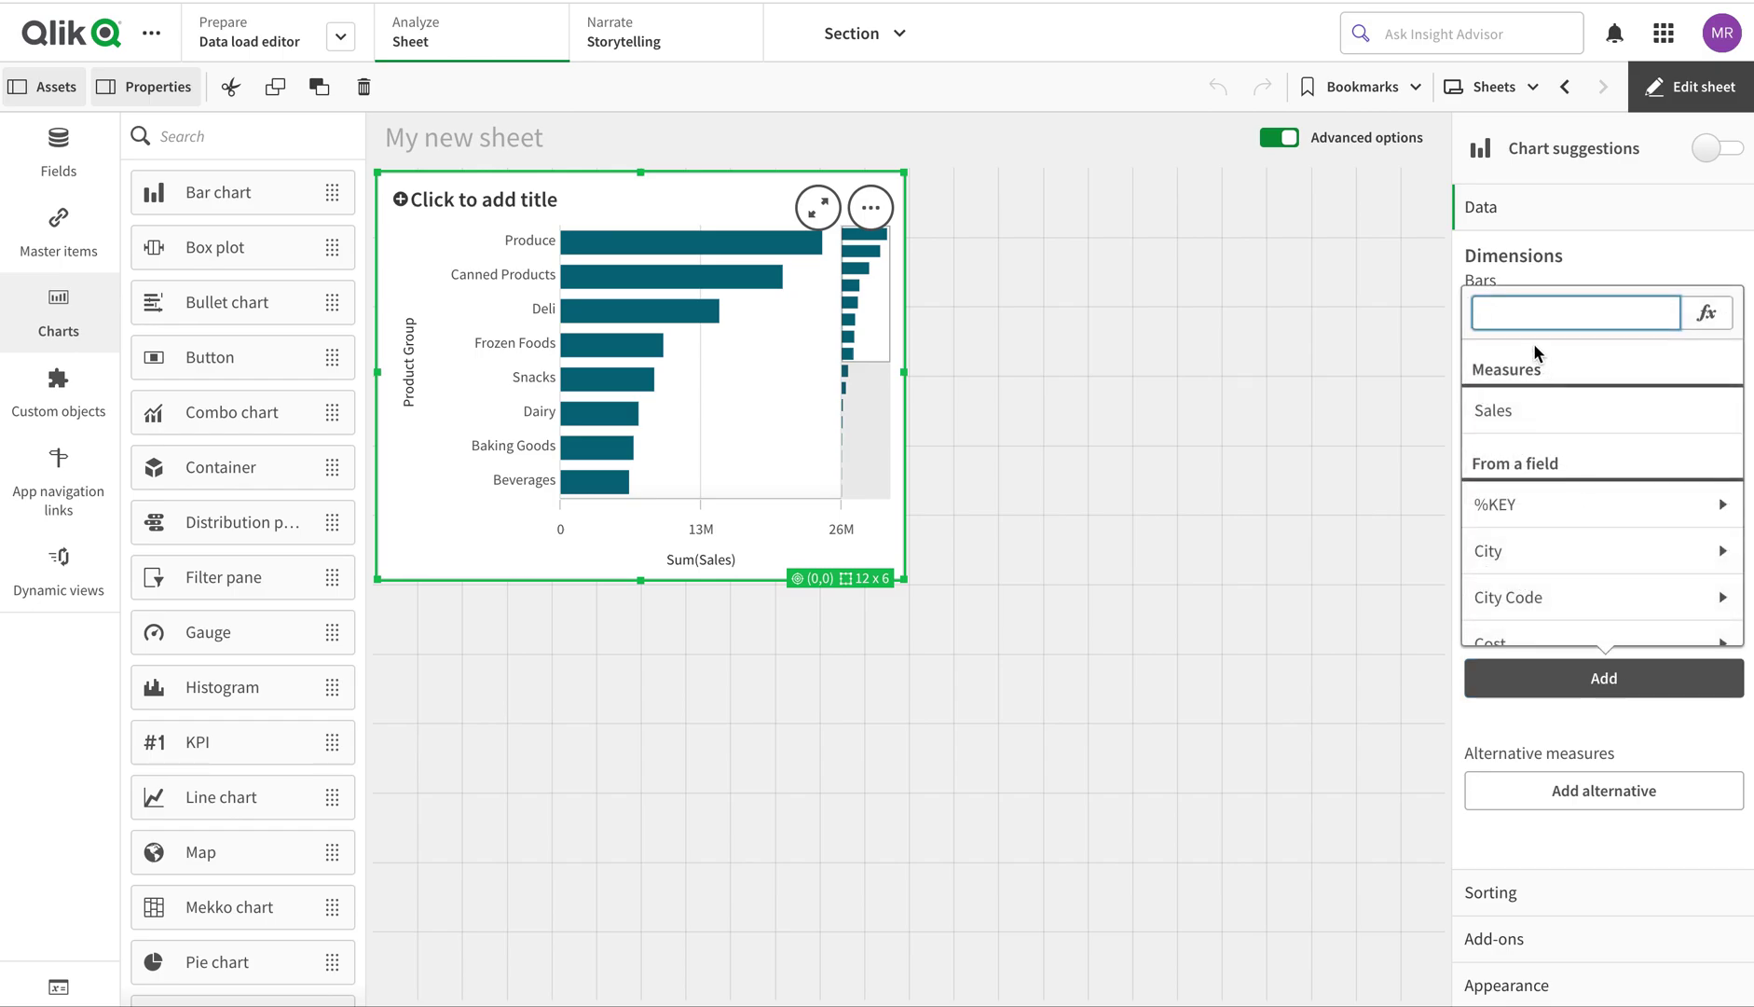
- Add Sum(Cost) as a measure and negate it to -Sum(Cost)
{"action": "type", "text": "gro"}
{"action": "key", "text": "BackSpace"}
{"action": "key", "text": "BackSpace"}
{"action": "key", "text": "BackSpace"}
{"action": "type", "text": "cost"}
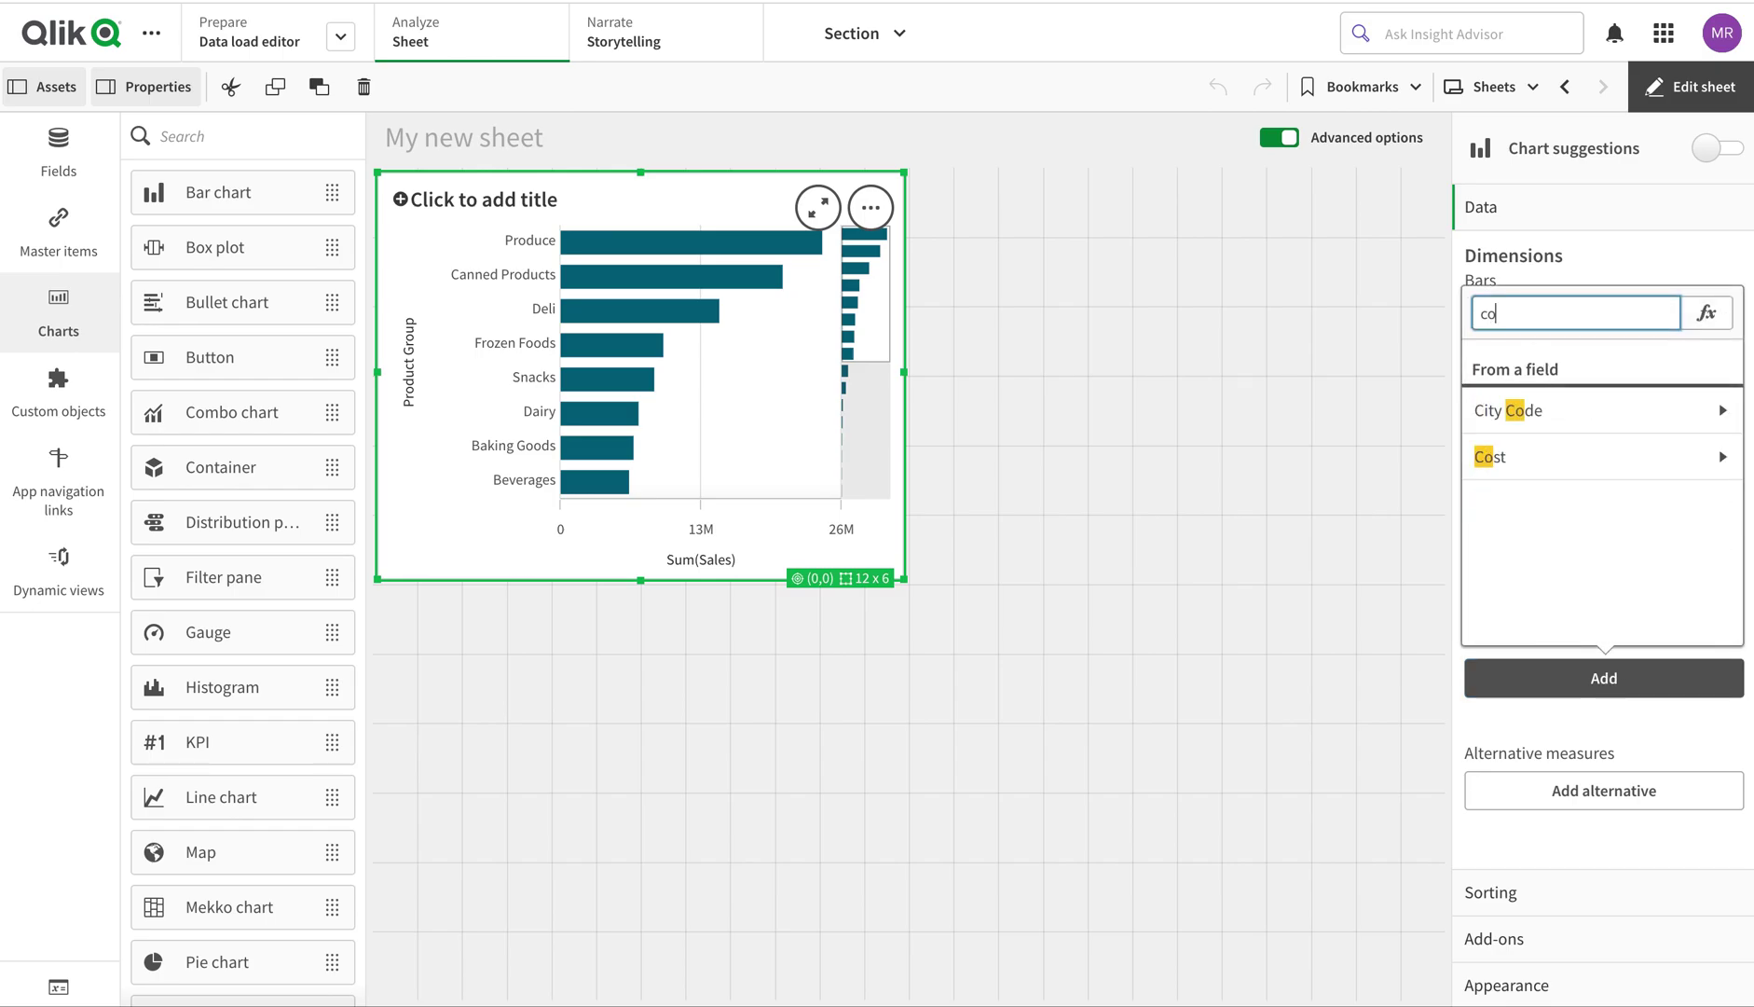
{"action": "left_click", "coordinate": [1510, 410]}
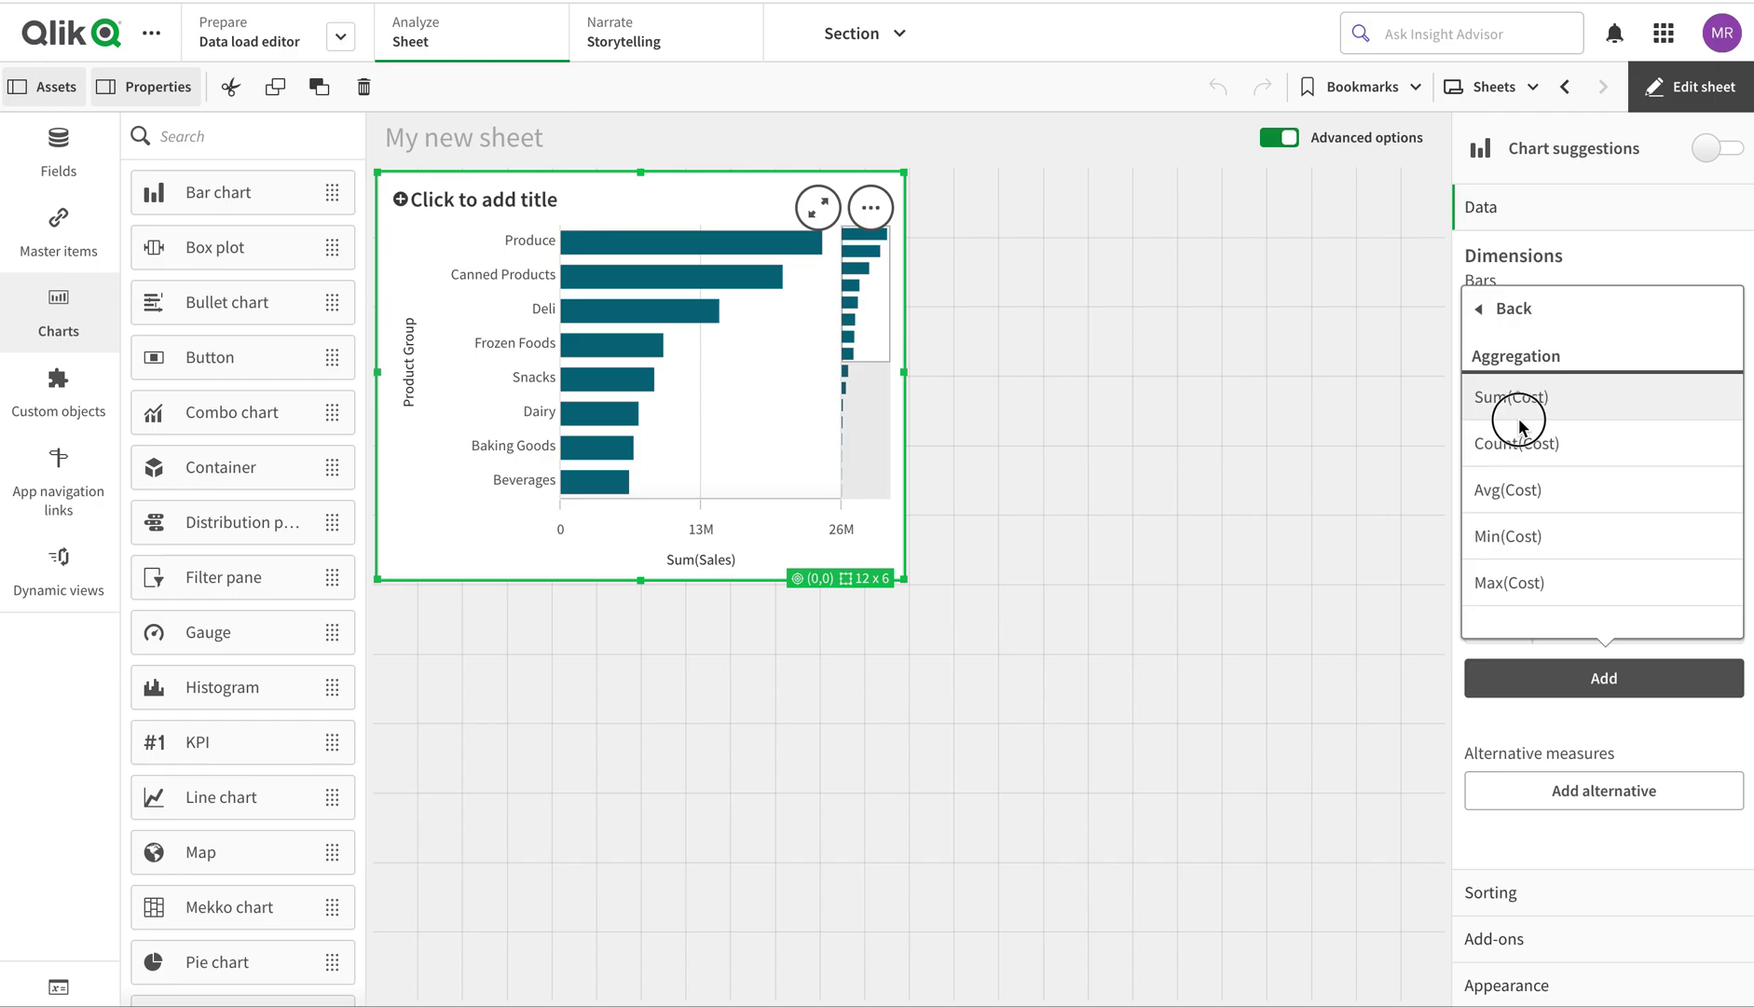
{"action": "left_click", "coordinate": [1520, 425]}
{"action": "left_click", "coordinate": [1484, 624]}
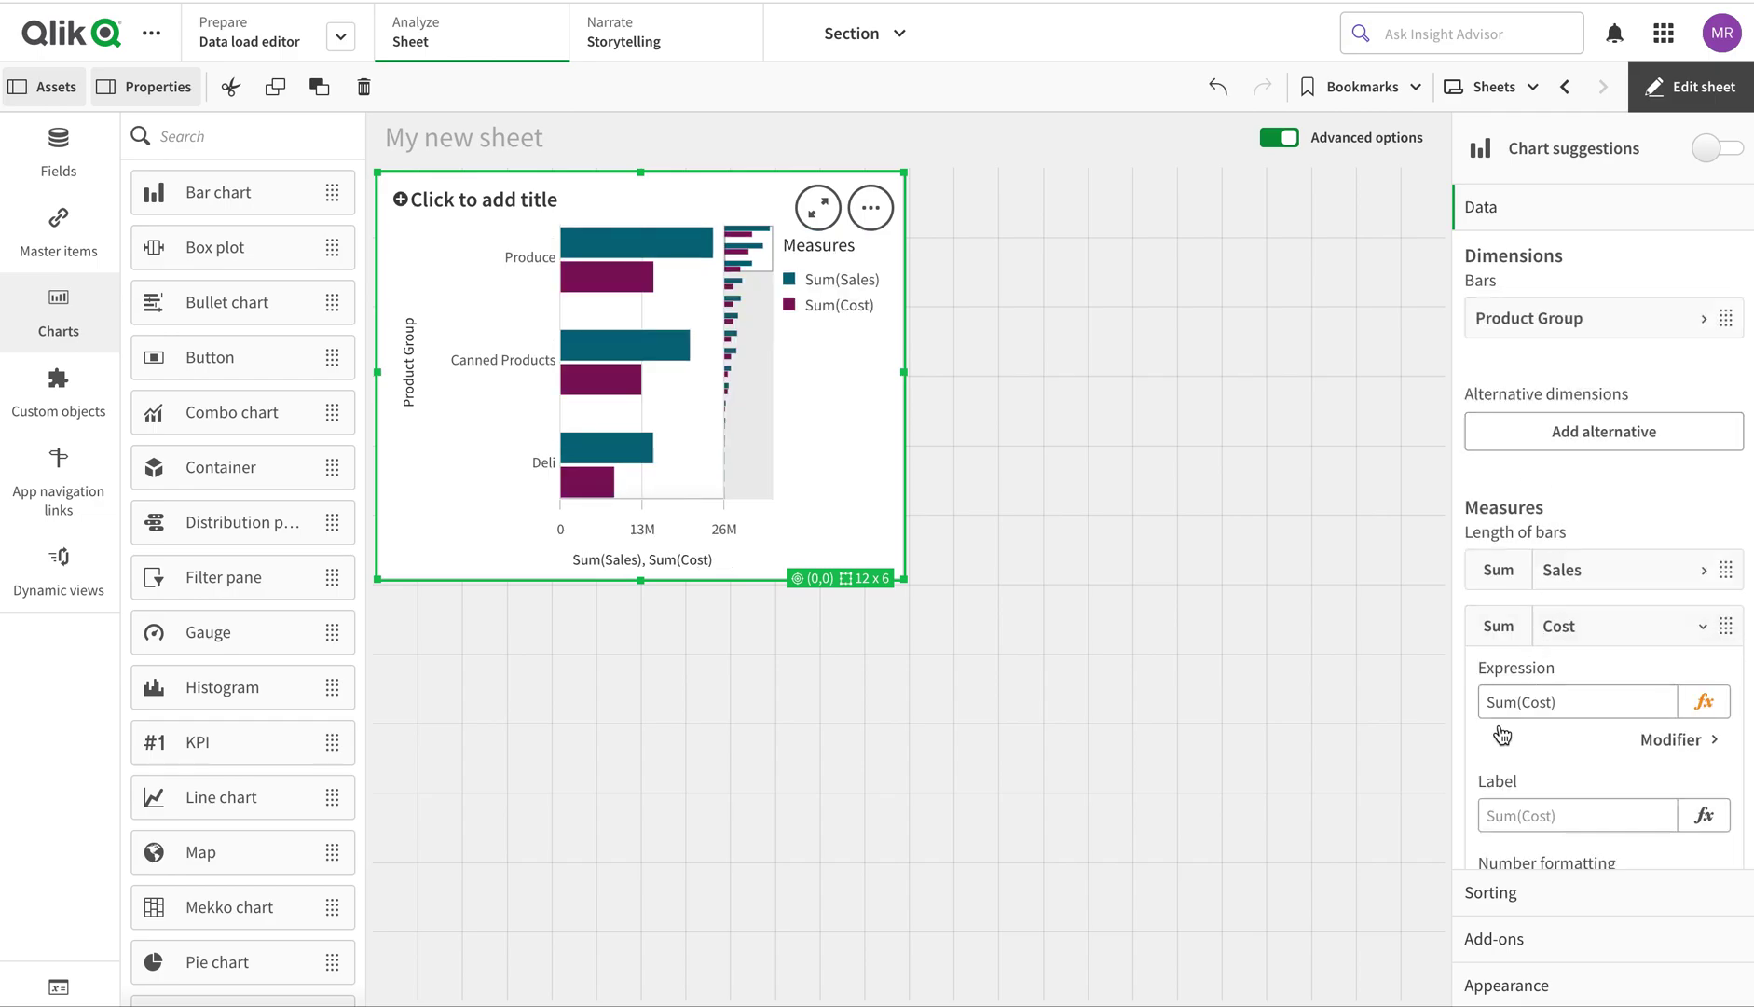
{"action": "left_click", "coordinate": [1490, 701]}
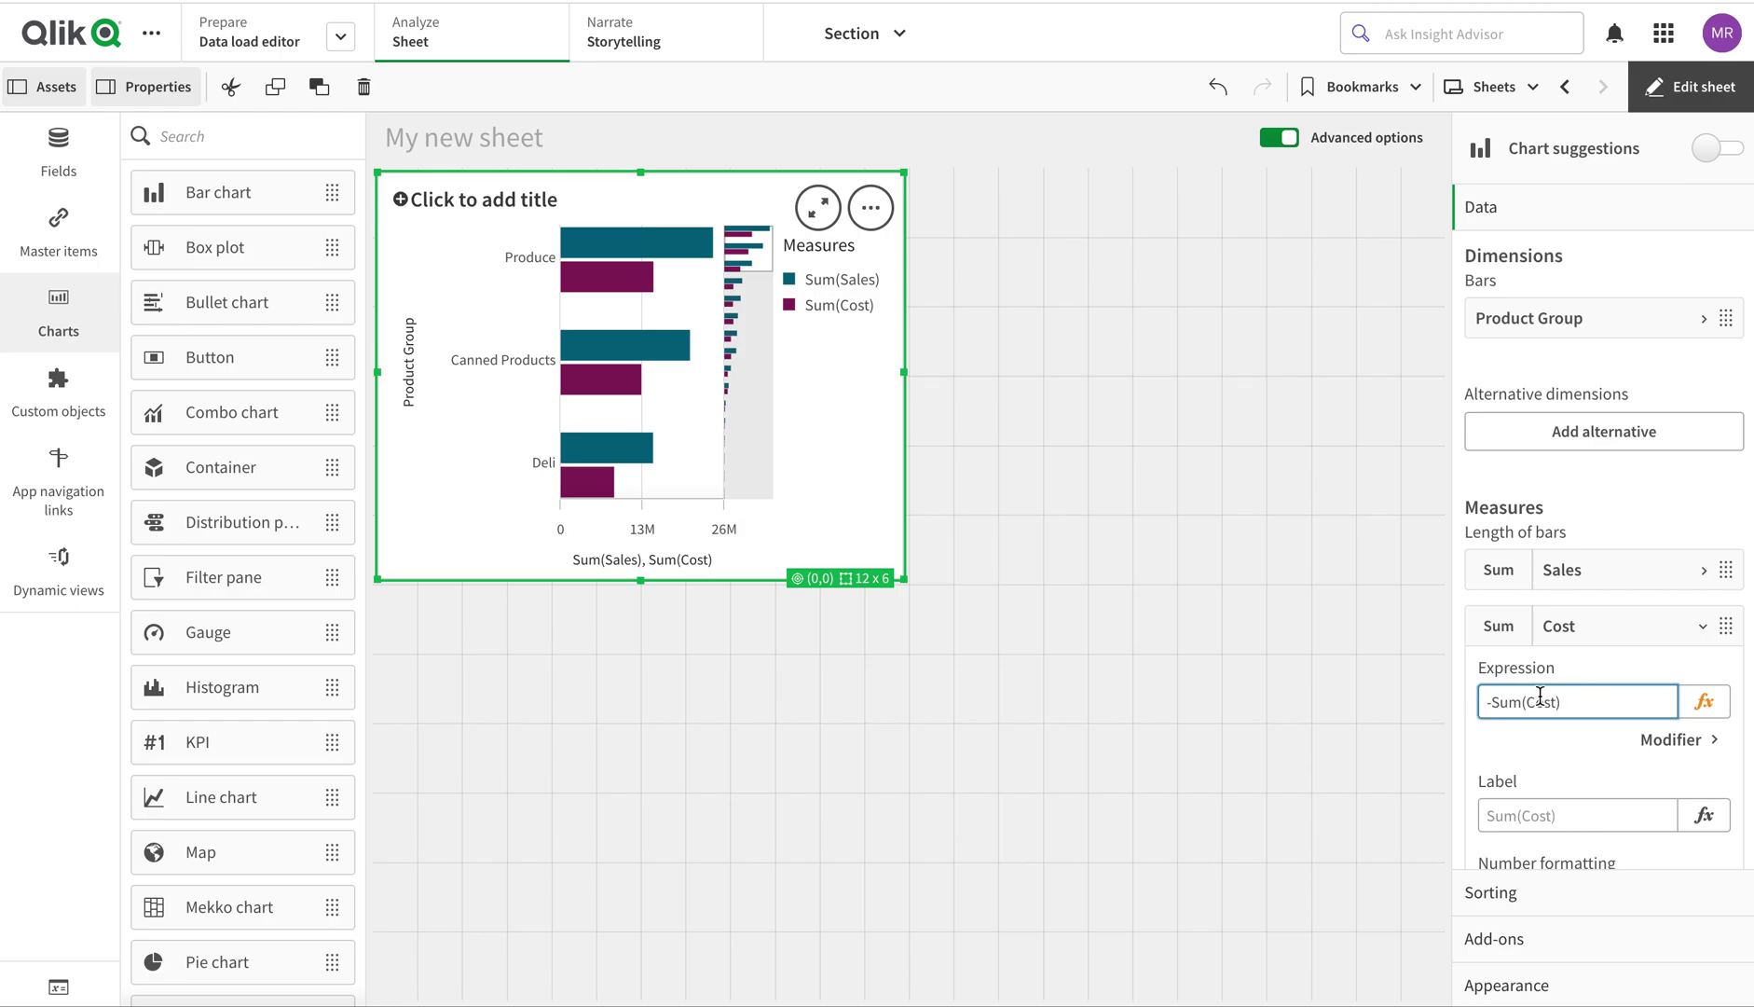
{"action": "type", "text": "-"}
{"action": "key", "text": "Return"}
- Stack the Sales and Cost bars, then inspect the butterfly chart outside edit mode
{"action": "scroll", "coordinate": [1461, 404], "scroll_direction": "down", "scroll_amount": 5}
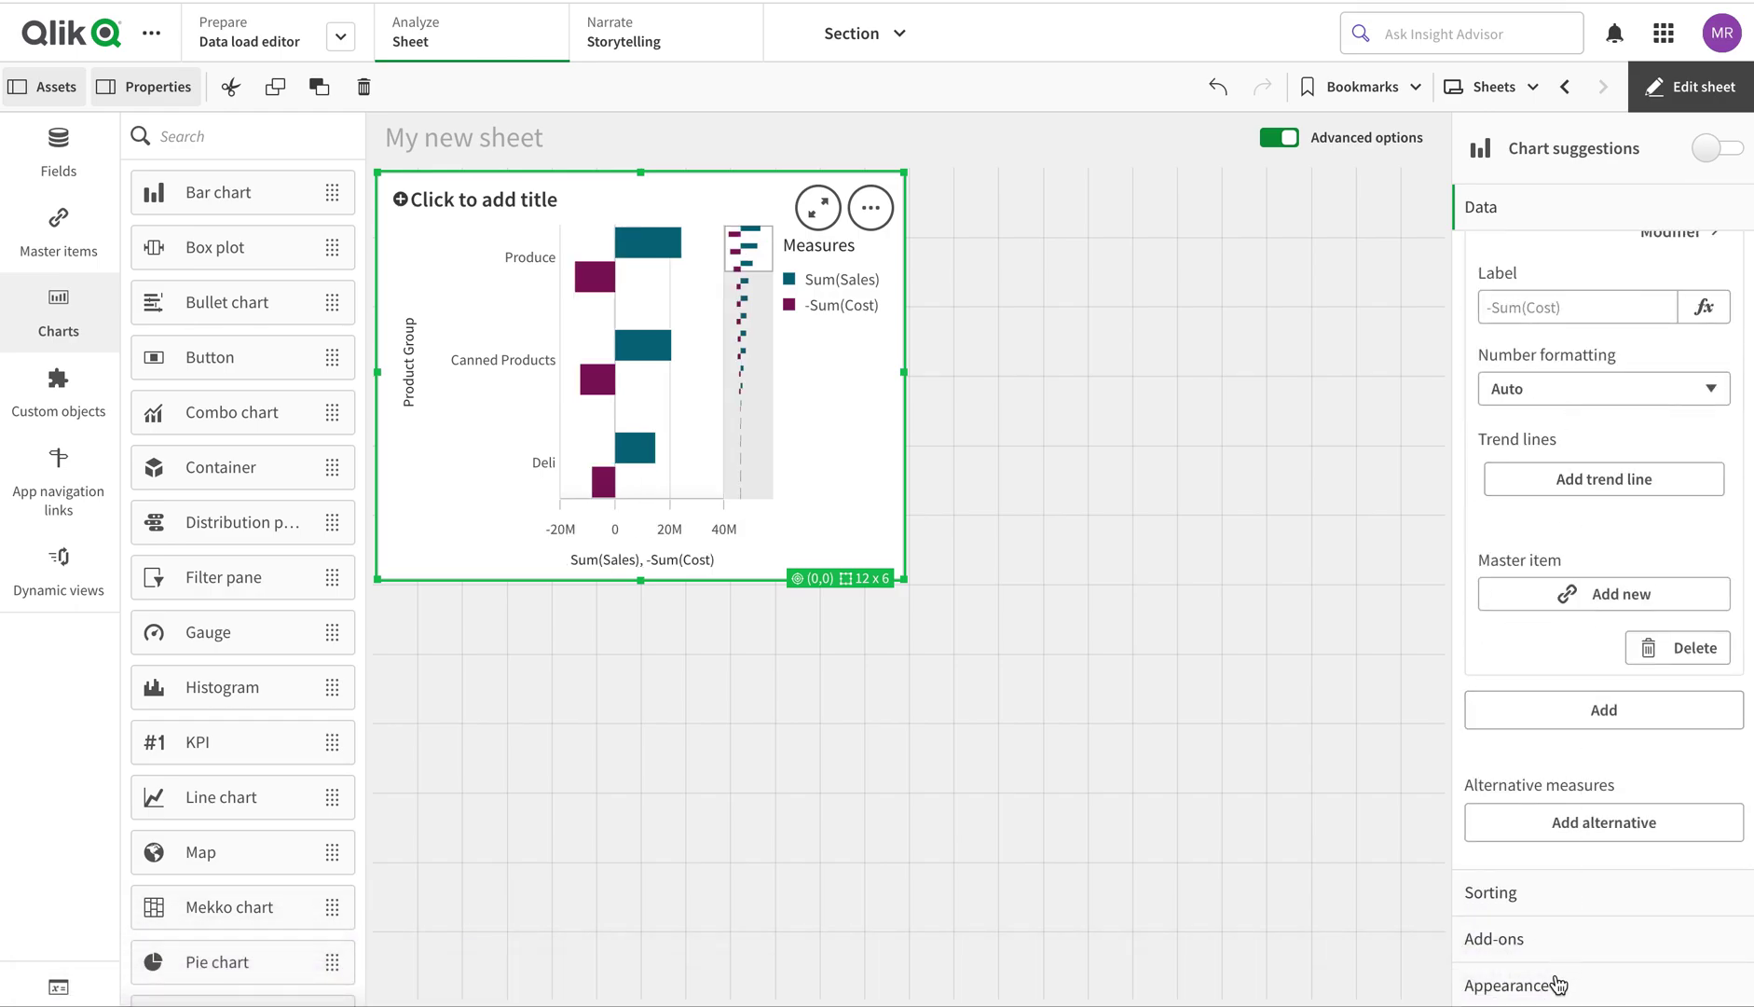
{"action": "left_click", "coordinate": [1553, 979]}
{"action": "left_click", "coordinate": [1657, 659]}
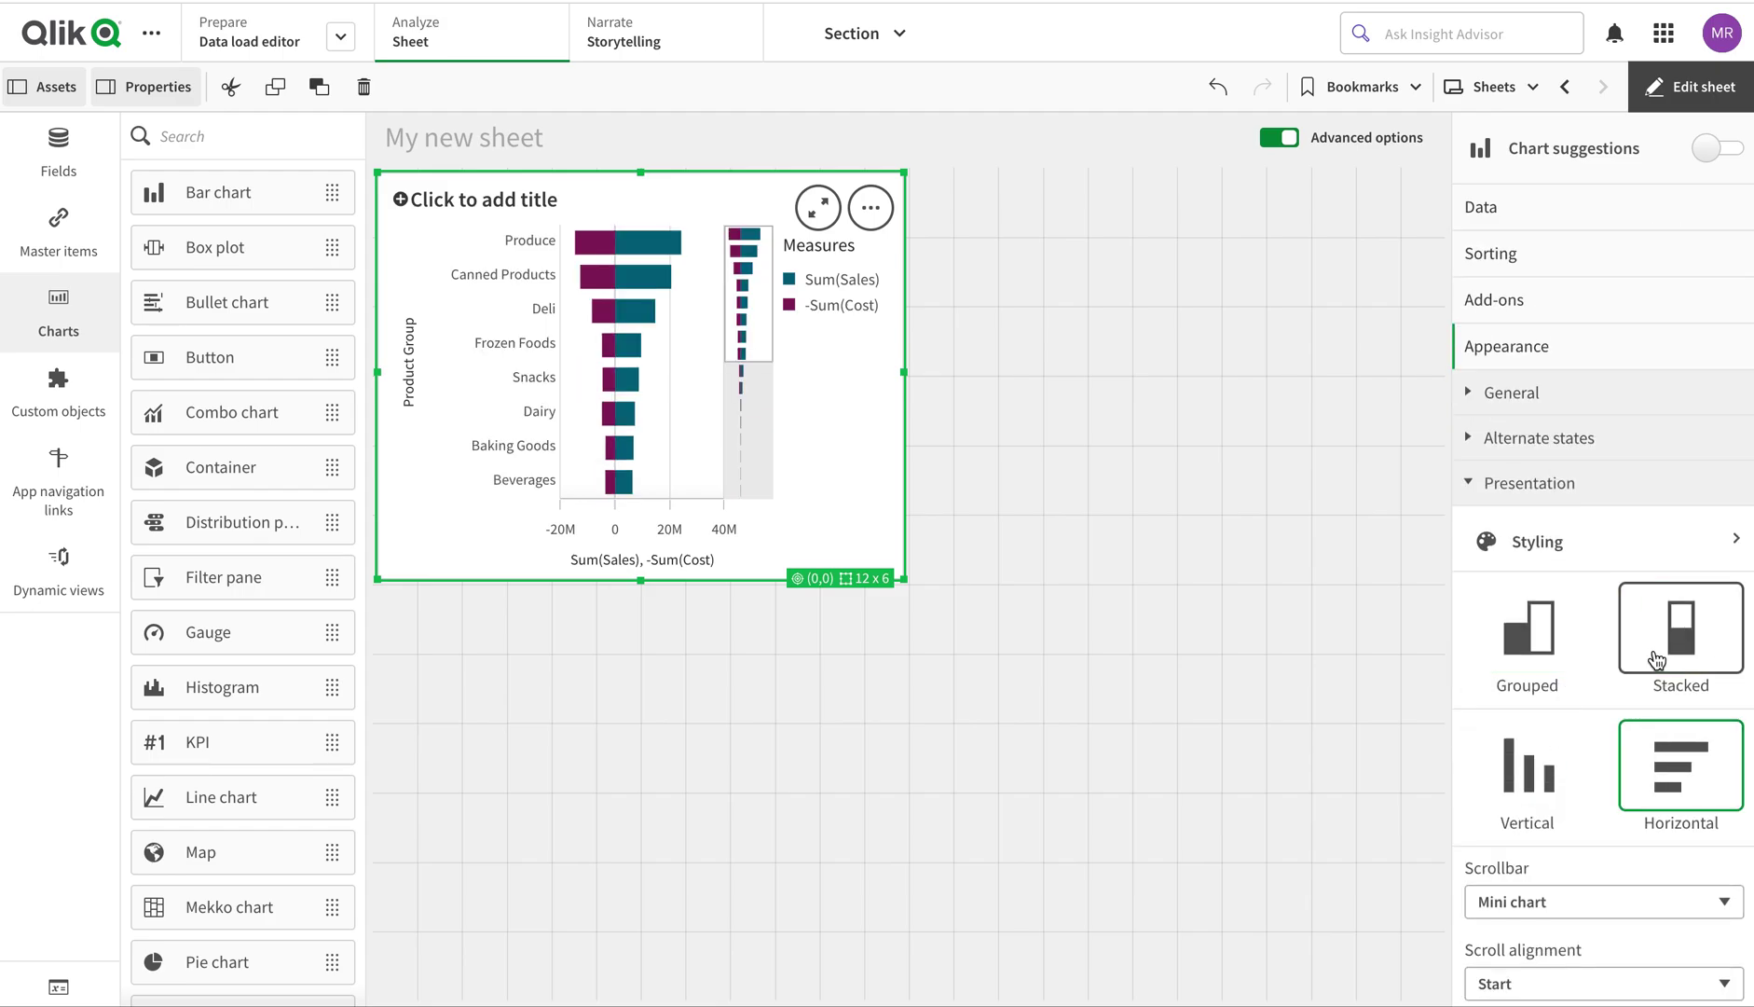
{"action": "left_click", "coordinate": [1695, 86]}
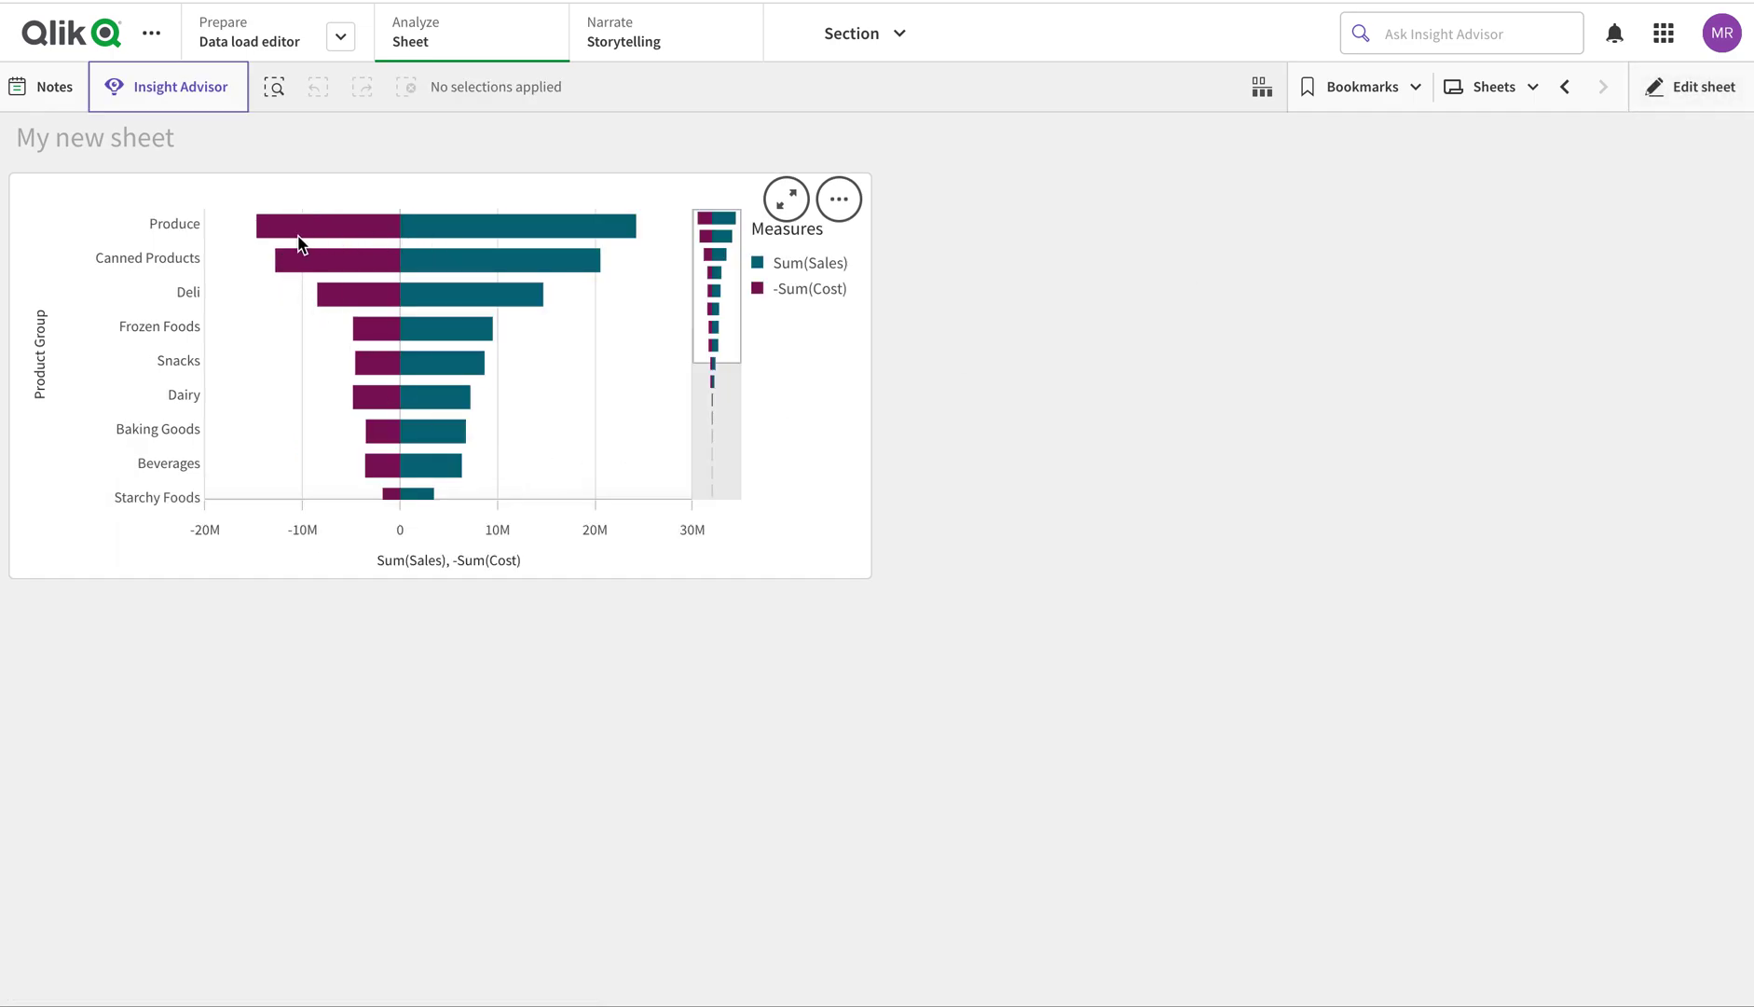
{"action": "mouse_move", "coordinate": [300, 244]}
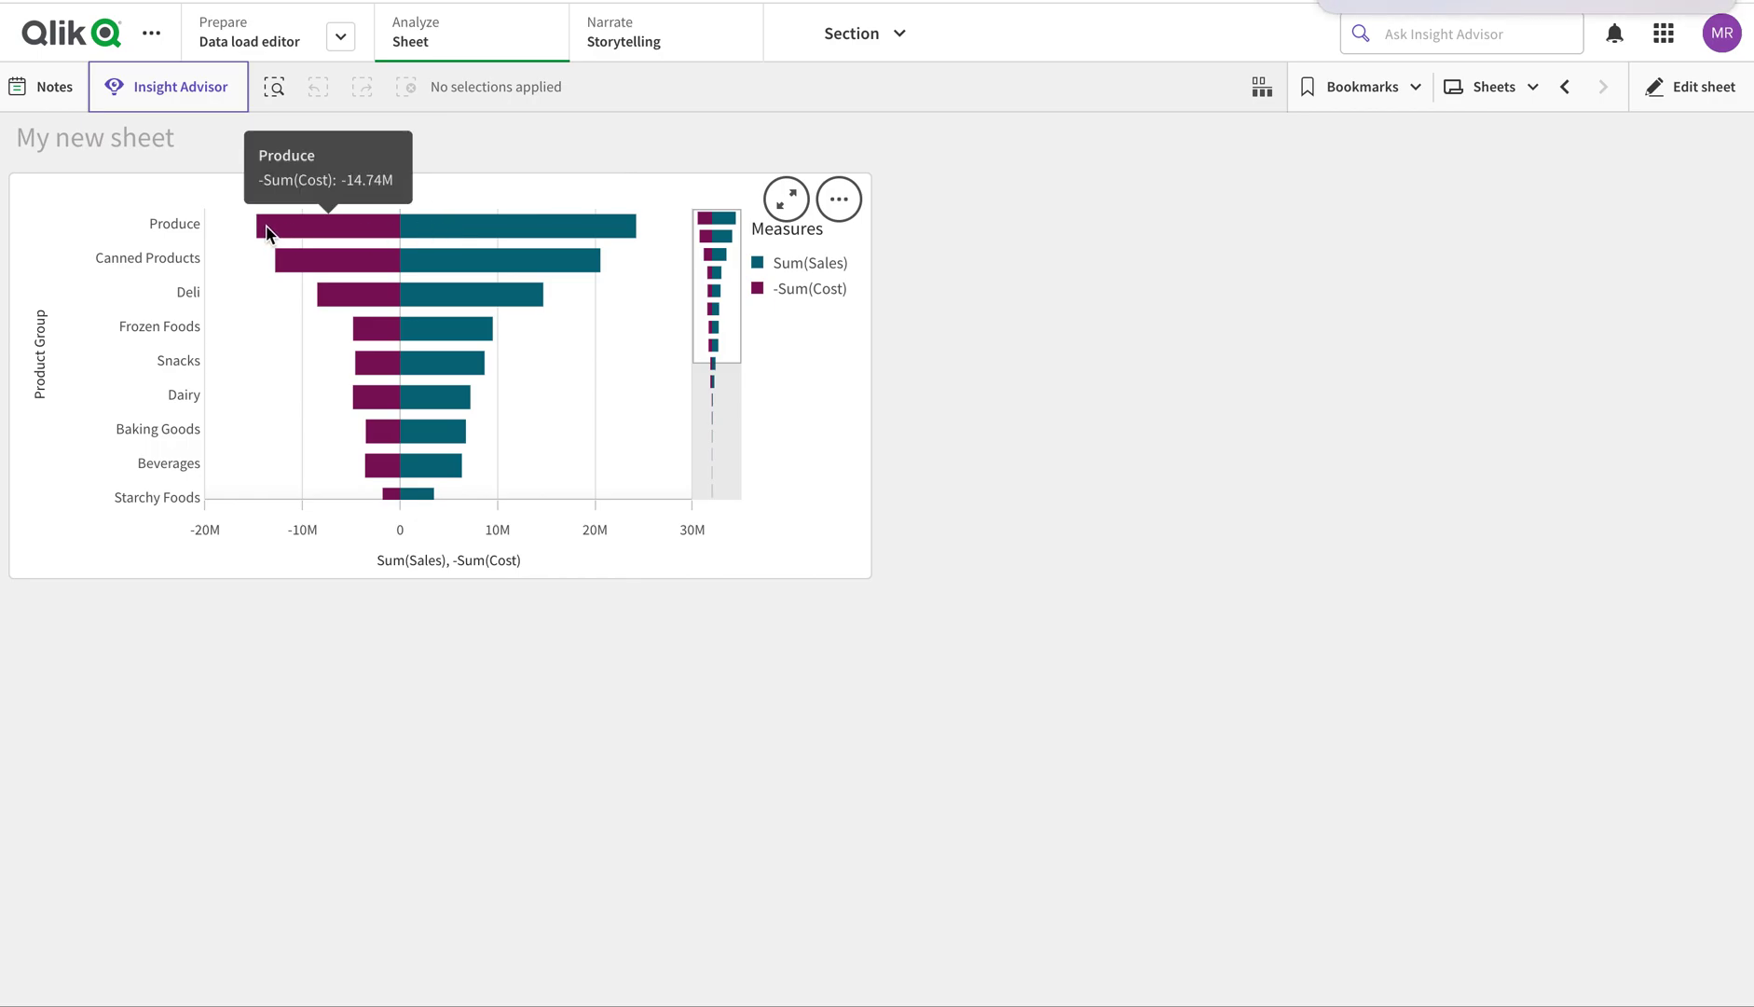
{"action": "mouse_move", "coordinate": [469, 296]}
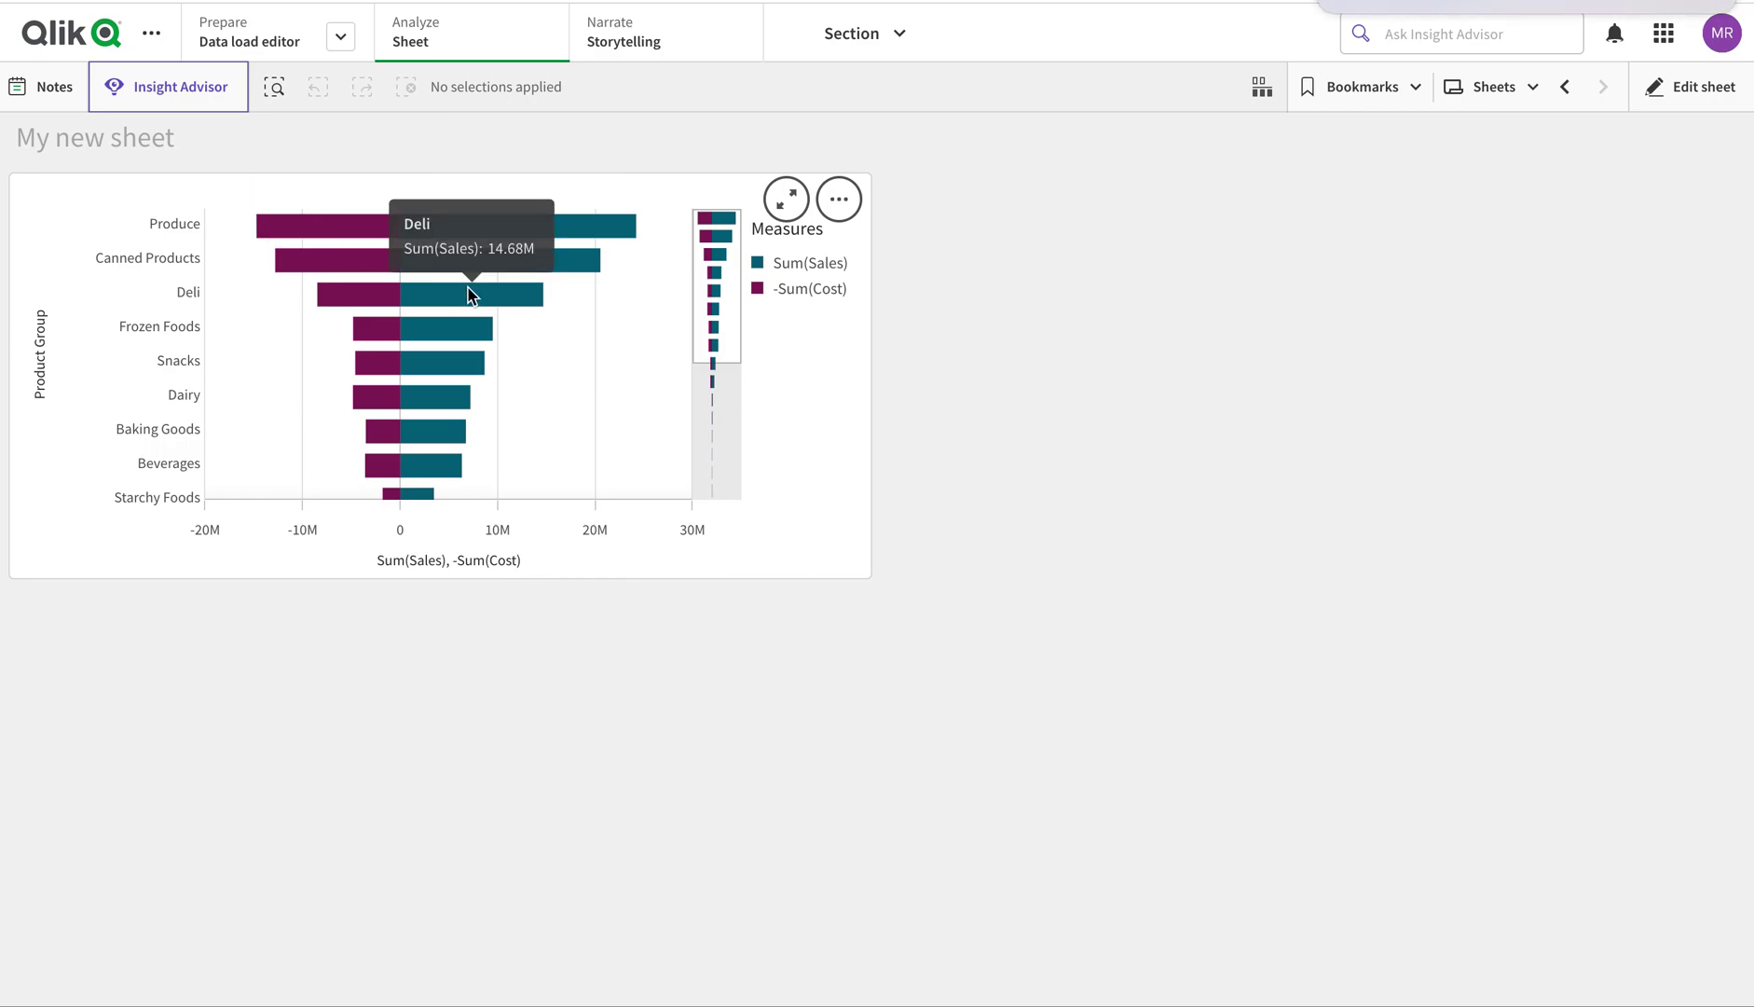
{"action": "left_click", "coordinate": [1678, 89]}
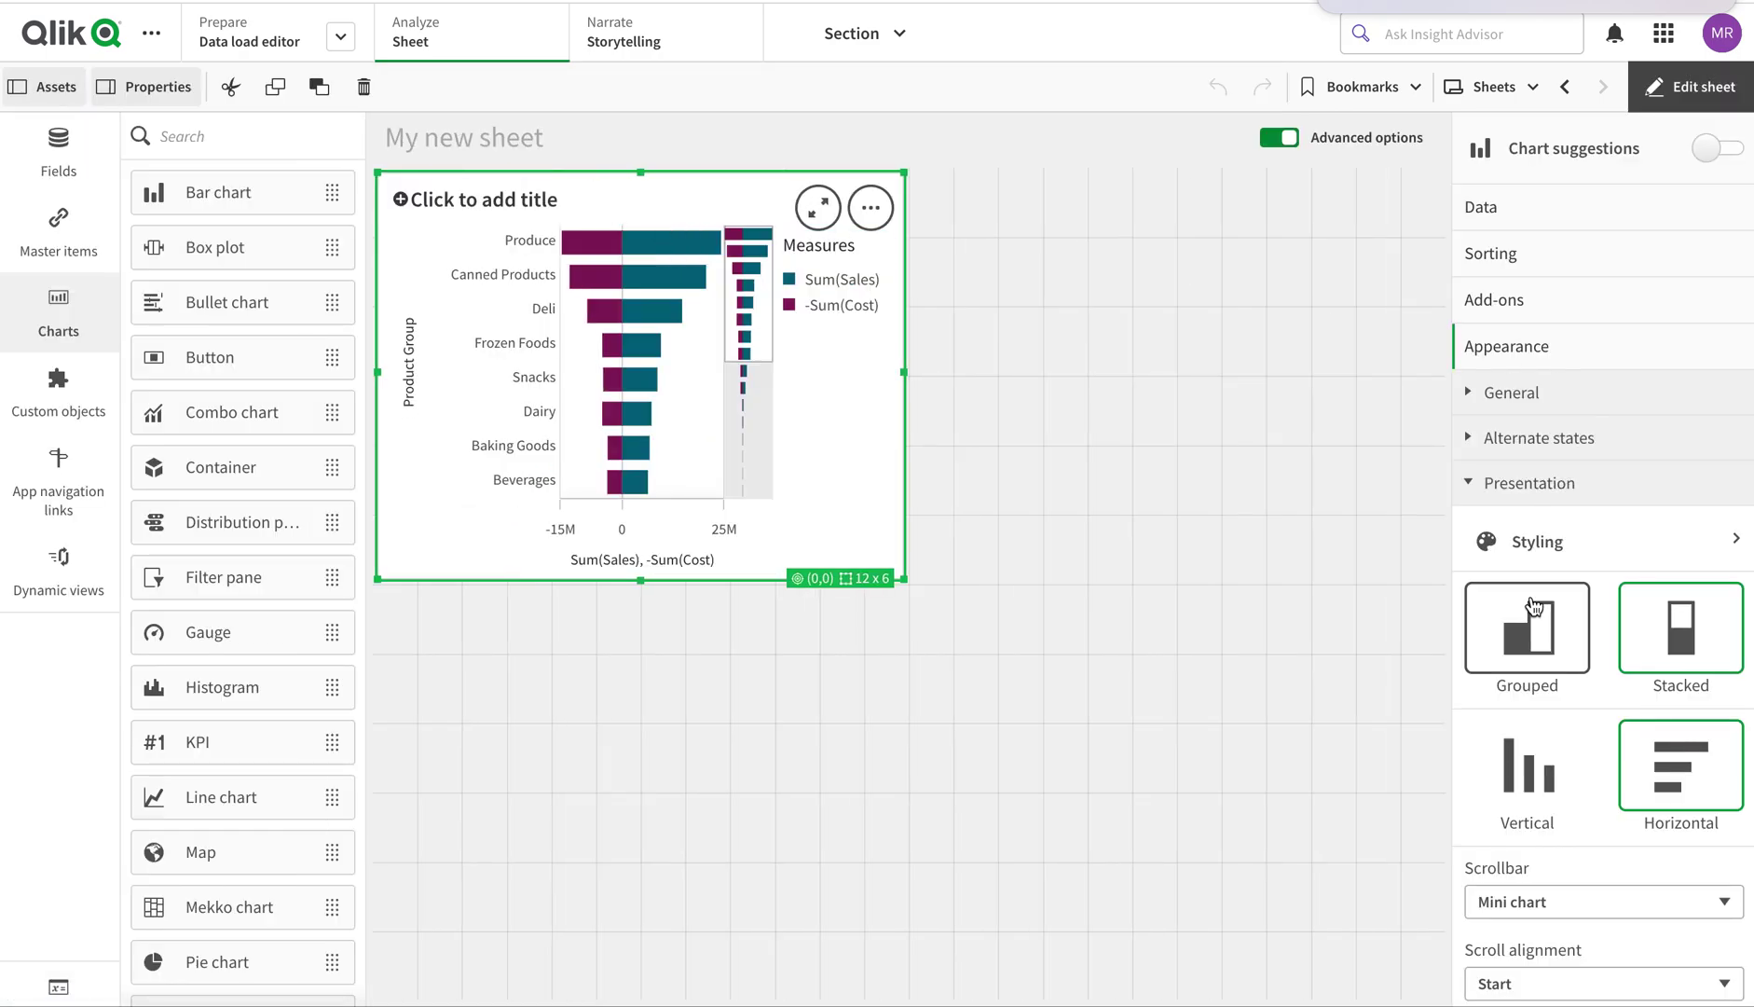
- Remove the minus sign so the Cost measure becomes a positive Sum(Cost)
{"action": "left_click", "coordinate": [1555, 210]}
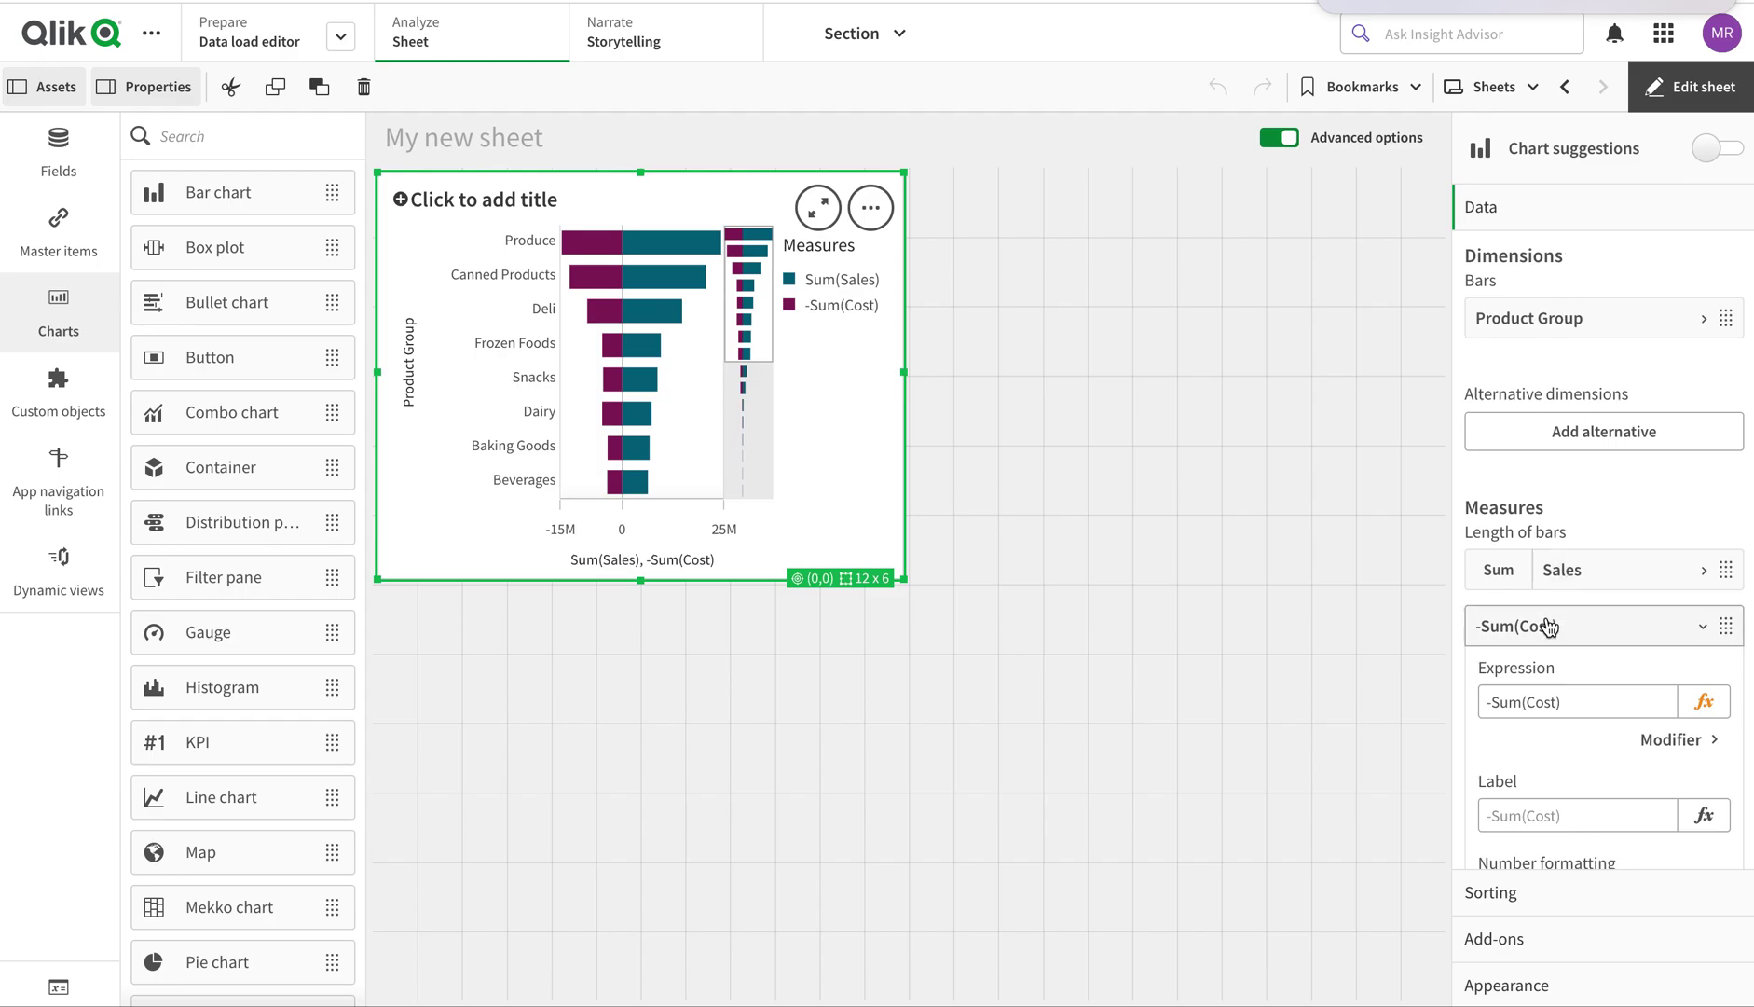
{"action": "right_click", "coordinate": [1547, 618]}
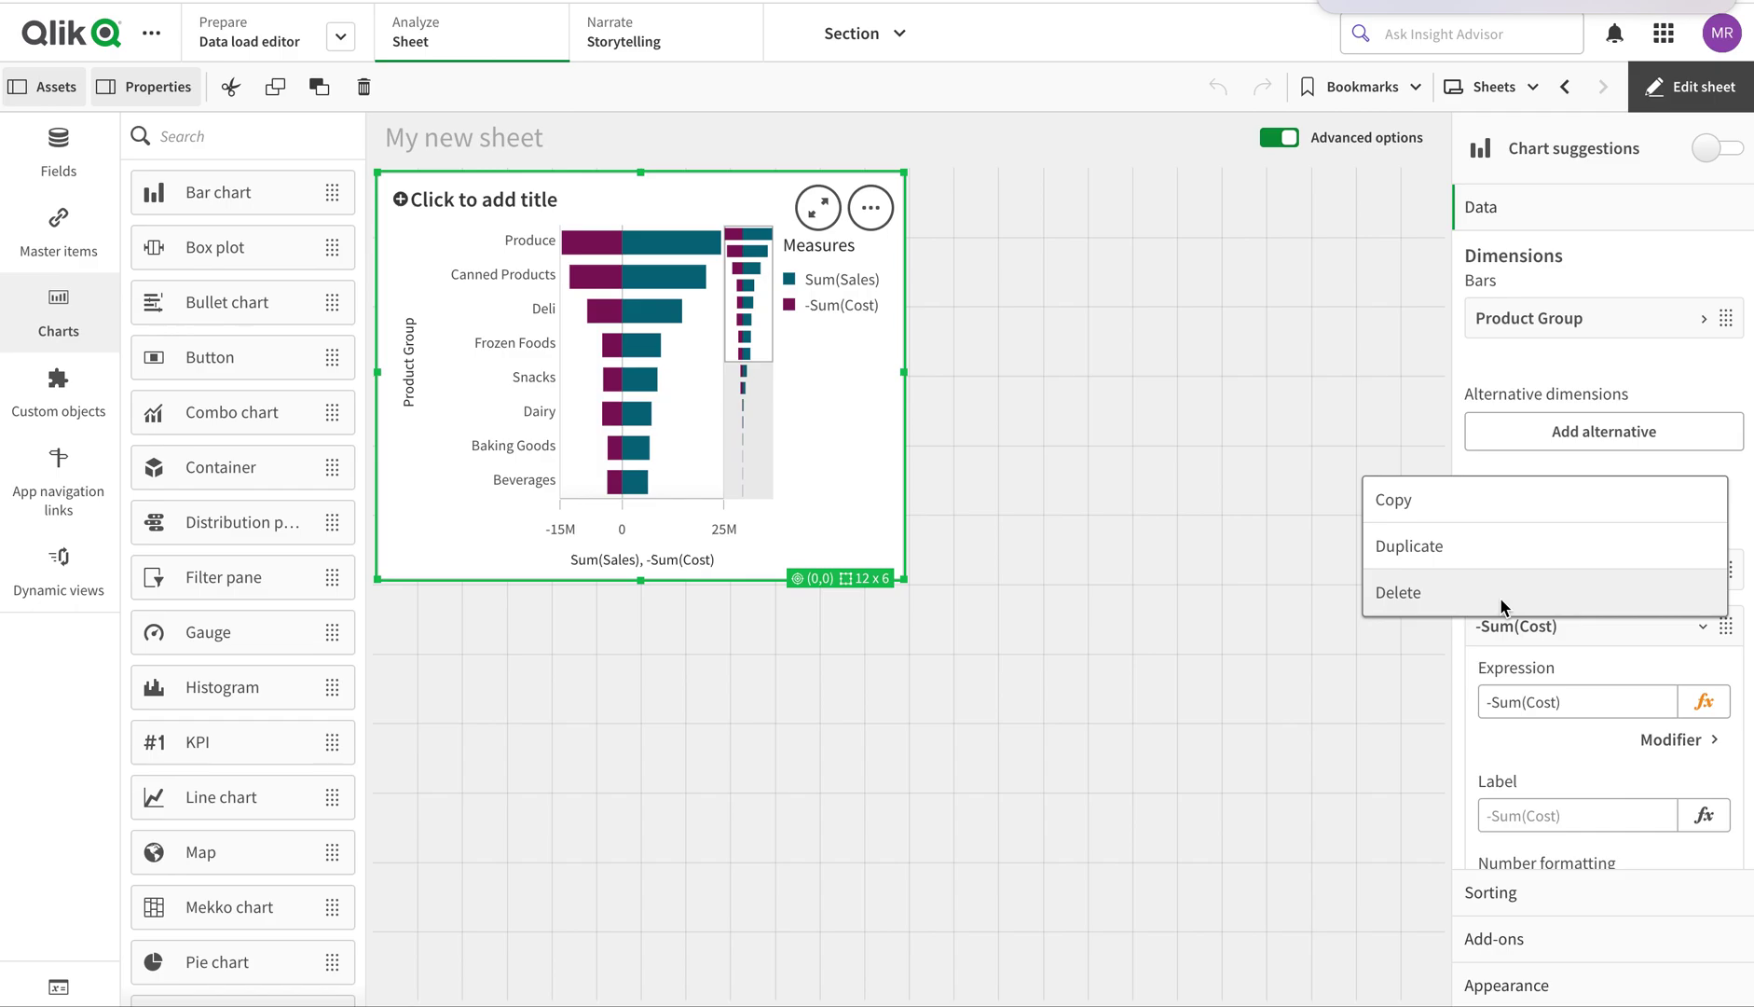
{"action": "left_click", "coordinate": [1619, 653]}
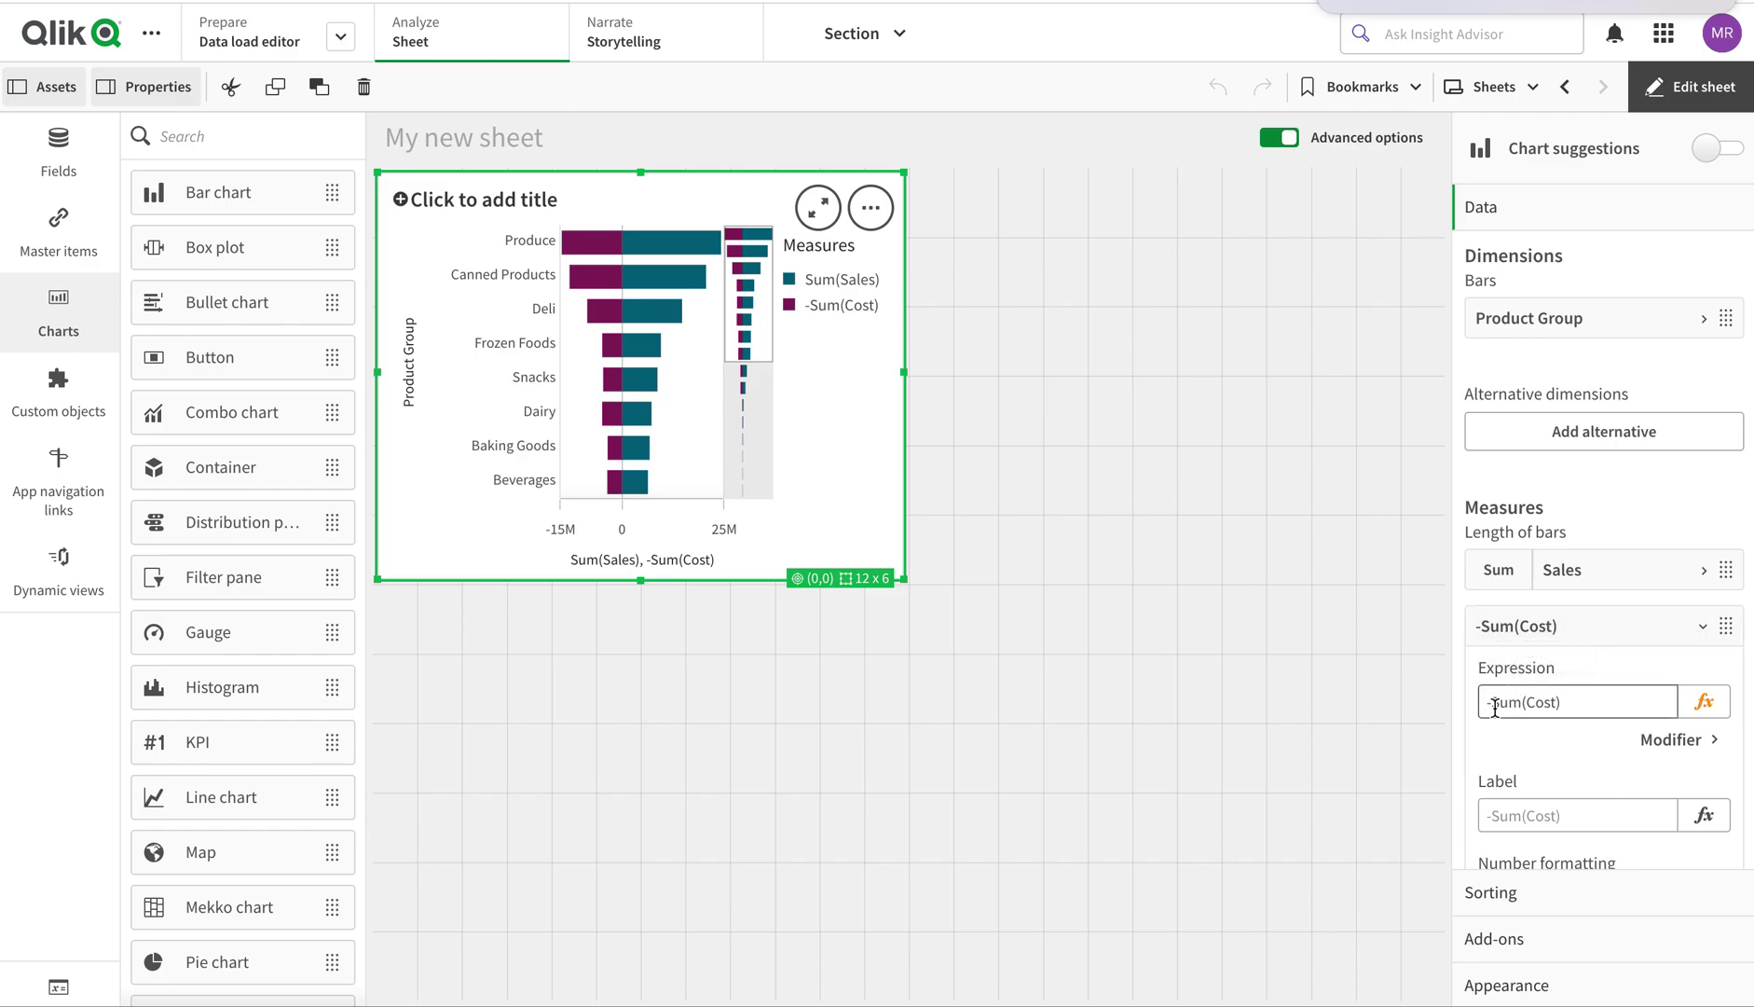
{"action": "left_click", "coordinate": [1495, 706]}
{"action": "key", "text": "BackSpace"}
{"action": "left_click", "coordinate": [1550, 658]}
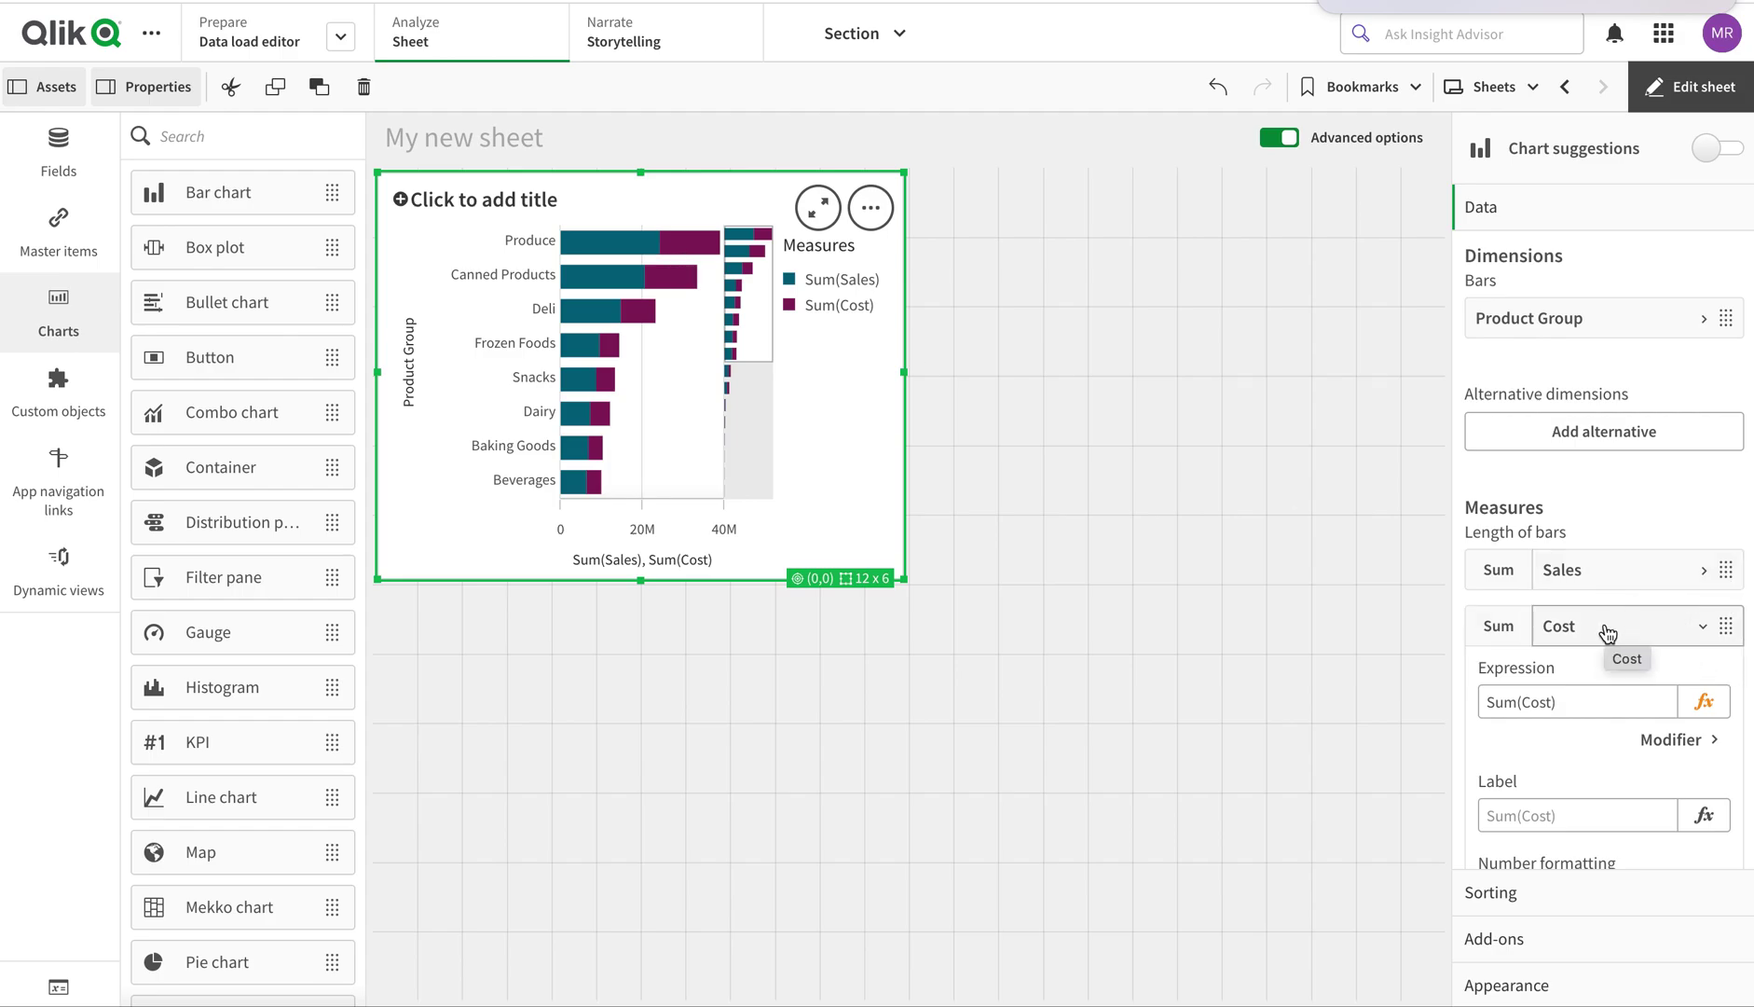
- Move the Cost measure above Sales in the measure list
{"action": "left_click_drag", "start_coordinate": [1607, 633], "coordinate": [1598, 581]}
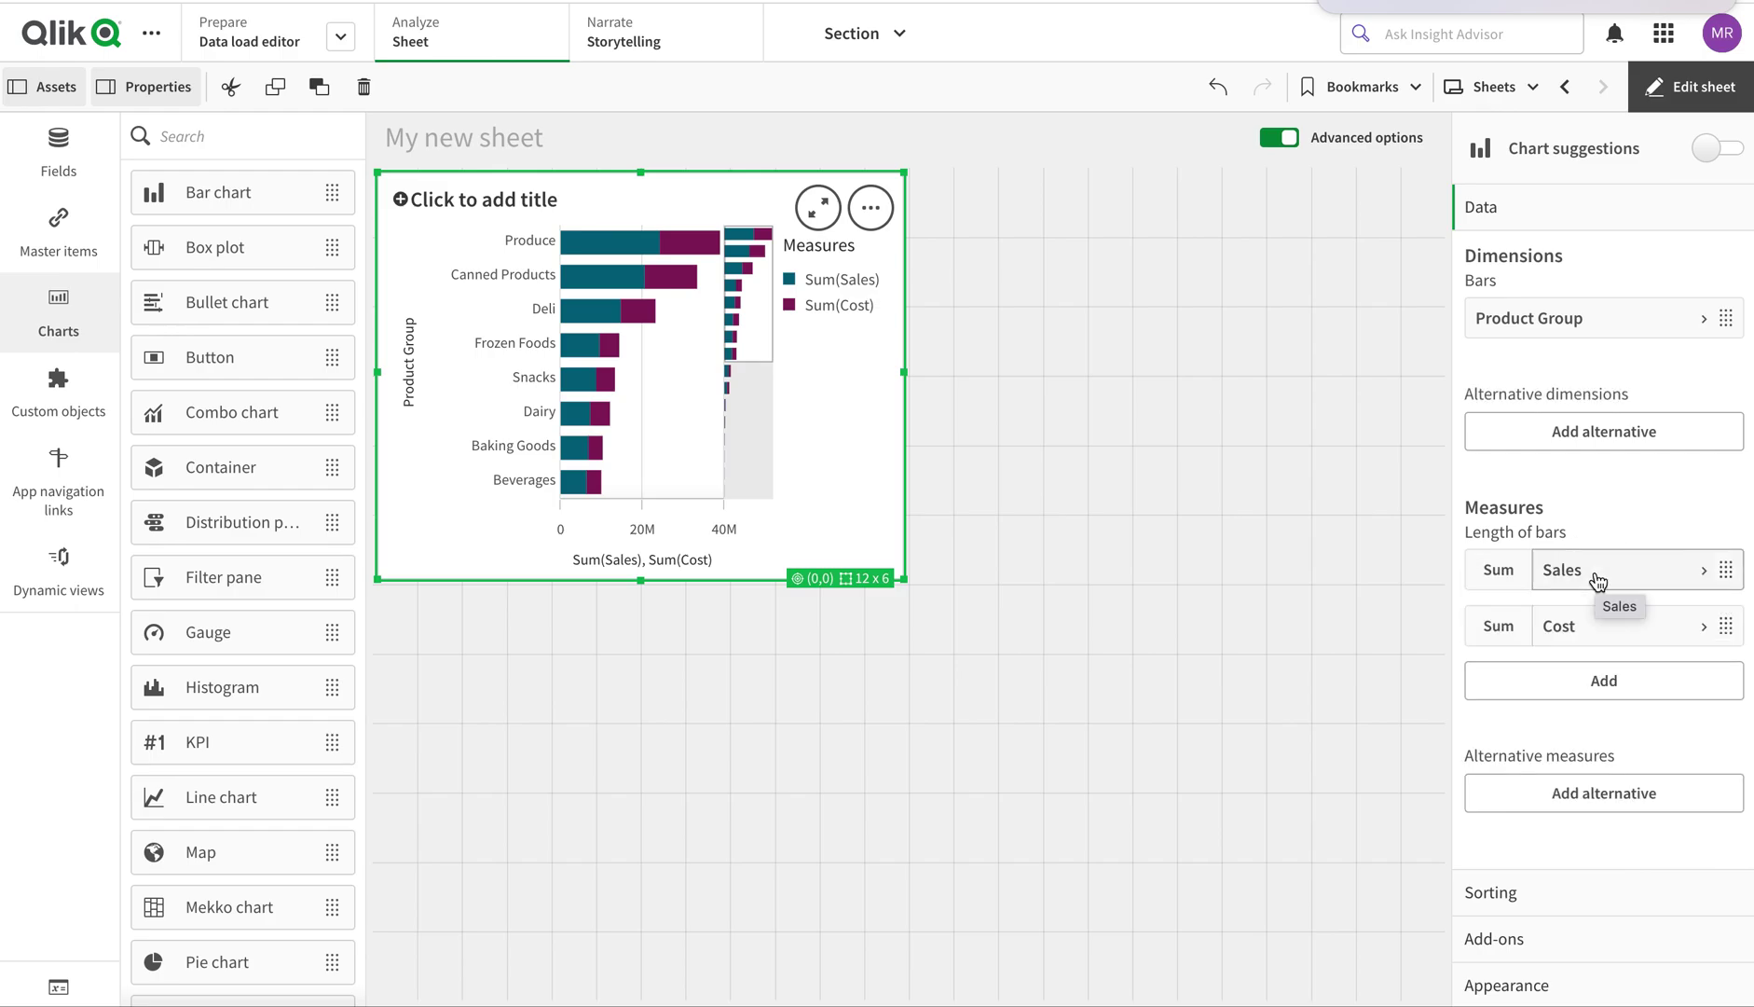
{"action": "left_click_drag", "start_coordinate": [1729, 626], "coordinate": [1715, 568]}
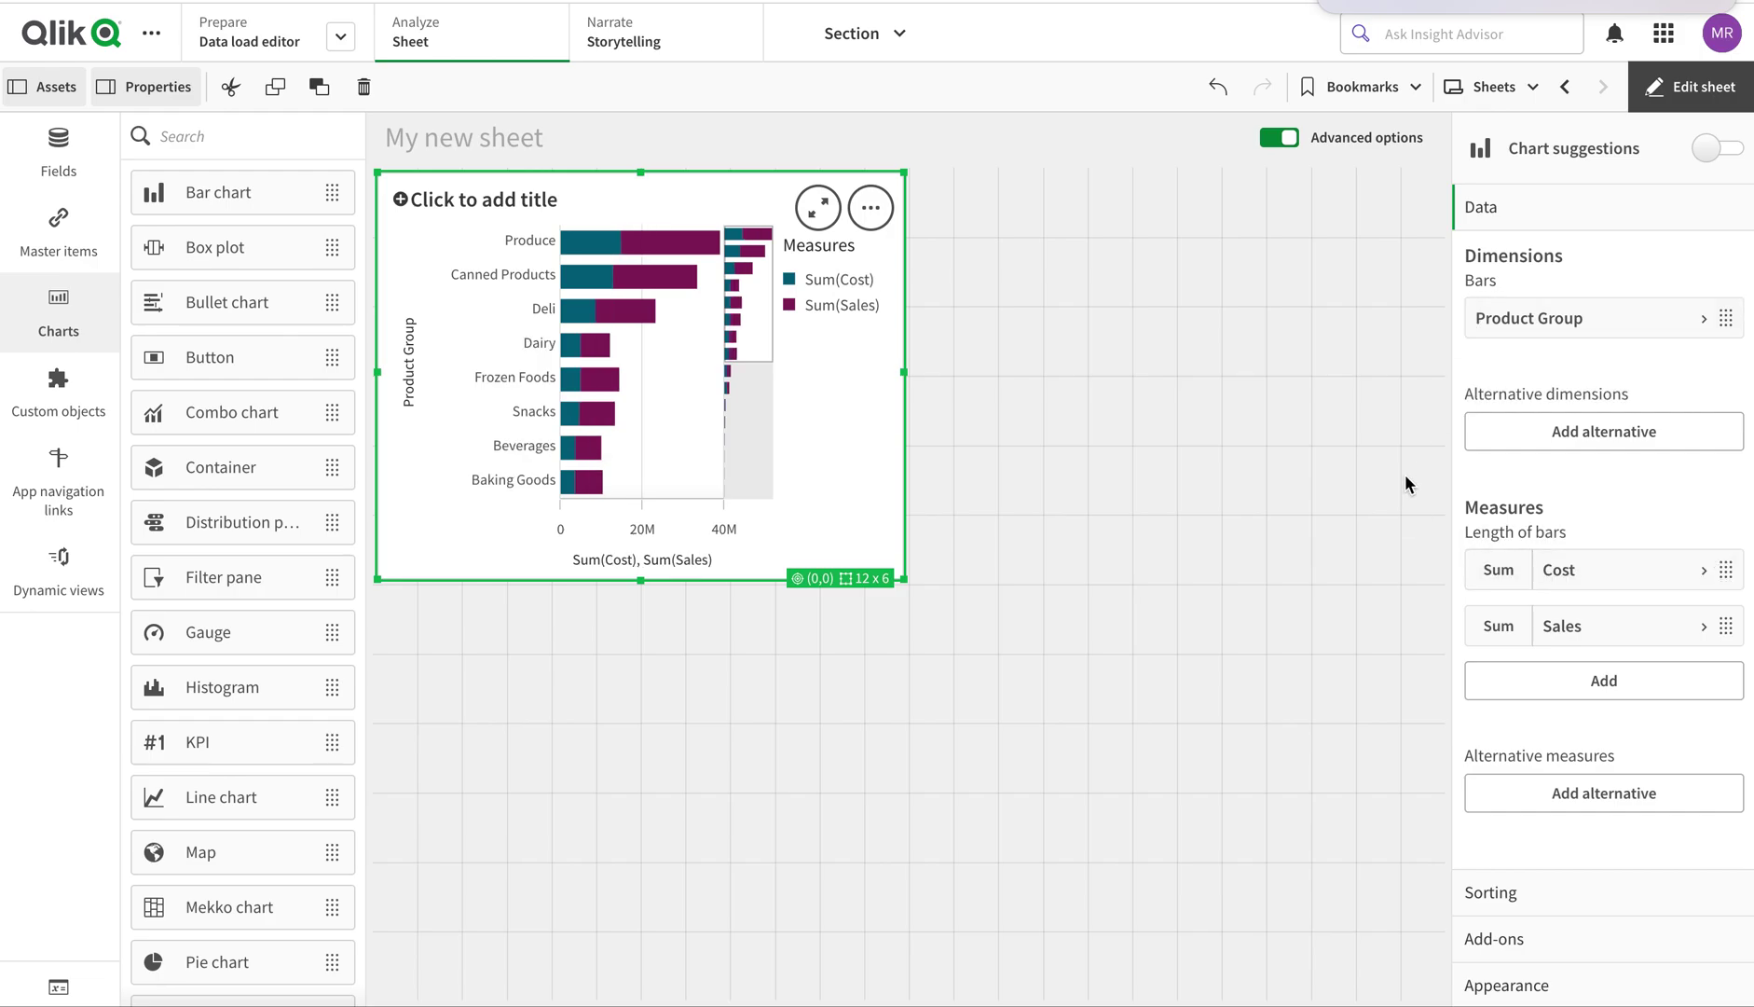
{"action": "left_click", "coordinate": [1566, 571]}
{"action": "left_click", "coordinate": [1578, 574]}
{"action": "left_click", "coordinate": [1582, 573]}
- Add an average trend line for Cost, then delete it again
{"action": "scroll", "coordinate": [1582, 619], "scroll_direction": "down", "scroll_amount": 2}
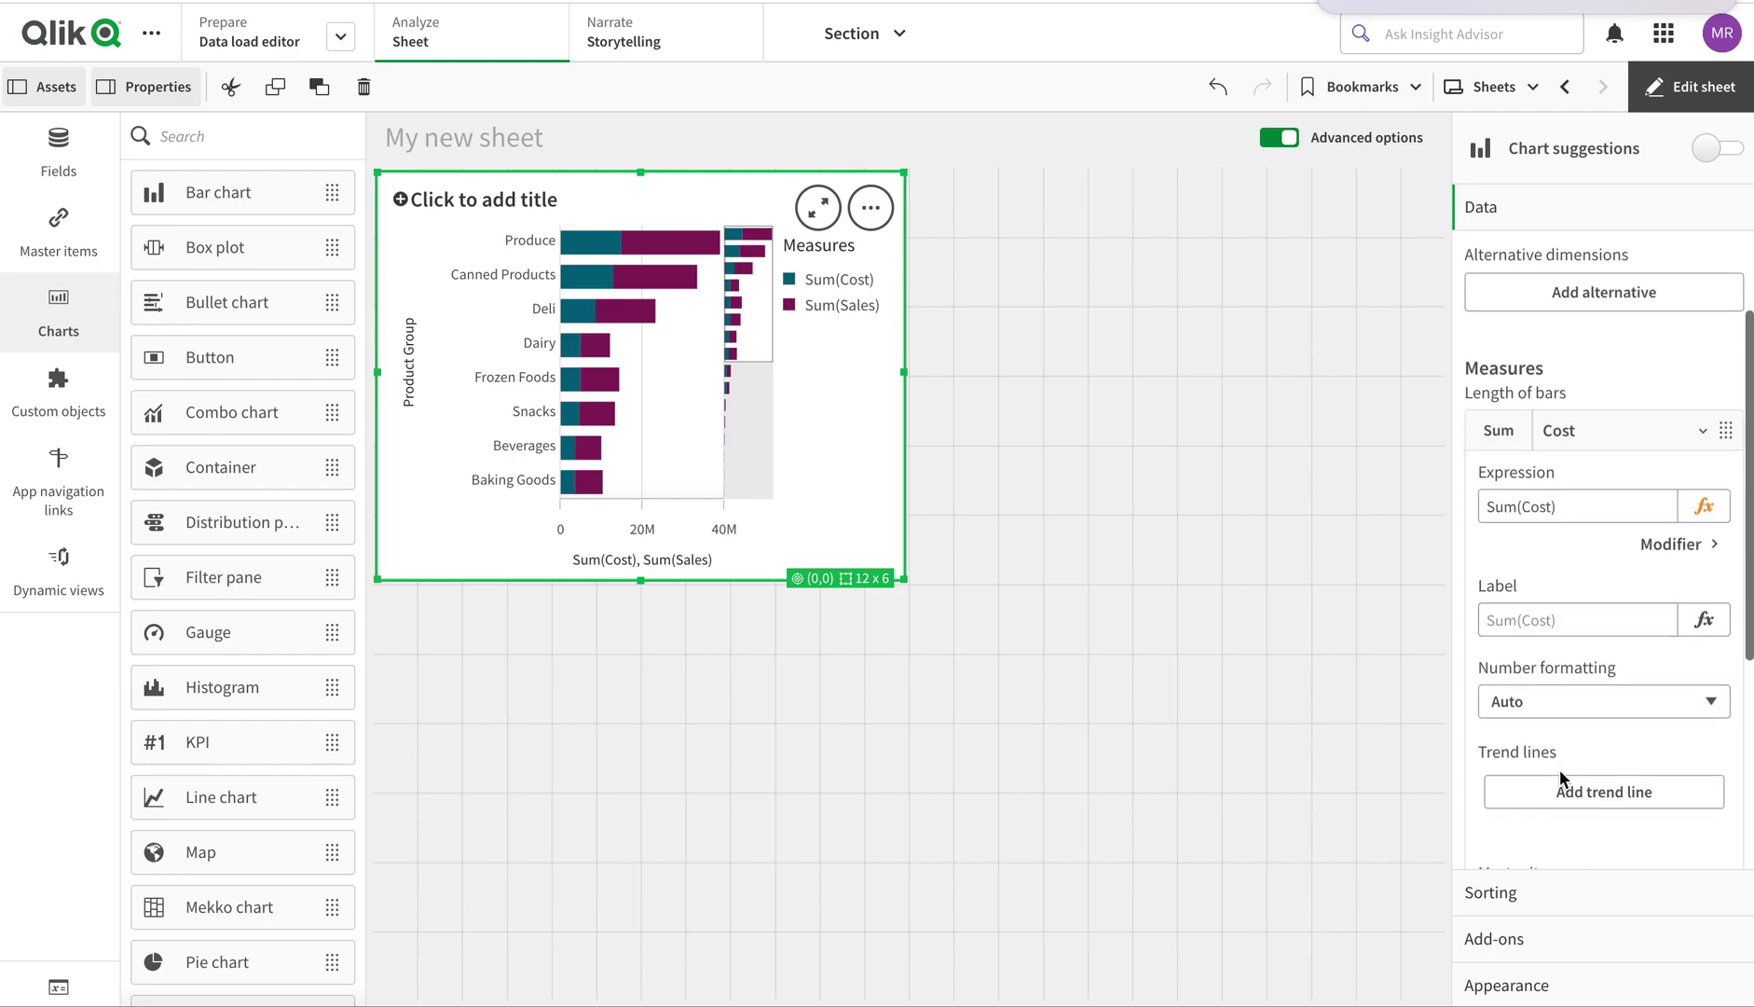
{"action": "left_click", "coordinate": [1567, 791]}
{"action": "left_click", "coordinate": [1567, 791]}
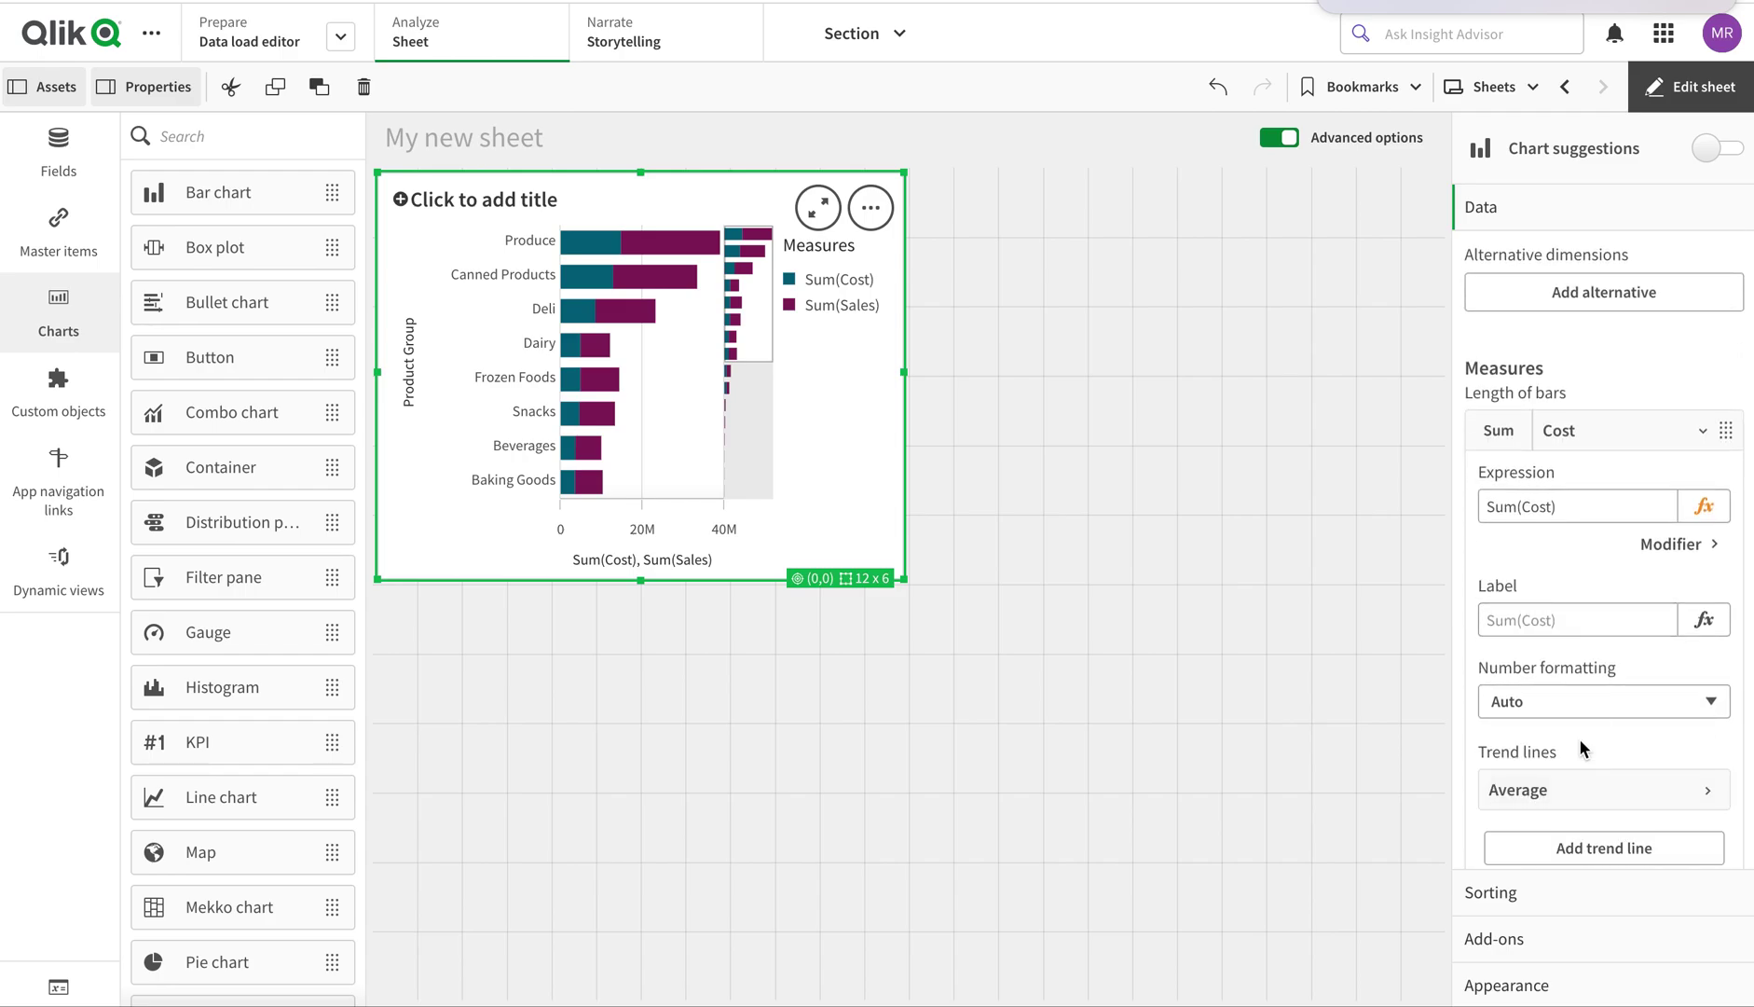
{"action": "scroll", "coordinate": [1582, 744], "scroll_direction": "down", "scroll_amount": 4}
{"action": "left_click", "coordinate": [1554, 509]}
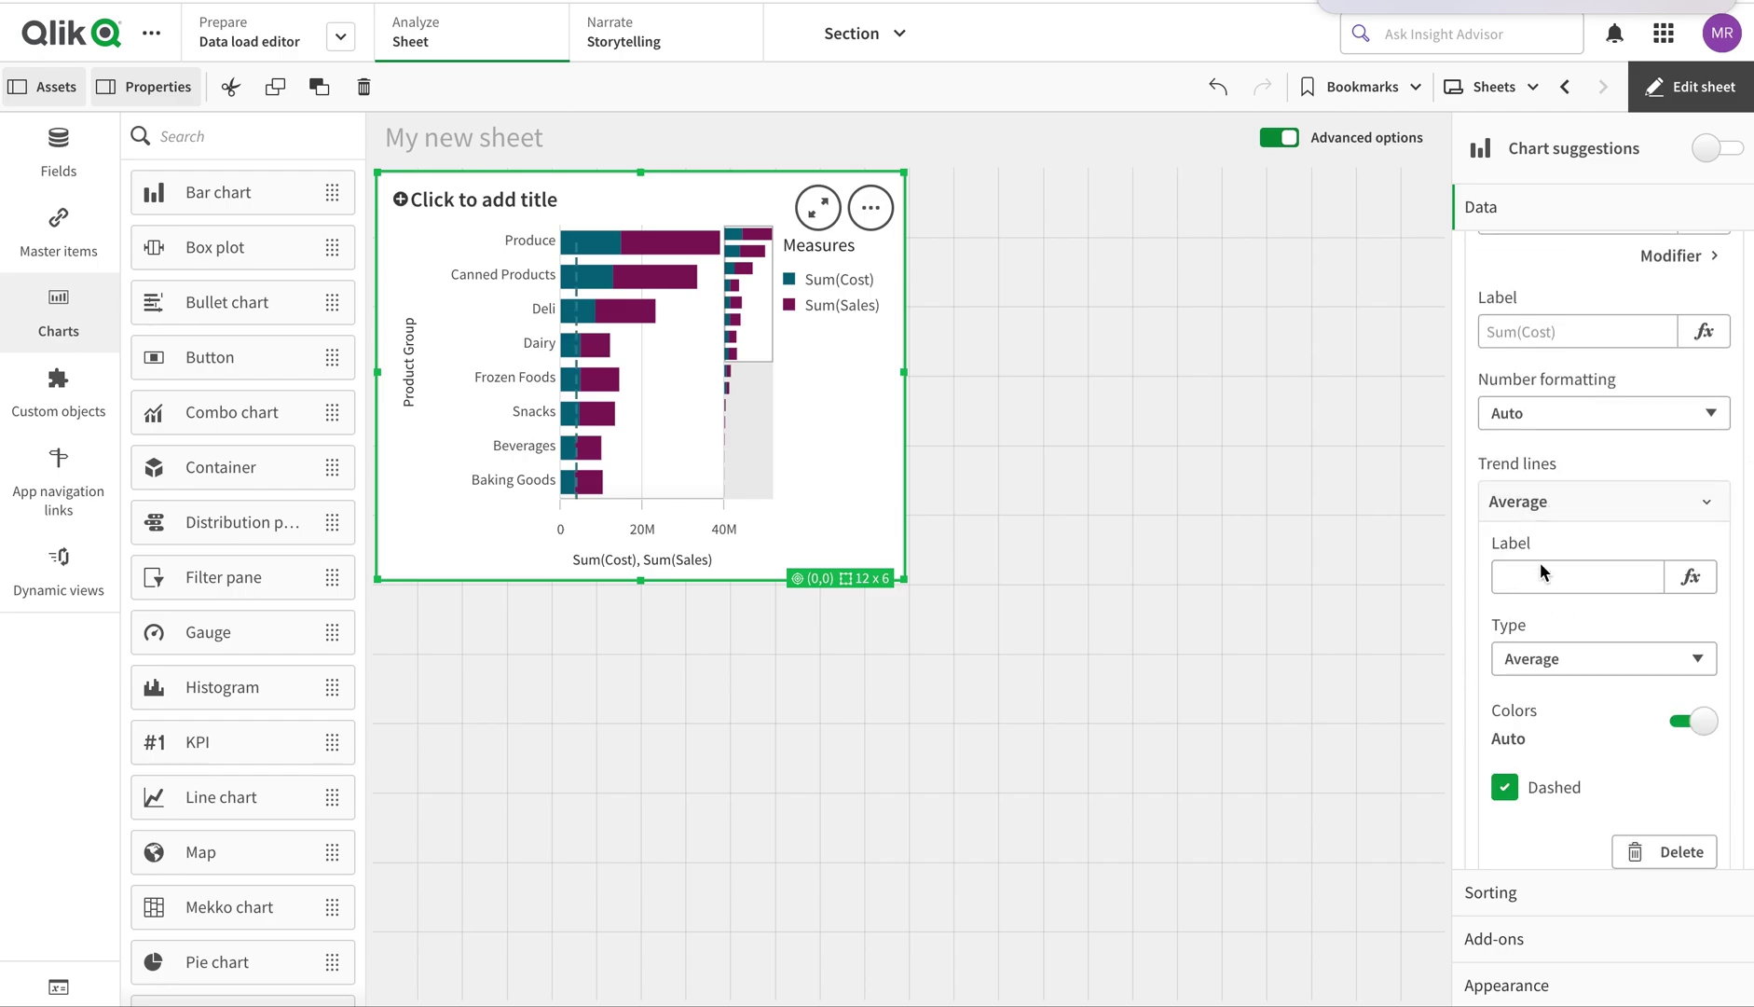
{"action": "left_click", "coordinate": [1643, 850]}
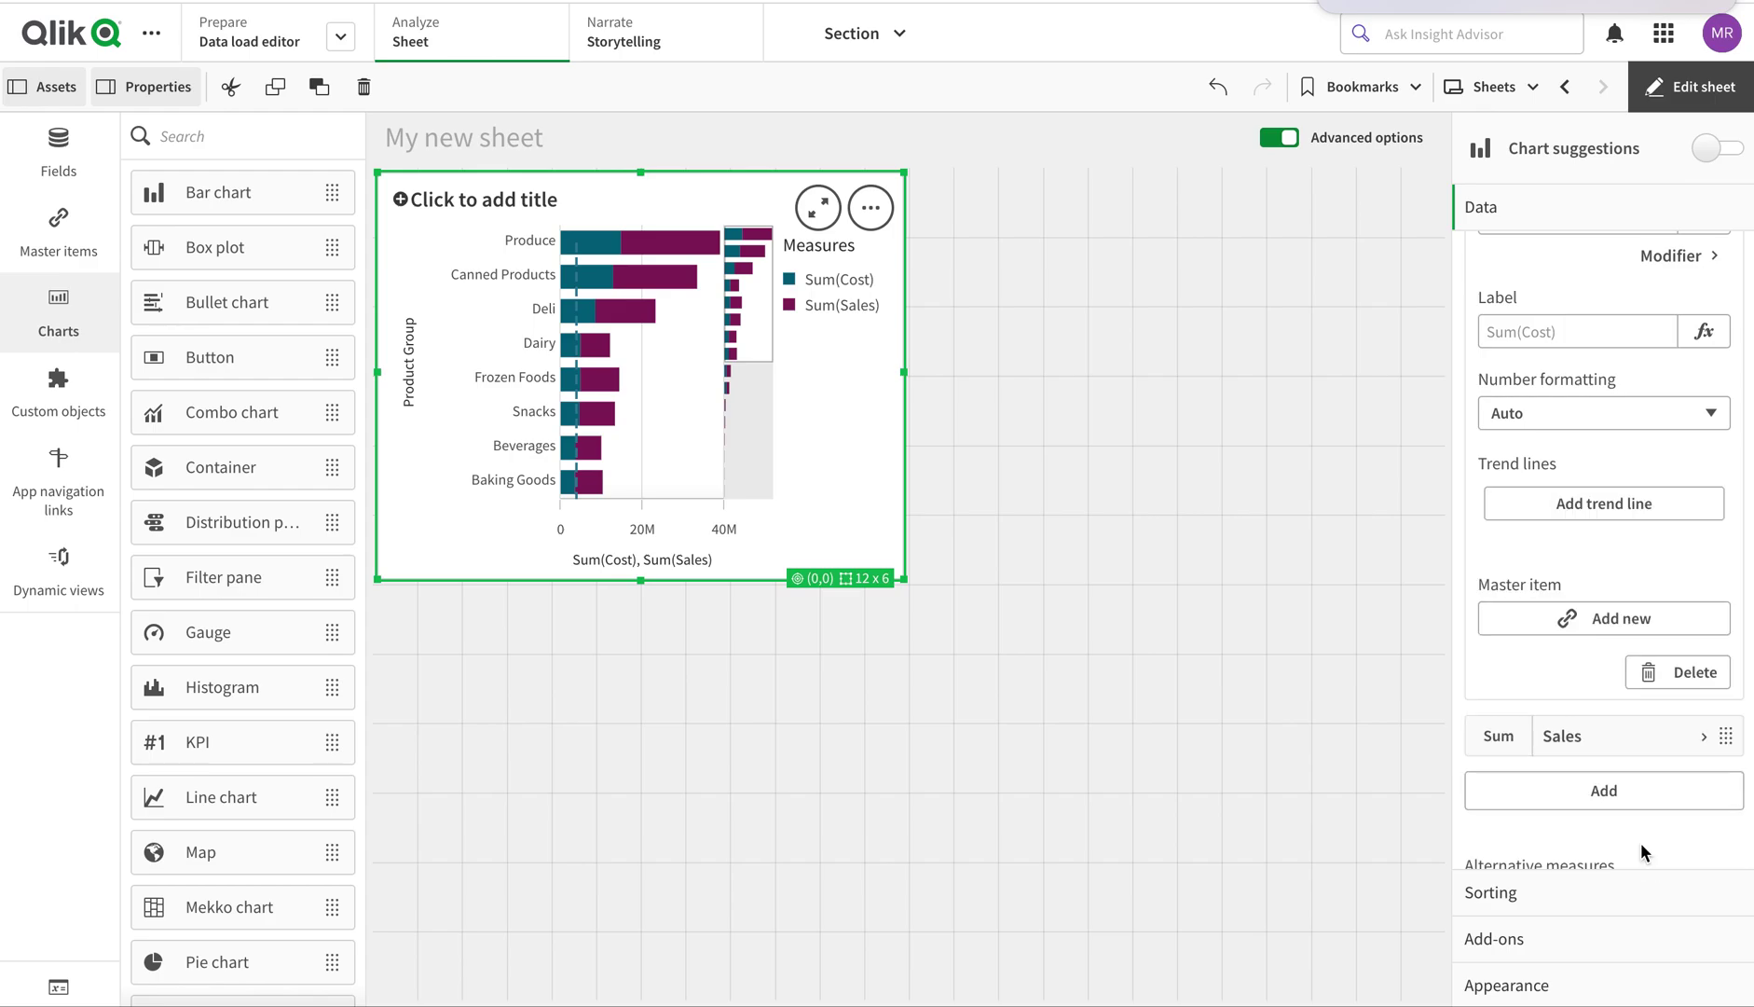
- Create a master measure from Sum(Cost) labelled Cost with white measure colour
{"action": "left_click", "coordinate": [1618, 618]}
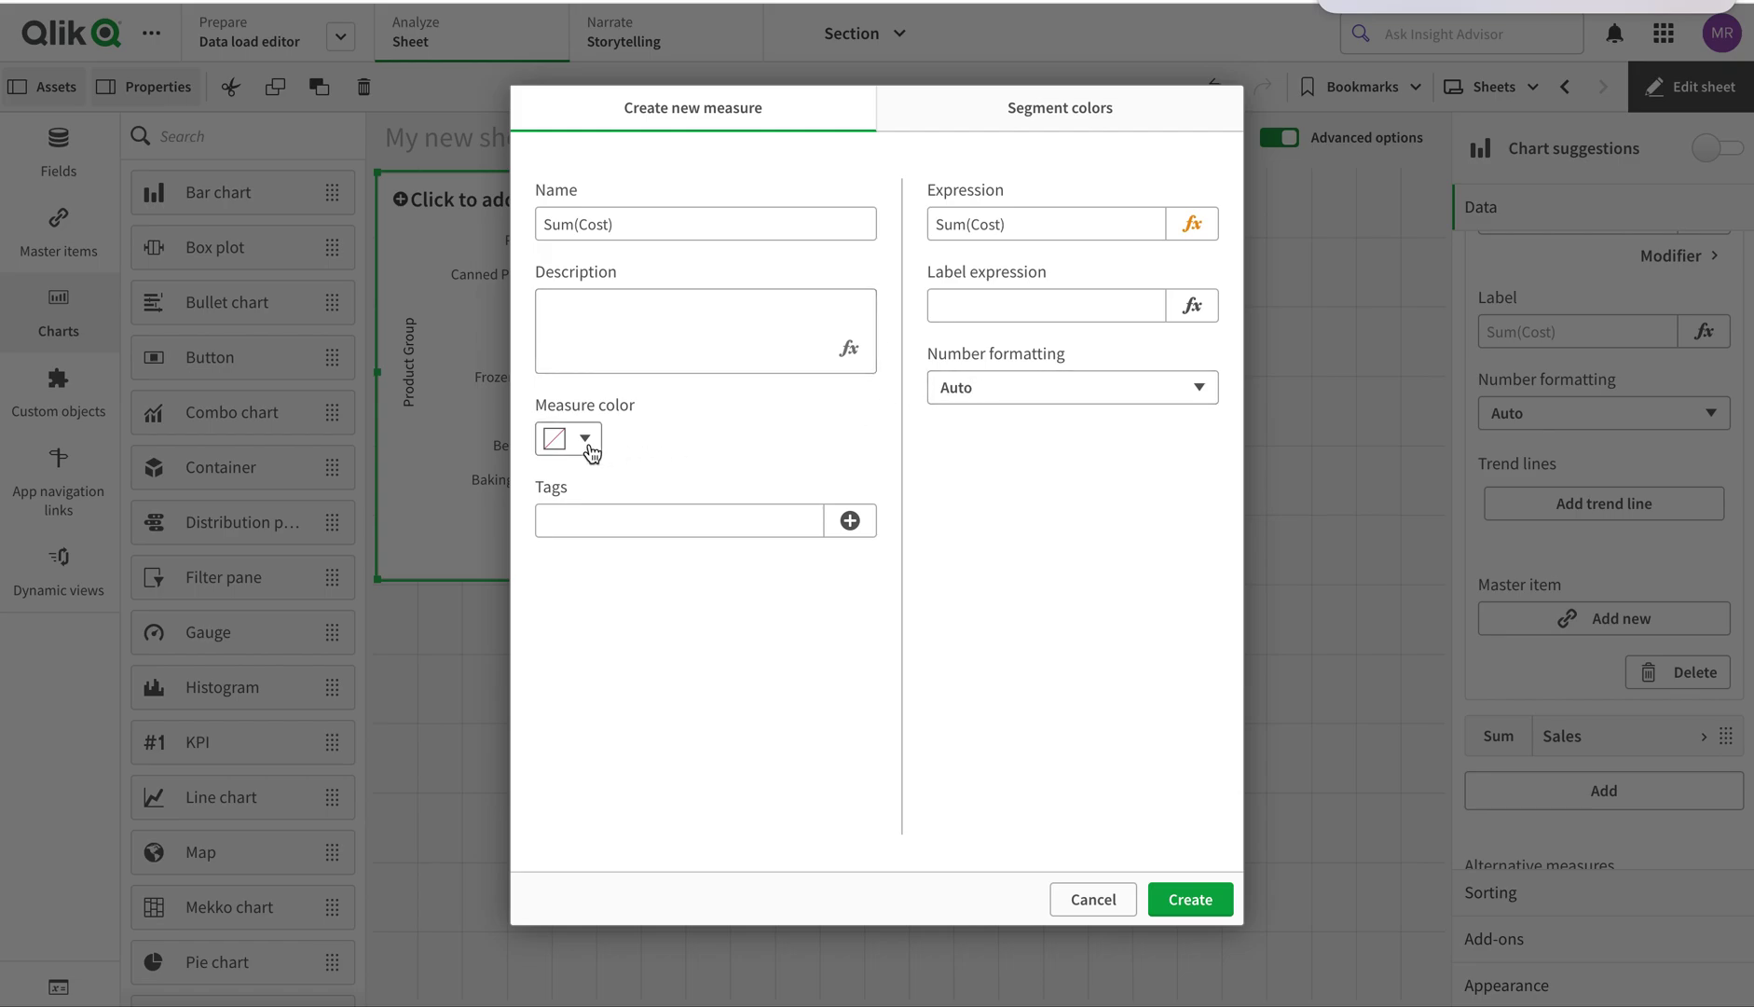
{"action": "left_click_drag", "start_coordinate": [1027, 228], "coordinate": [797, 190]}
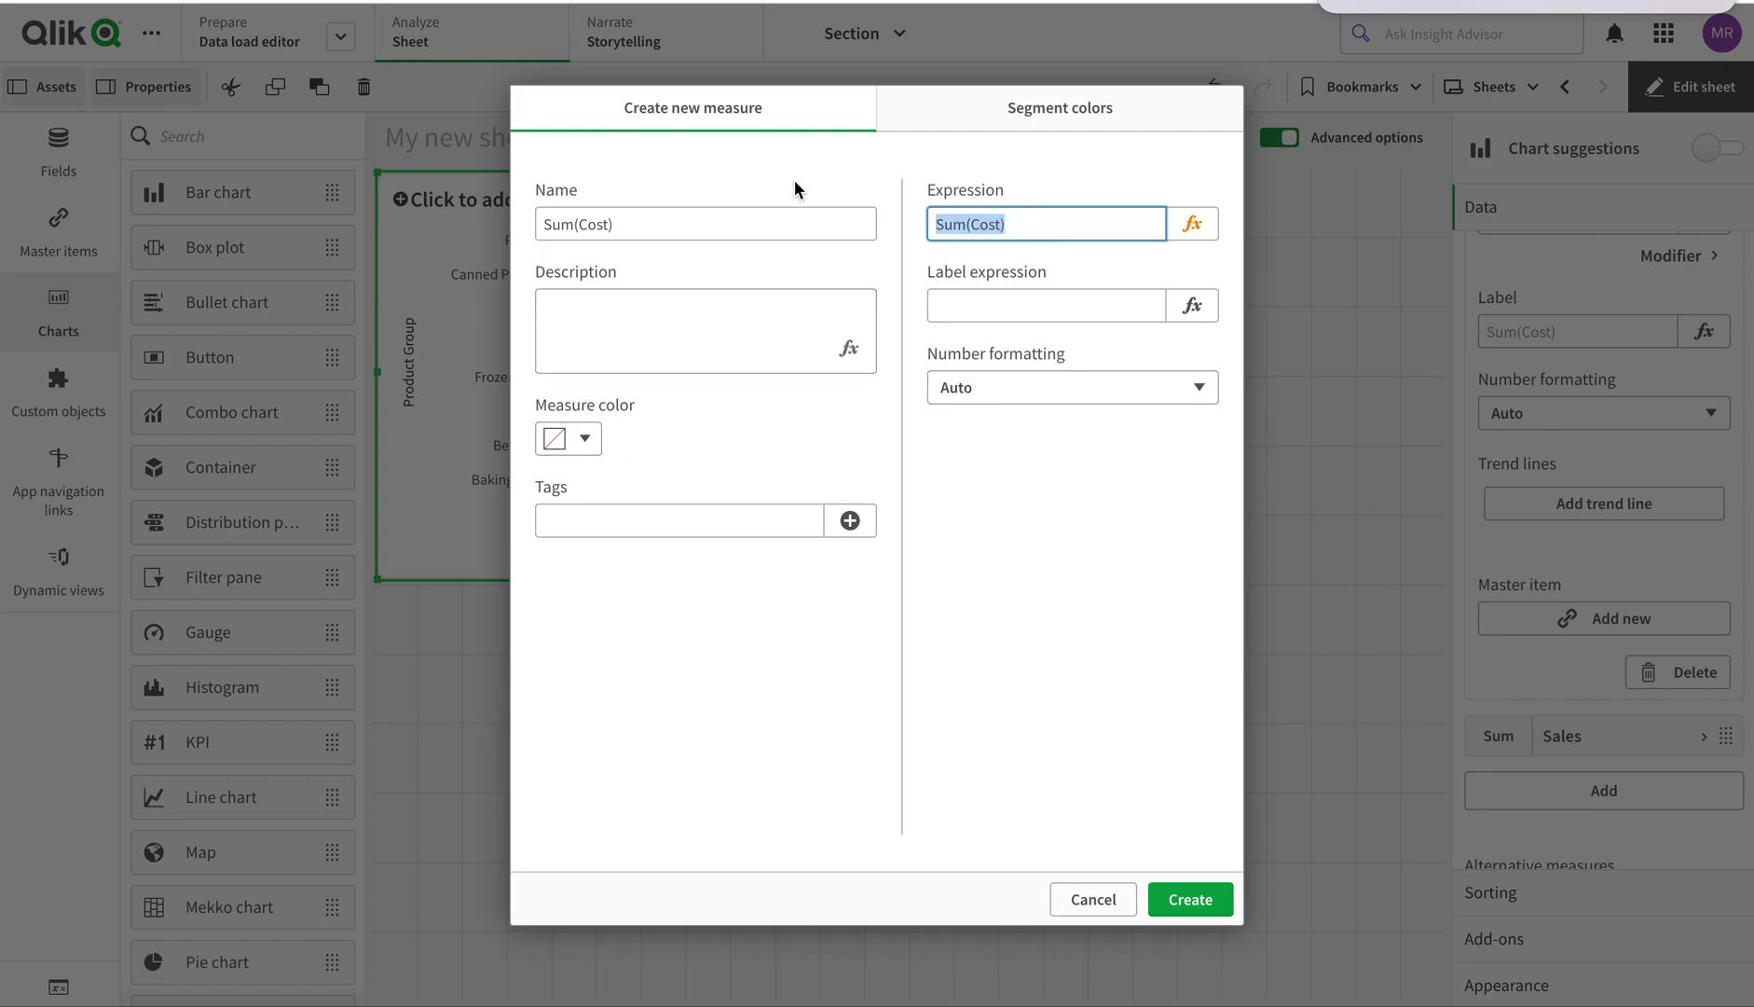
{"action": "left_click", "coordinate": [981, 306]}
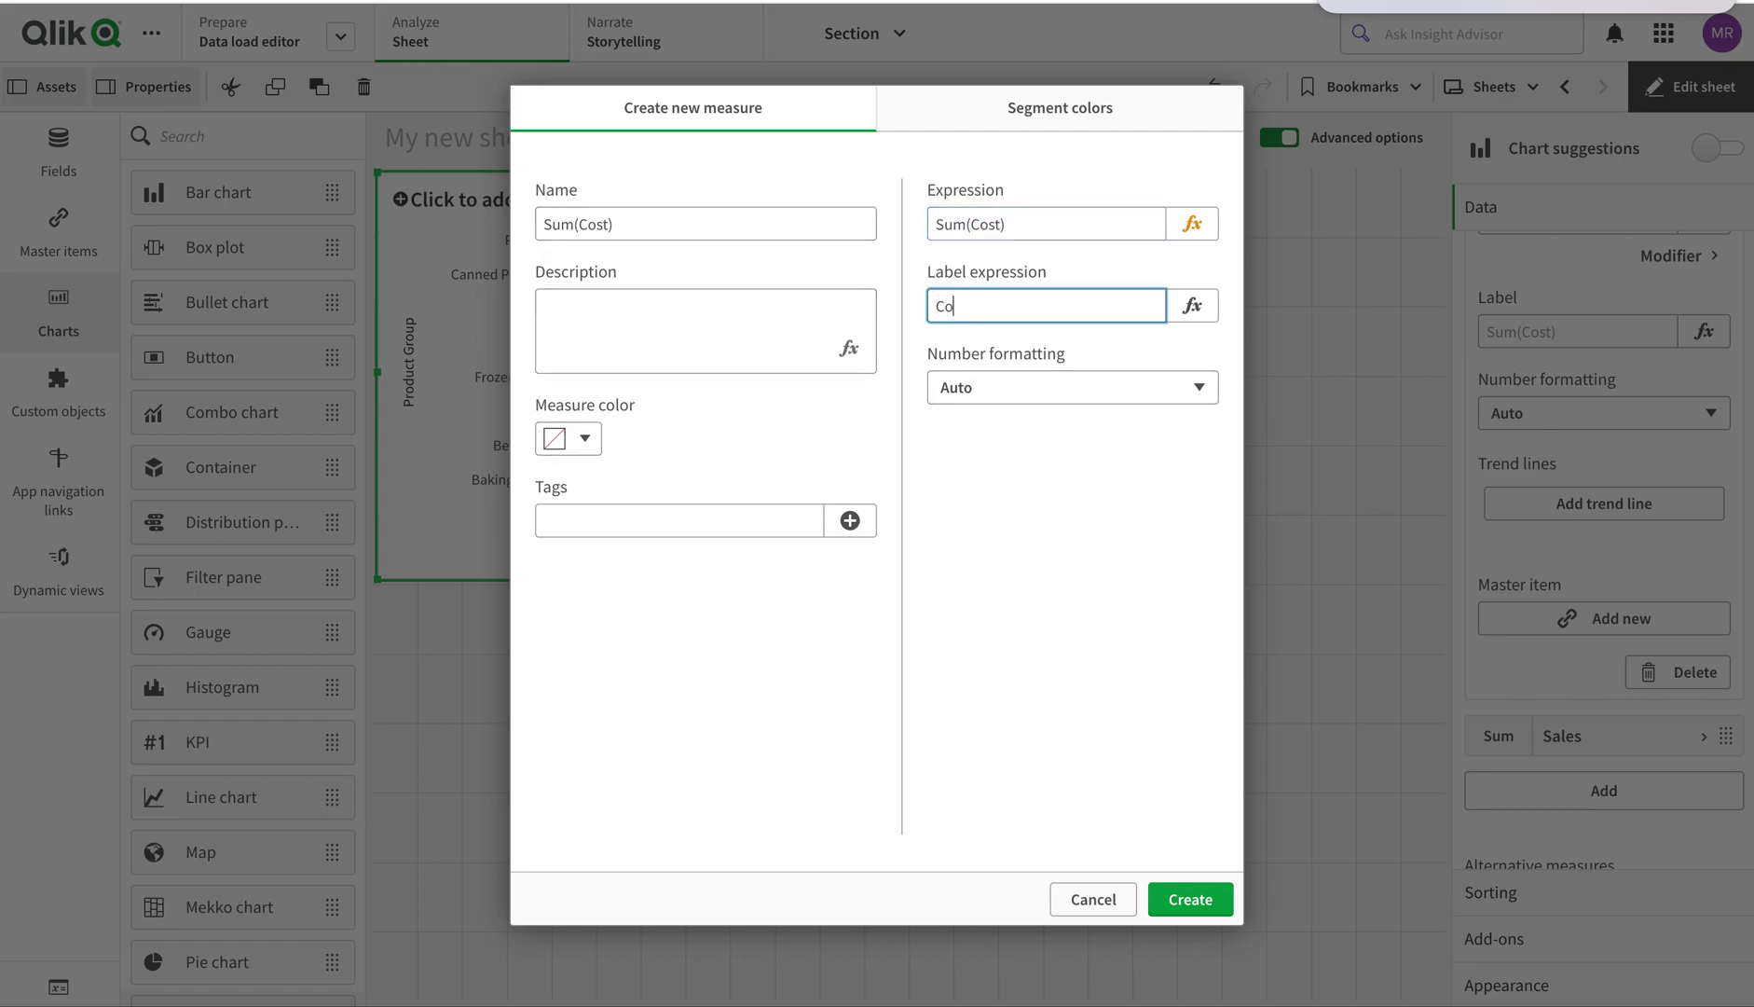
{"action": "left_click", "coordinate": [568, 438]}
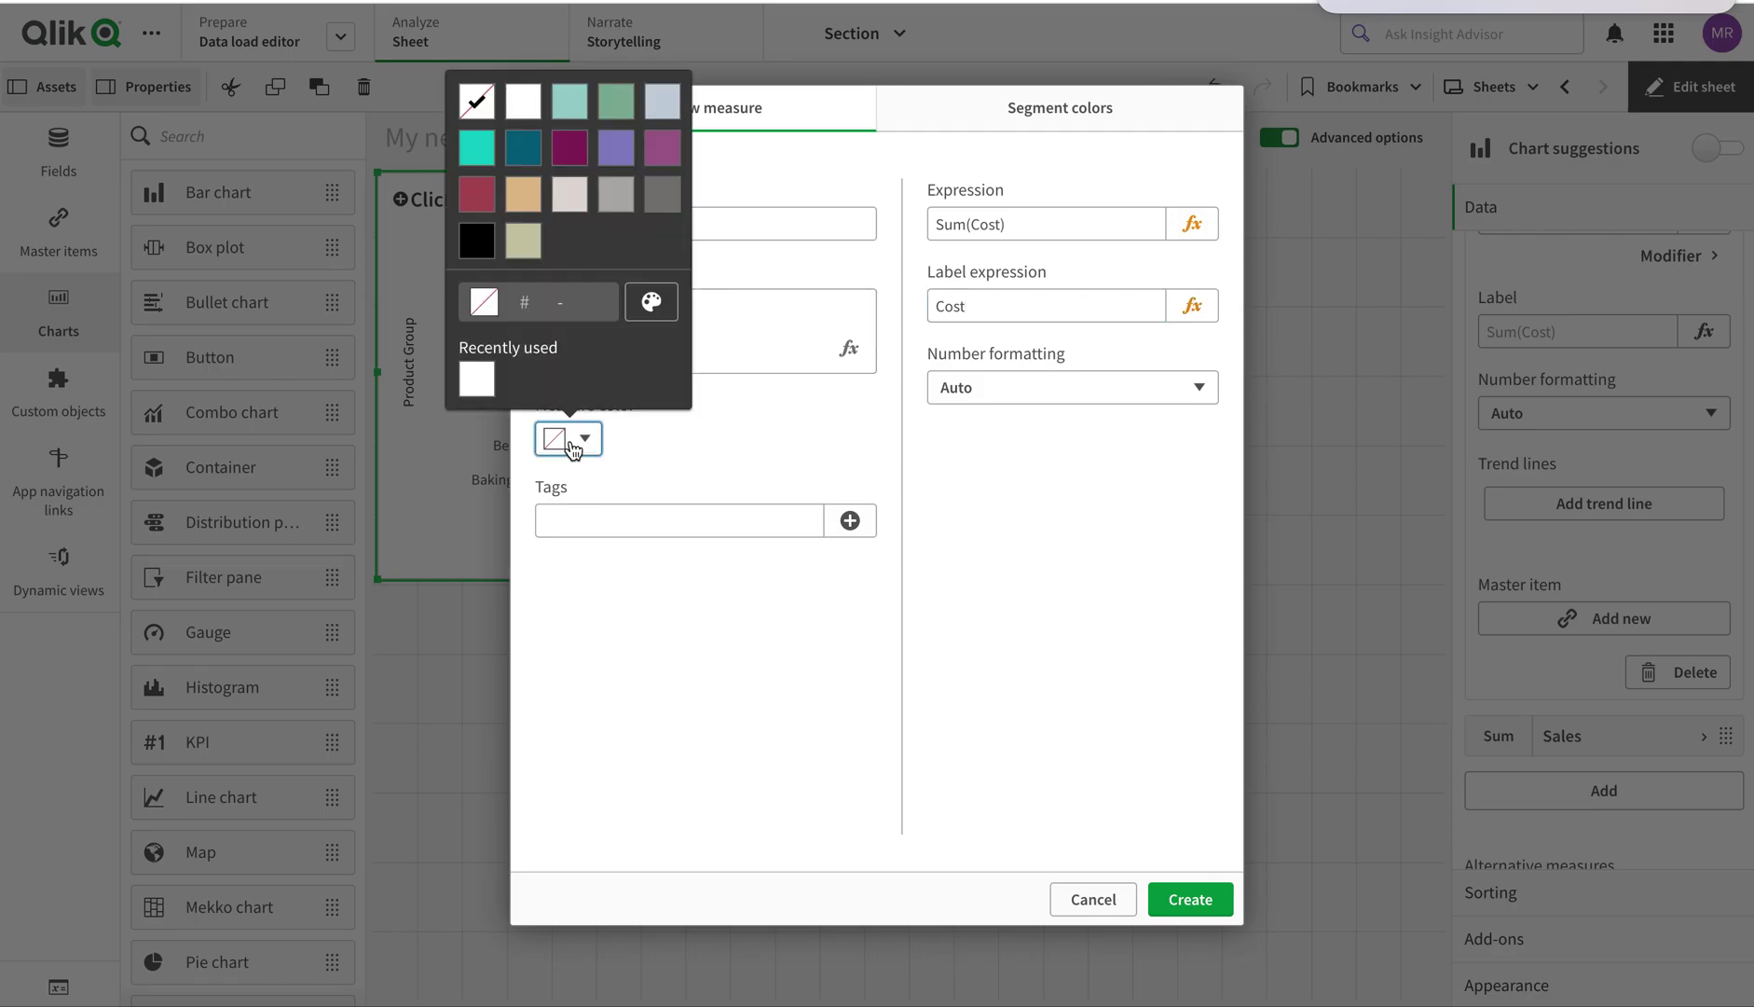
{"action": "left_click", "coordinate": [481, 381]}
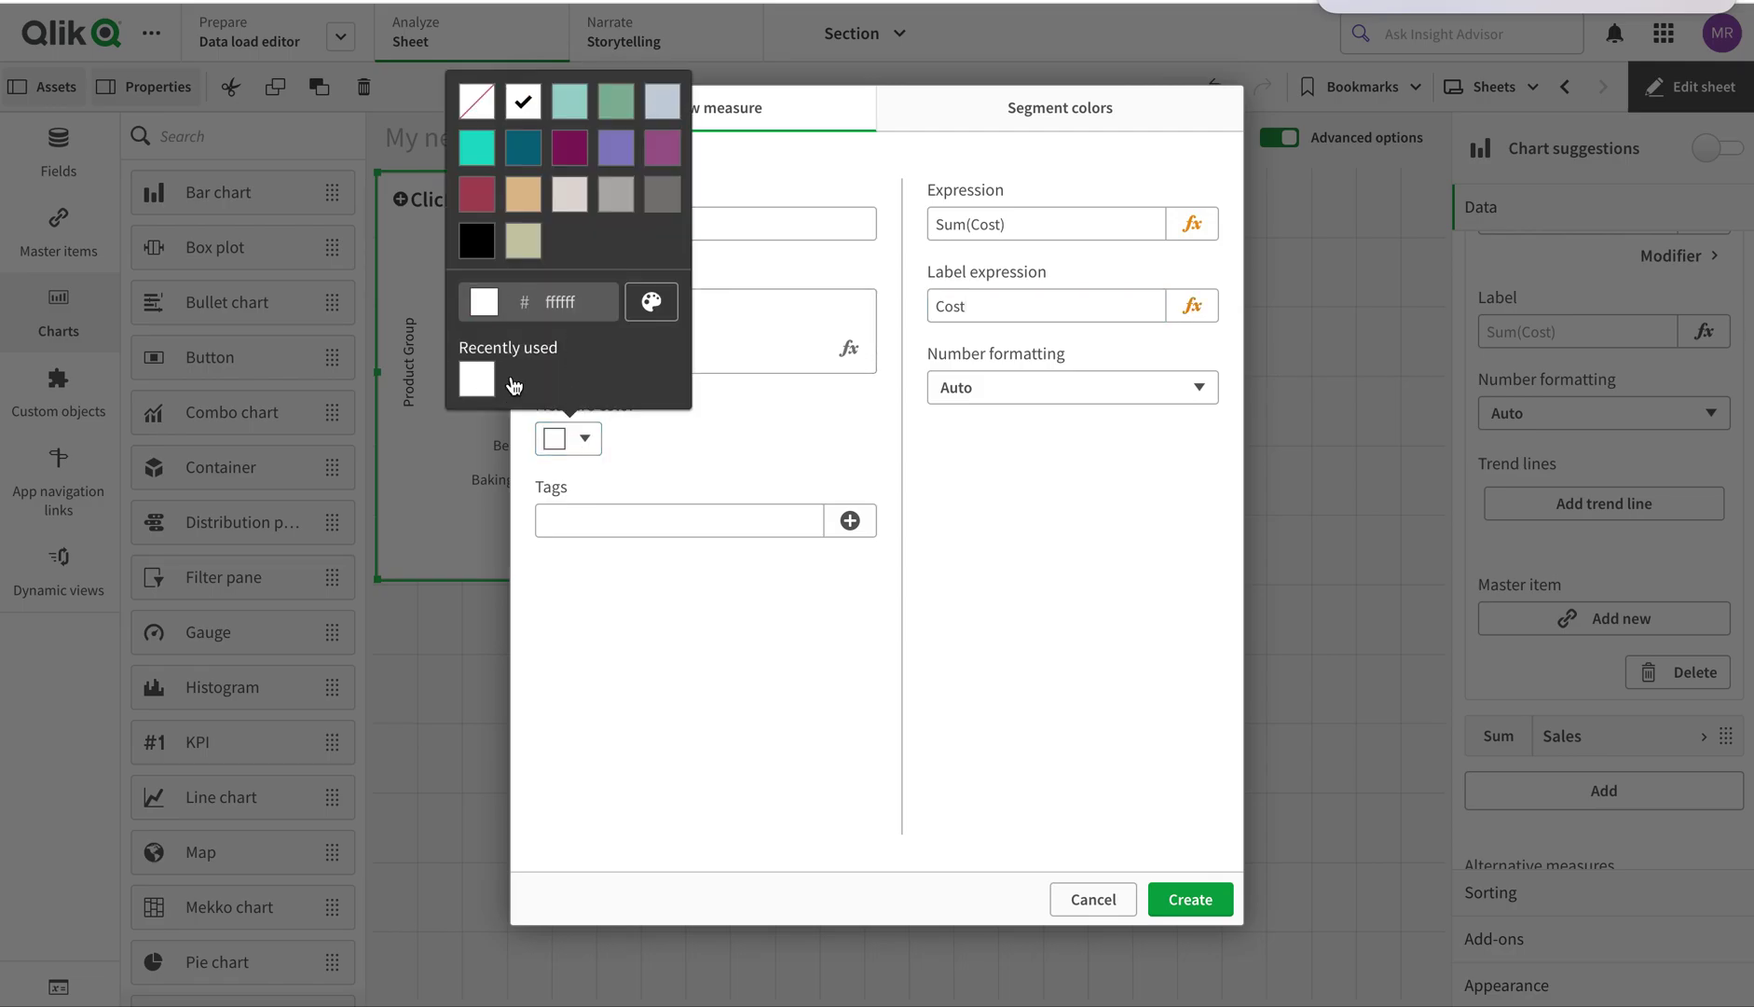
{"action": "left_click", "coordinate": [1165, 895]}
{"action": "left_click", "coordinate": [1176, 897]}
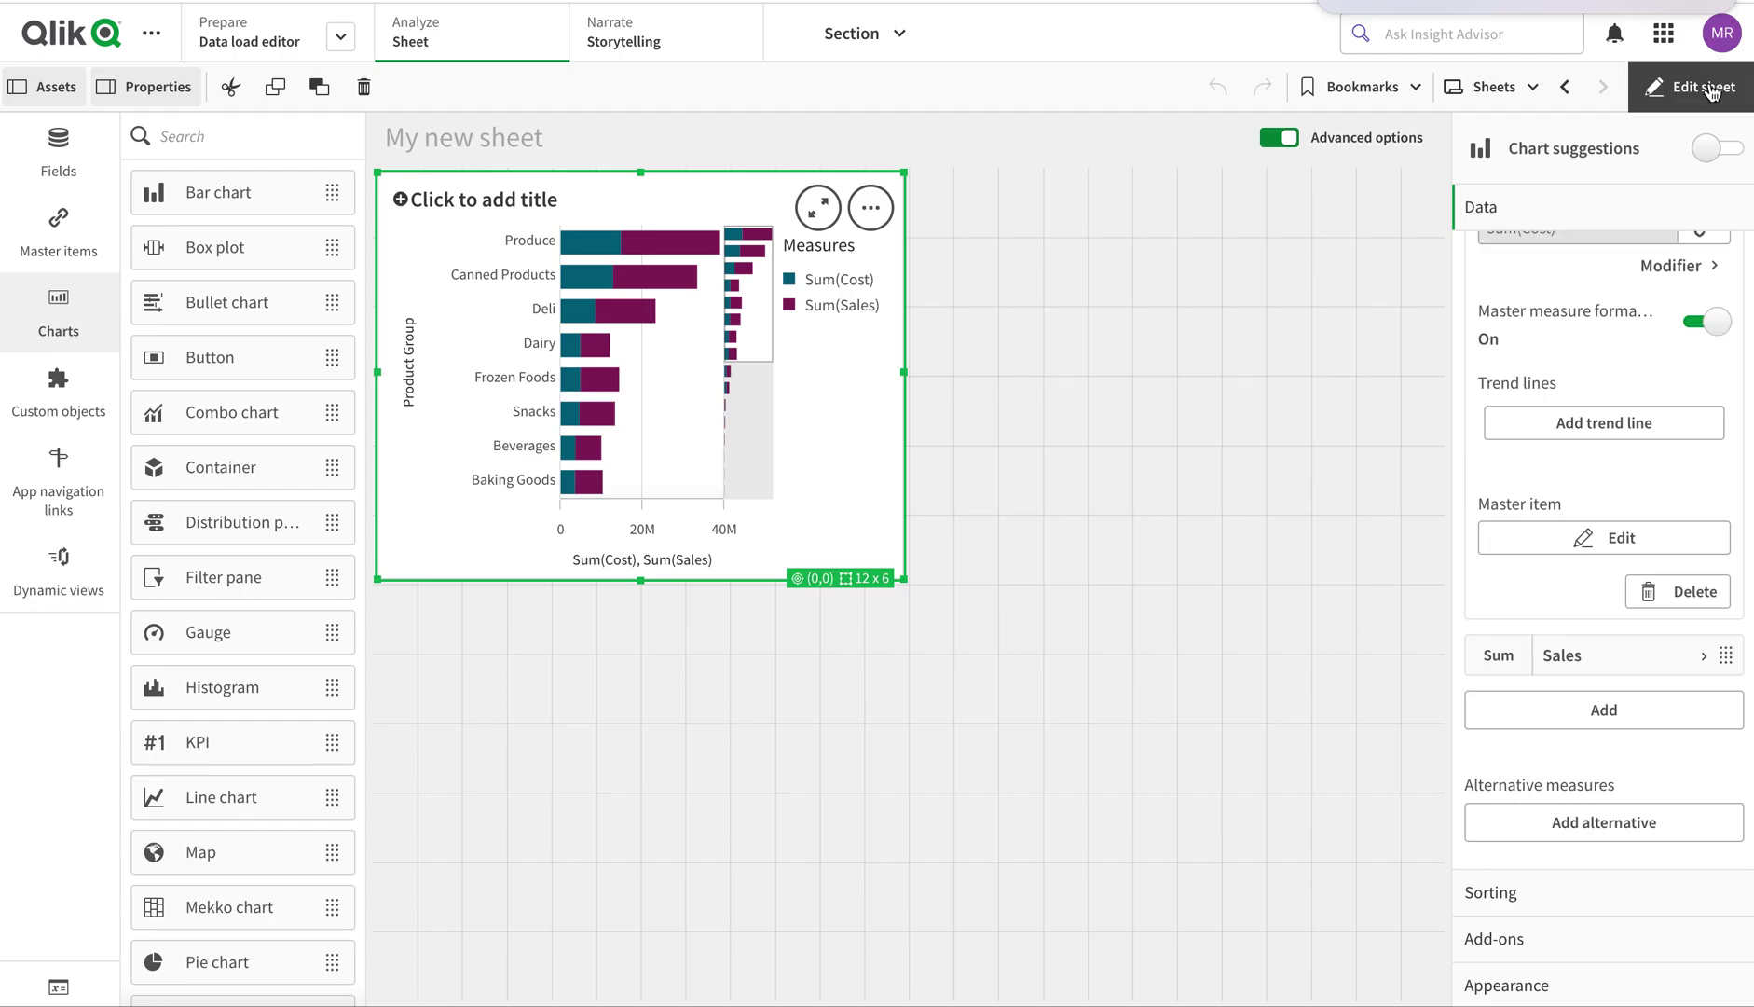
- Exit editing and inspect the Sales bars floating beyond the white Cost offsets
{"action": "left_click", "coordinate": [1706, 88]}
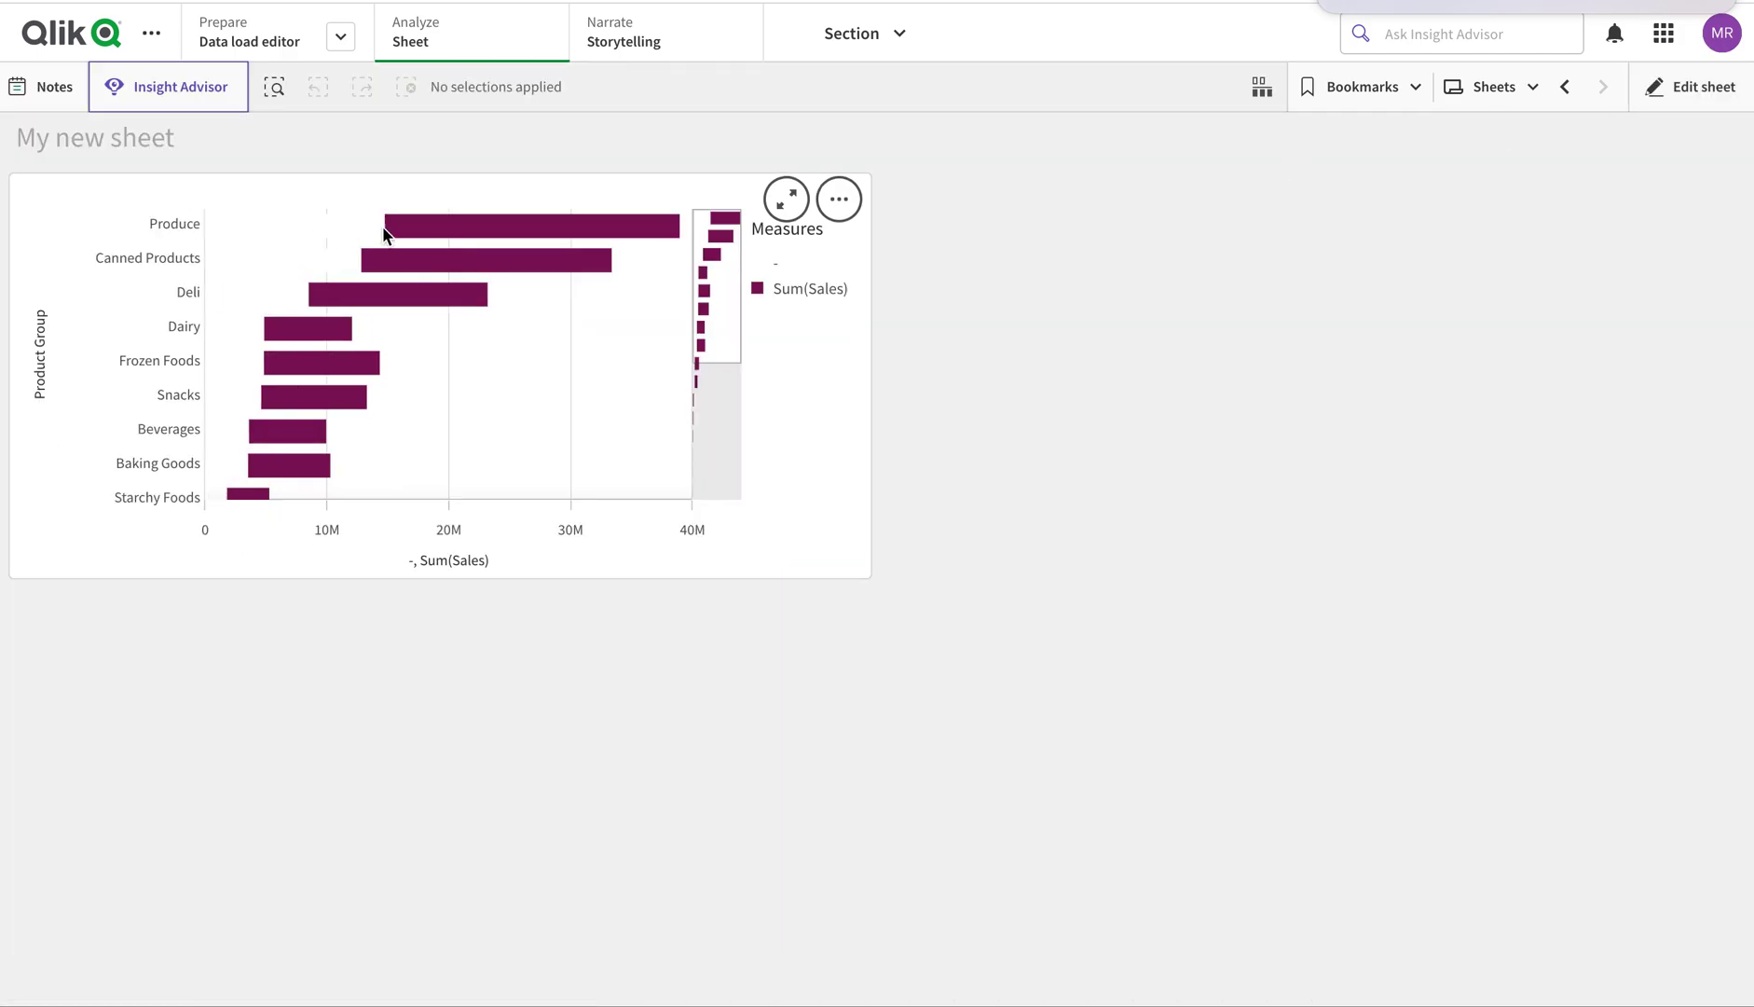
{"action": "mouse_move", "coordinate": [387, 238]}
{"action": "mouse_move", "coordinate": [260, 242]}
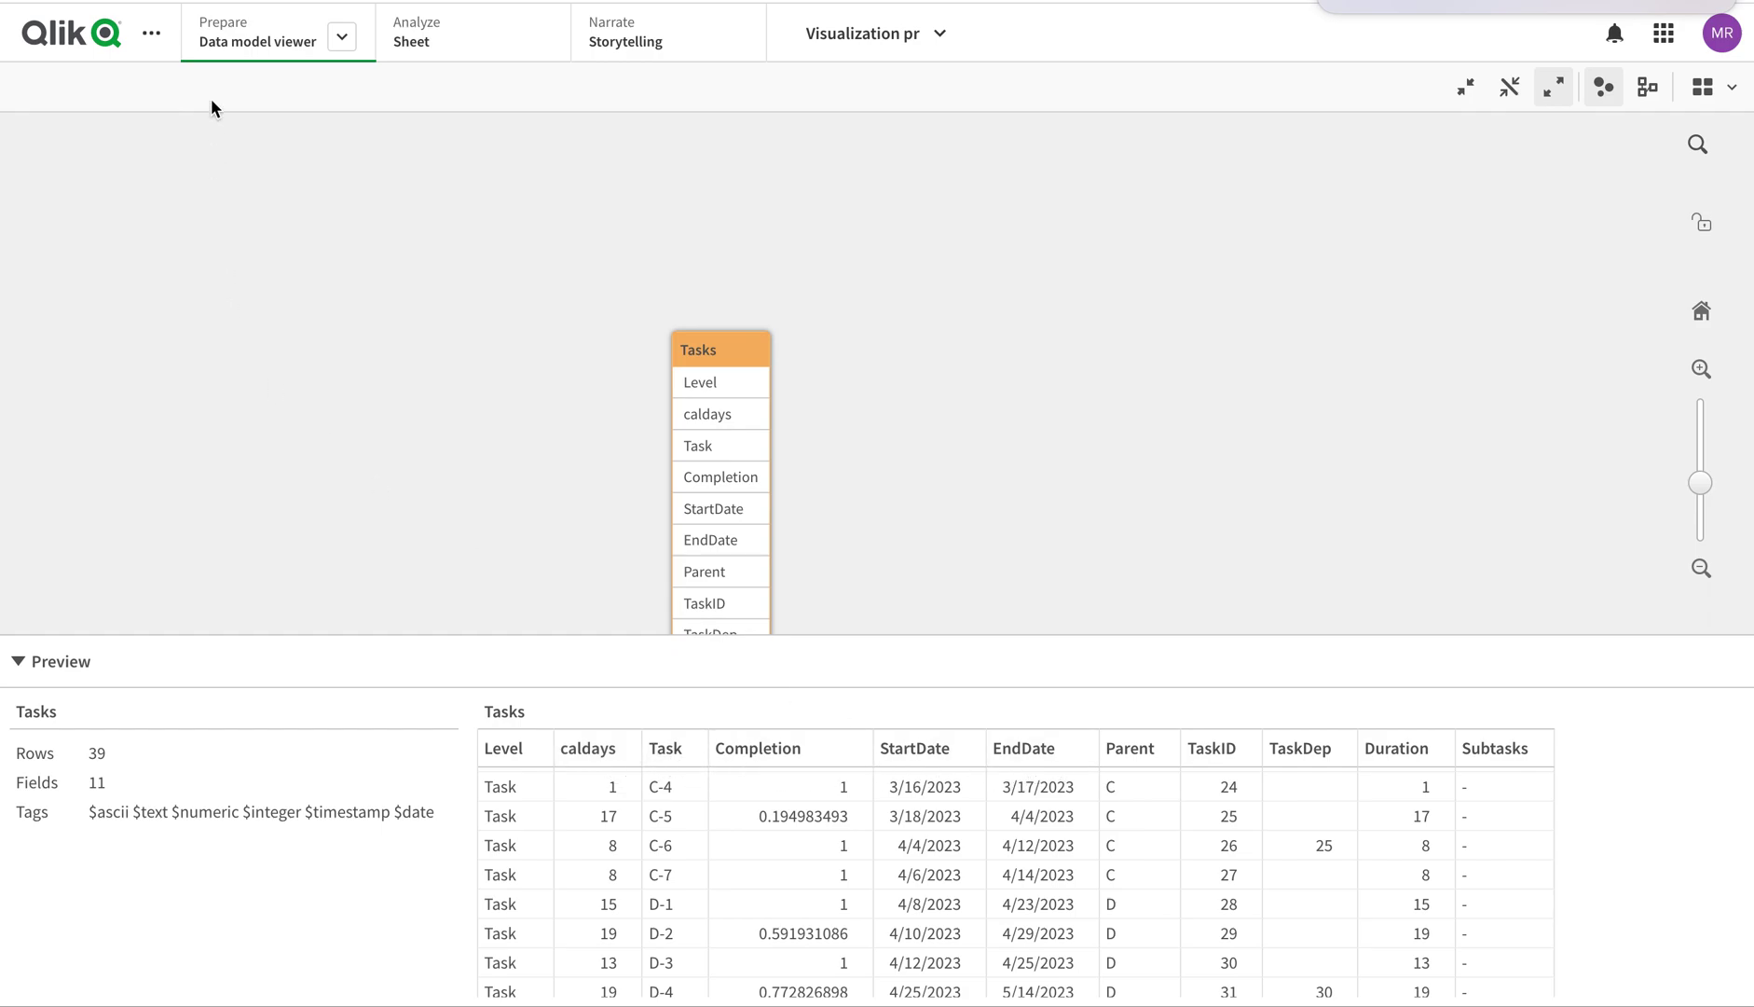
- Open the Data load editor and review the Tasks inline task rows
{"action": "left_click", "coordinate": [340, 41]}
{"action": "left_click", "coordinate": [258, 140]}
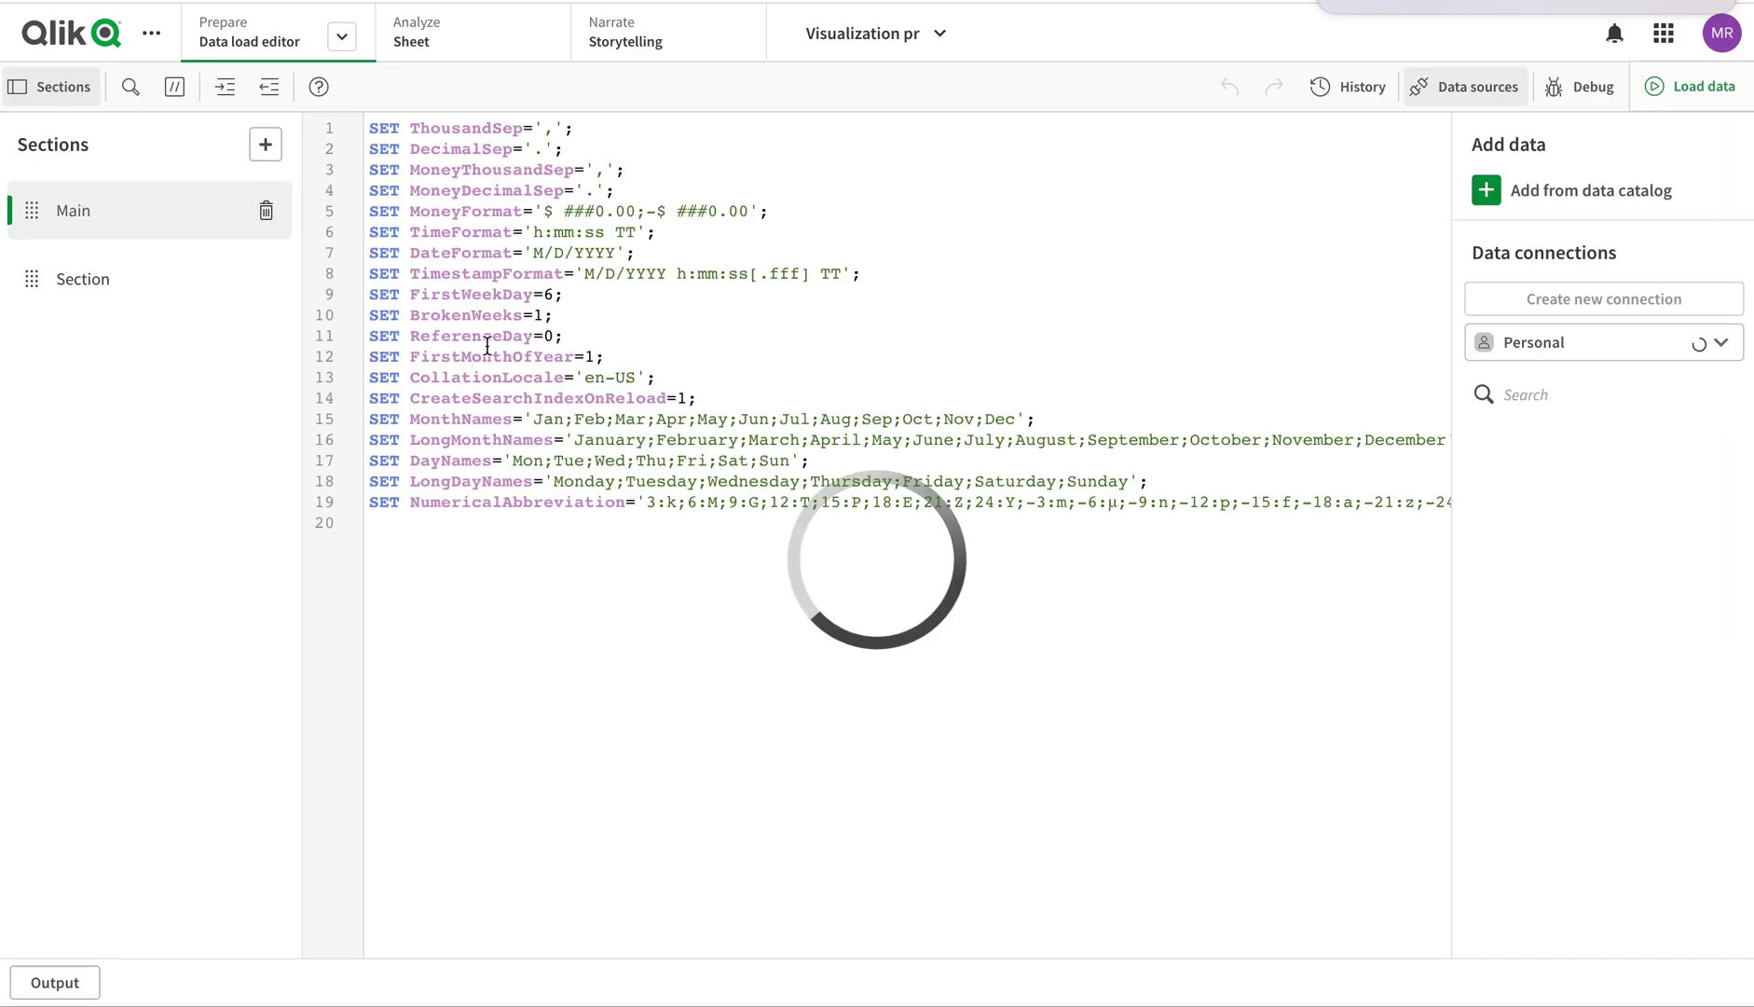
{"action": "left_click", "coordinate": [80, 277]}
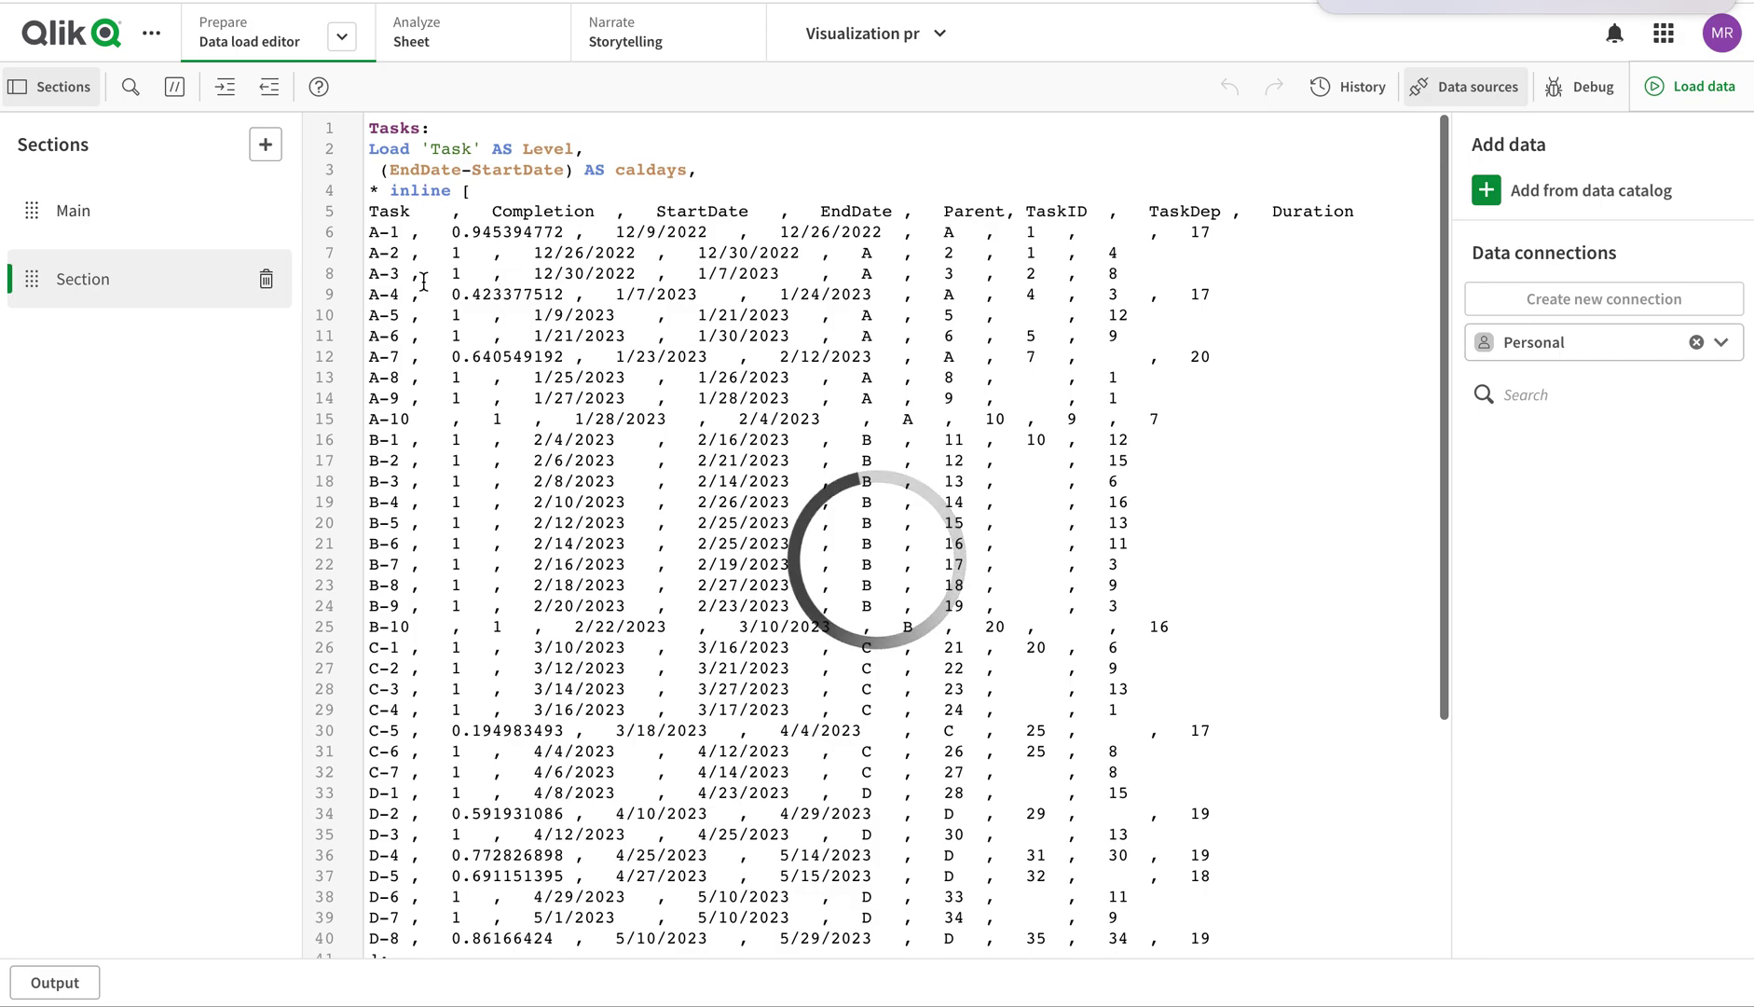
{"action": "left_click_drag", "start_coordinate": [374, 238], "coordinate": [403, 382]}
{"action": "left_click", "coordinate": [392, 425]}
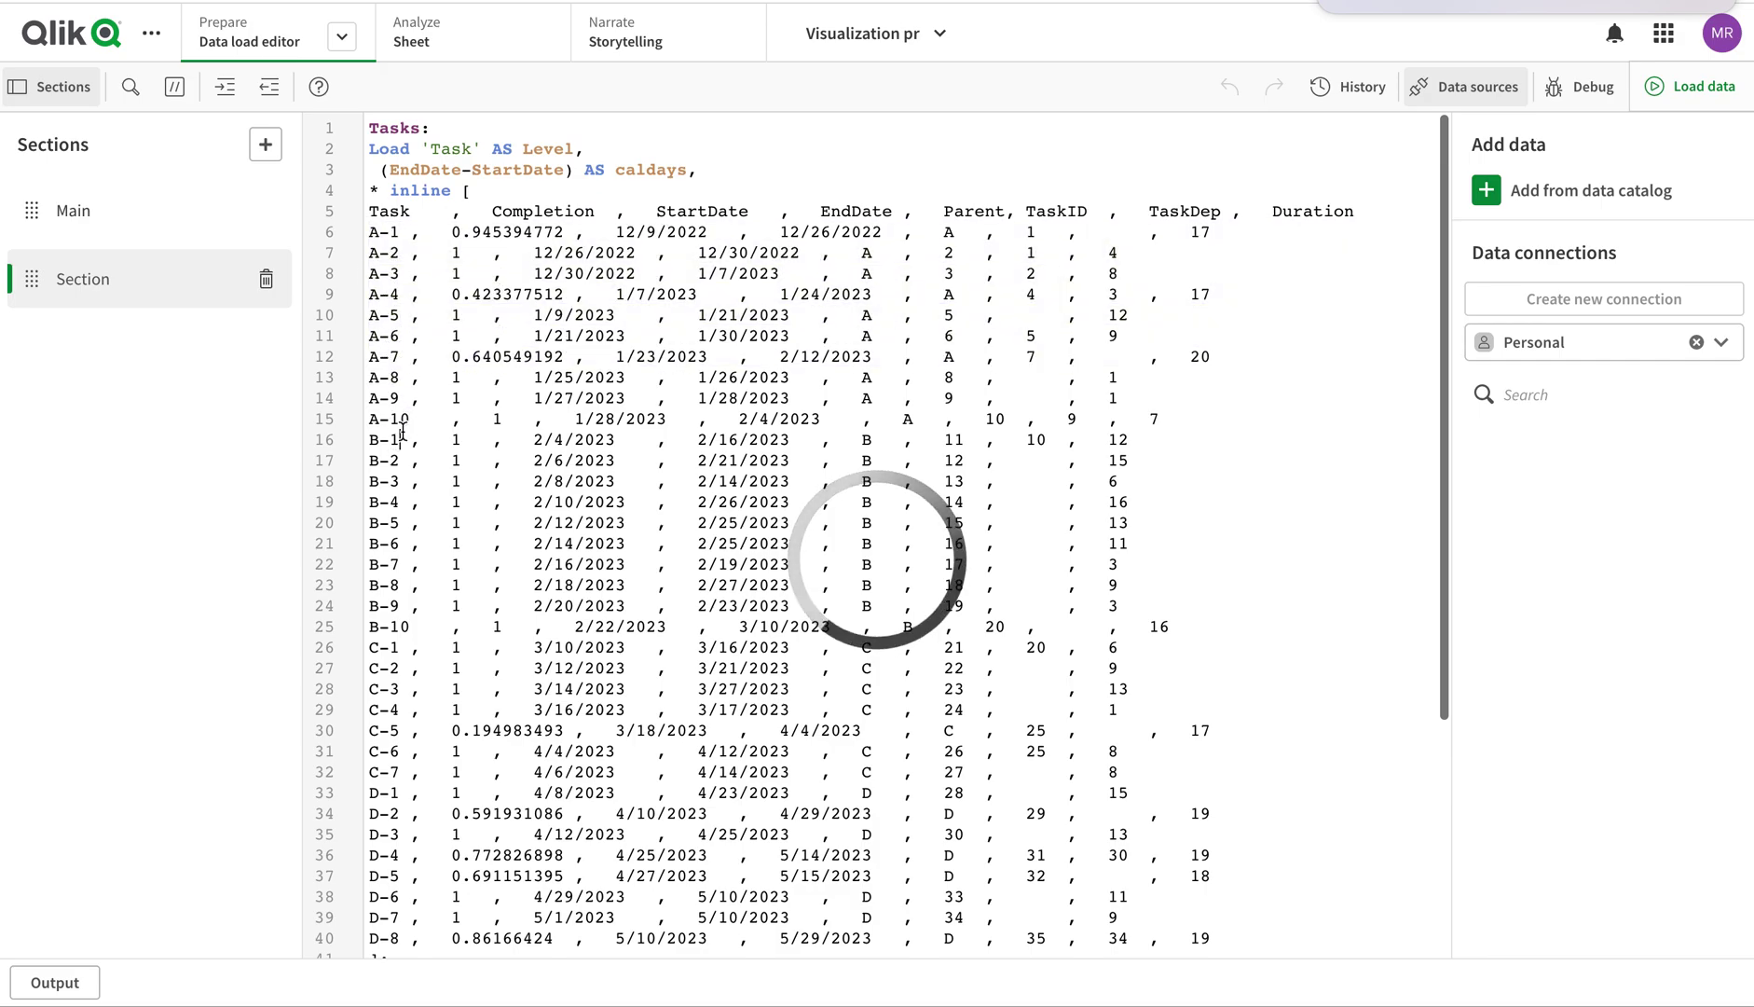
- Review the Concatenate block that rolls tasks up into parent phases
{"action": "scroll", "coordinate": [396, 463], "scroll_direction": "down", "scroll_amount": 4}
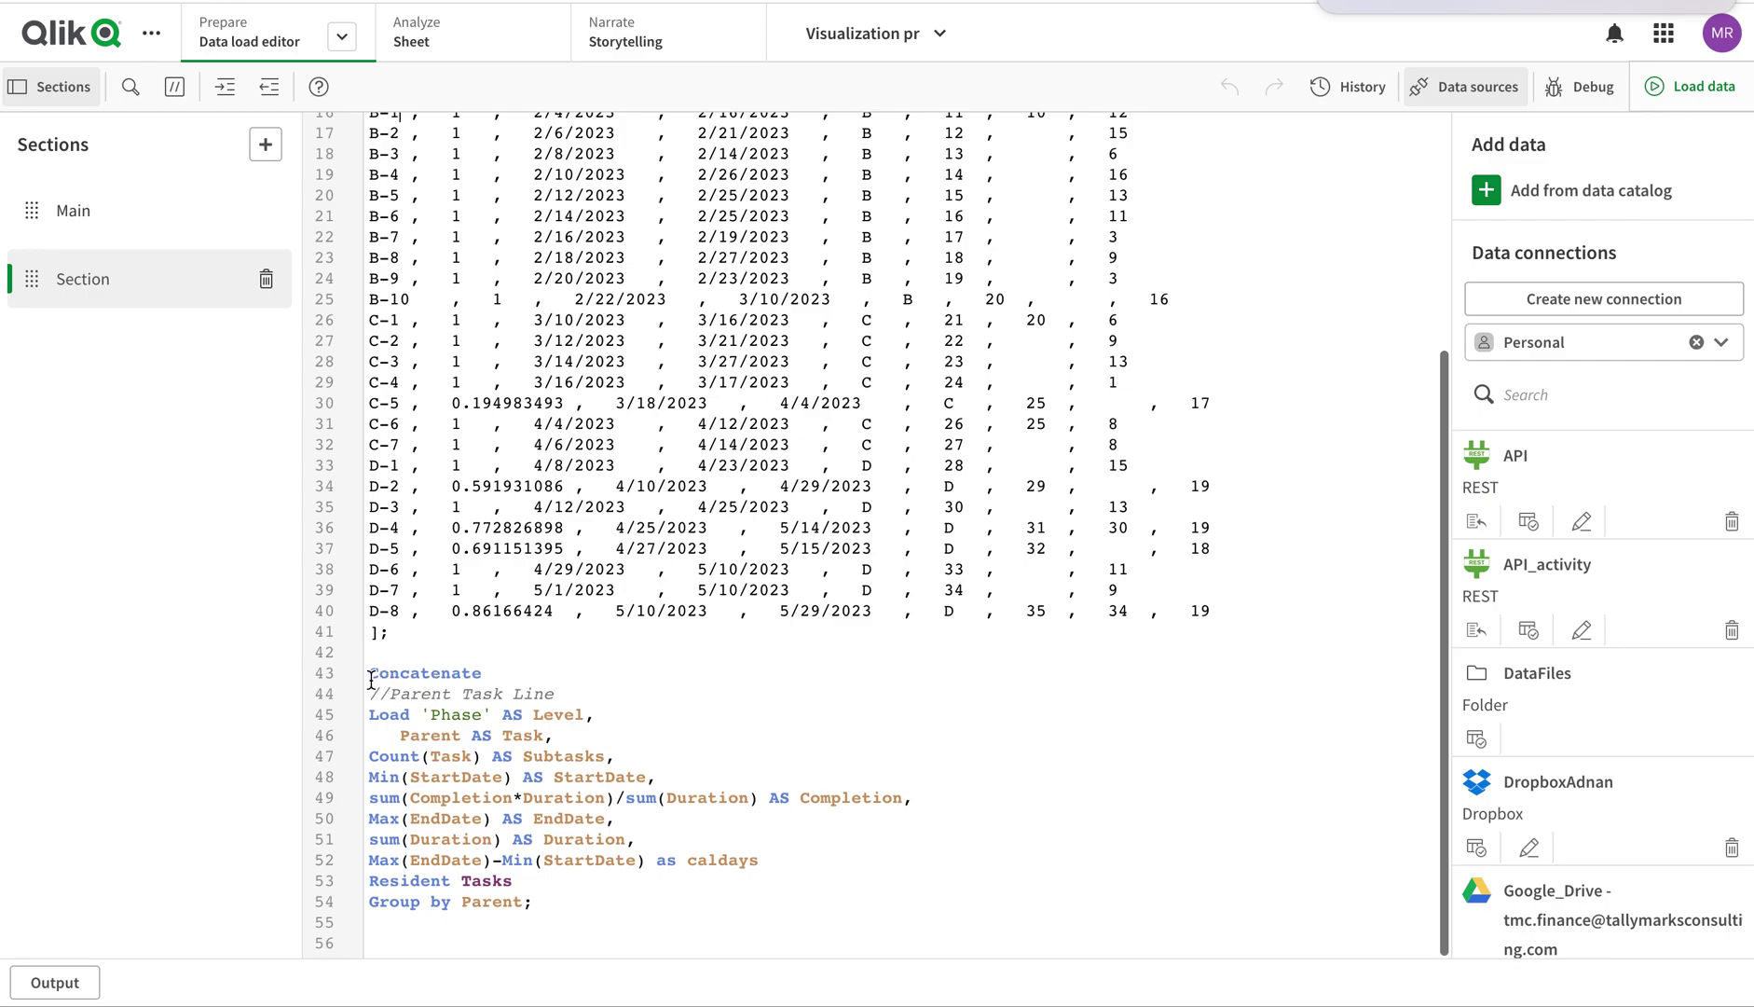
{"action": "left_click_drag", "start_coordinate": [366, 714], "coordinate": [543, 900]}
{"action": "left_click", "coordinate": [482, 836]}
{"action": "scroll", "coordinate": [563, 510], "scroll_direction": "up", "scroll_amount": 5}
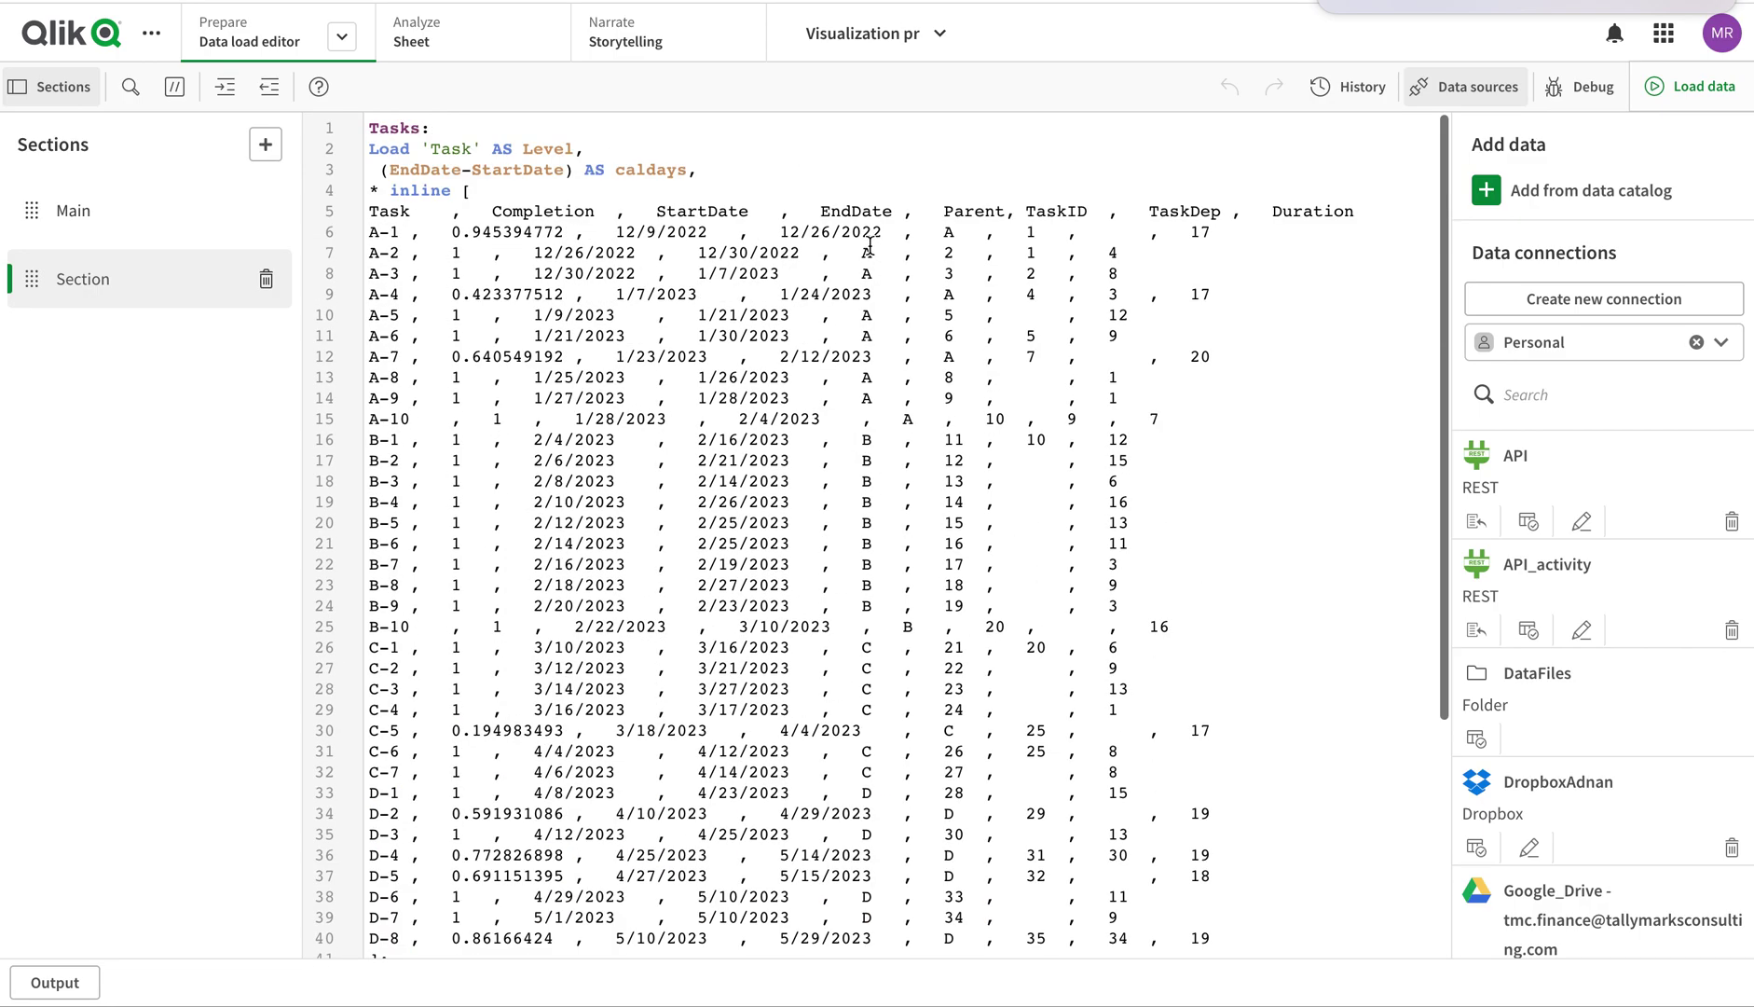
{"action": "scroll", "coordinate": [952, 434], "scroll_direction": "down", "scroll_amount": 5}
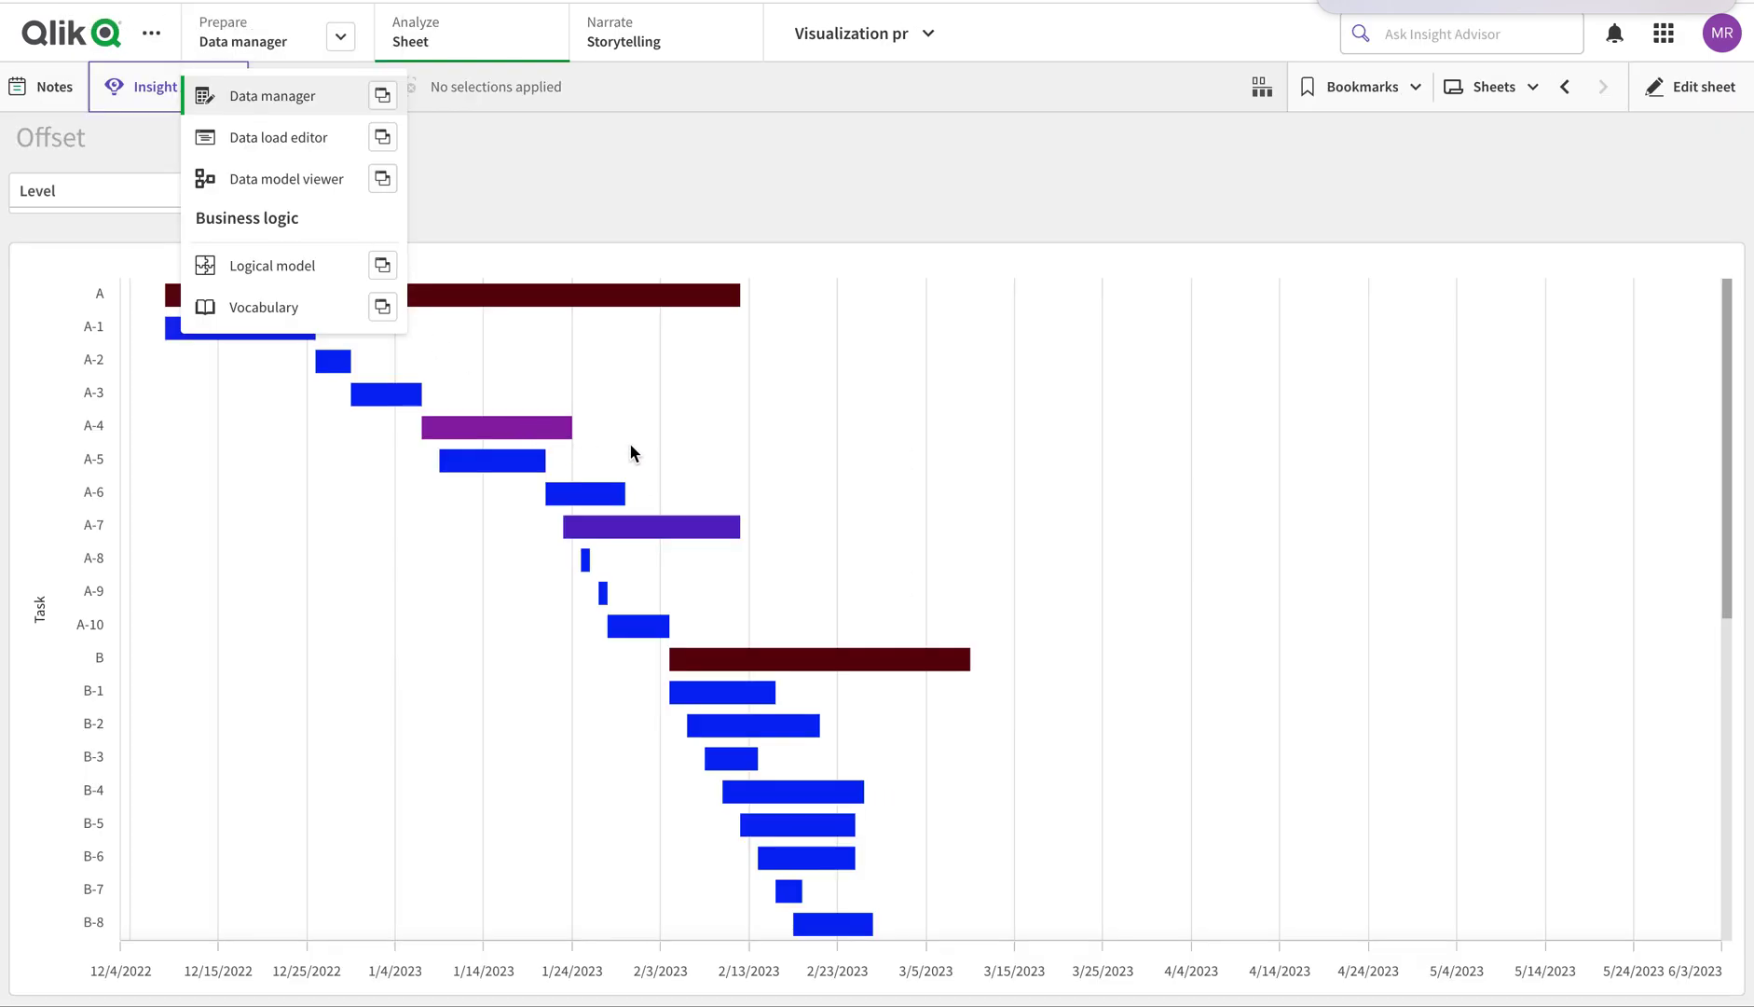
- Put the Offset sheet into editing with advanced options on and select the Gantt chart
{"action": "left_click", "coordinate": [630, 454]}
{"action": "left_click", "coordinate": [1690, 88]}
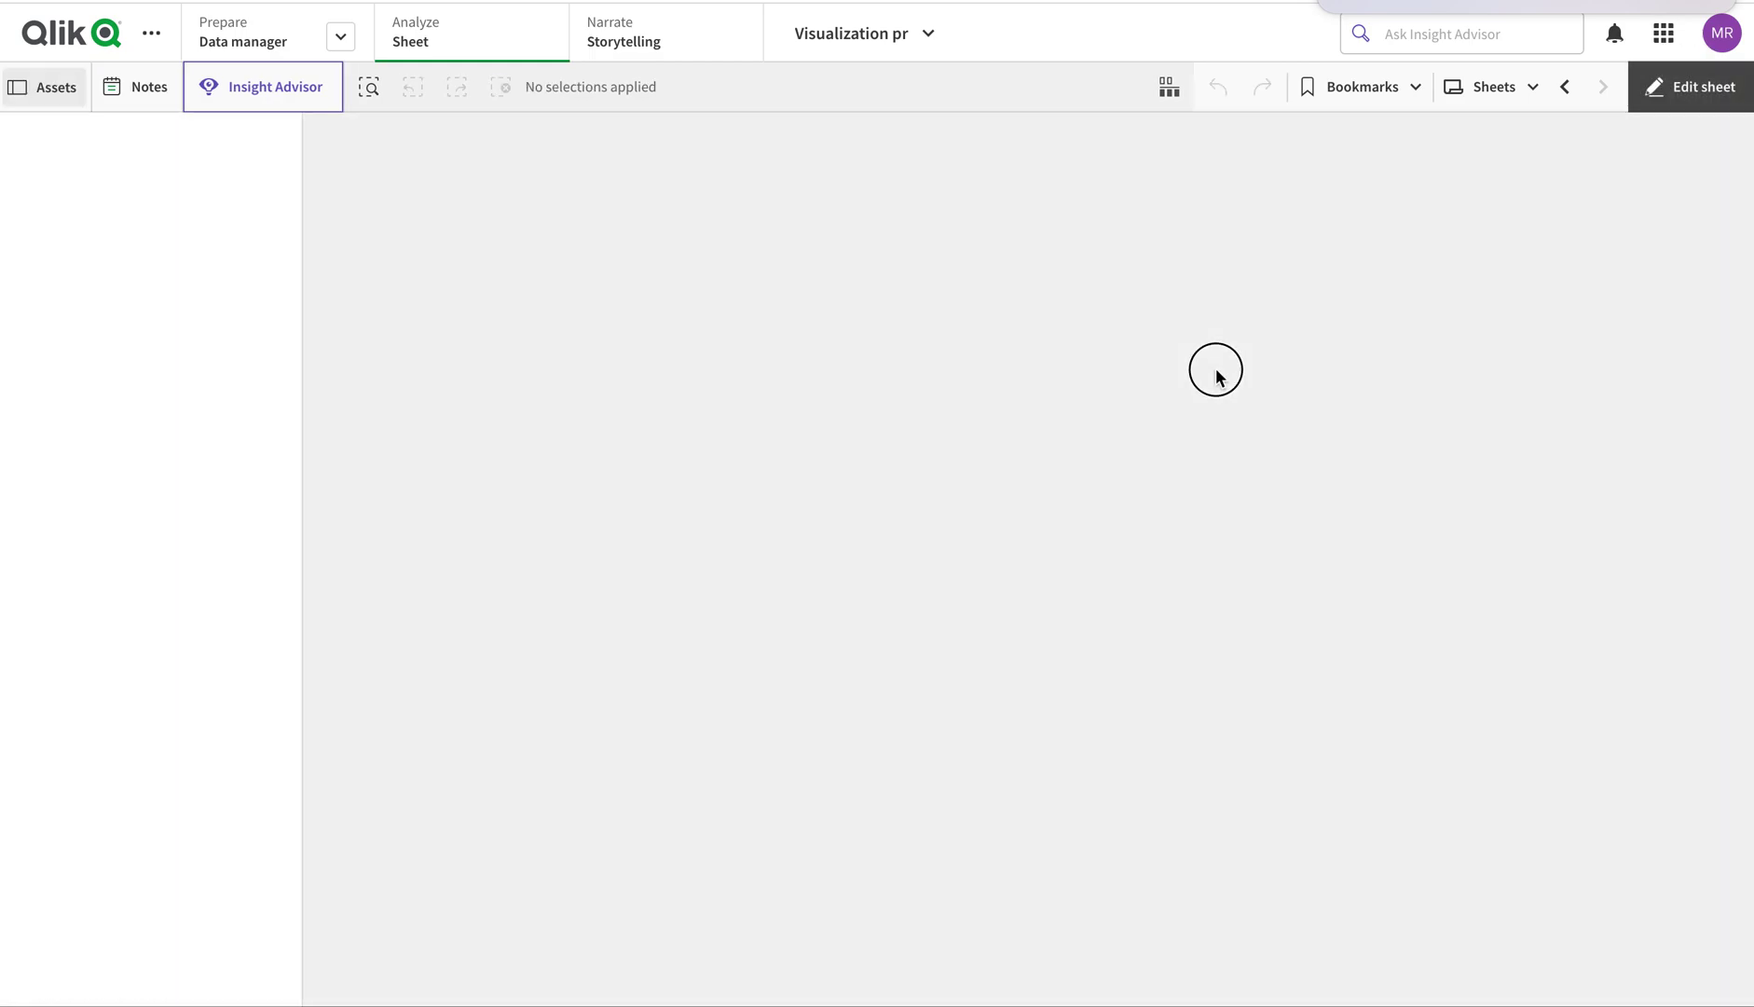
{"action": "left_click", "coordinate": [1217, 371]}
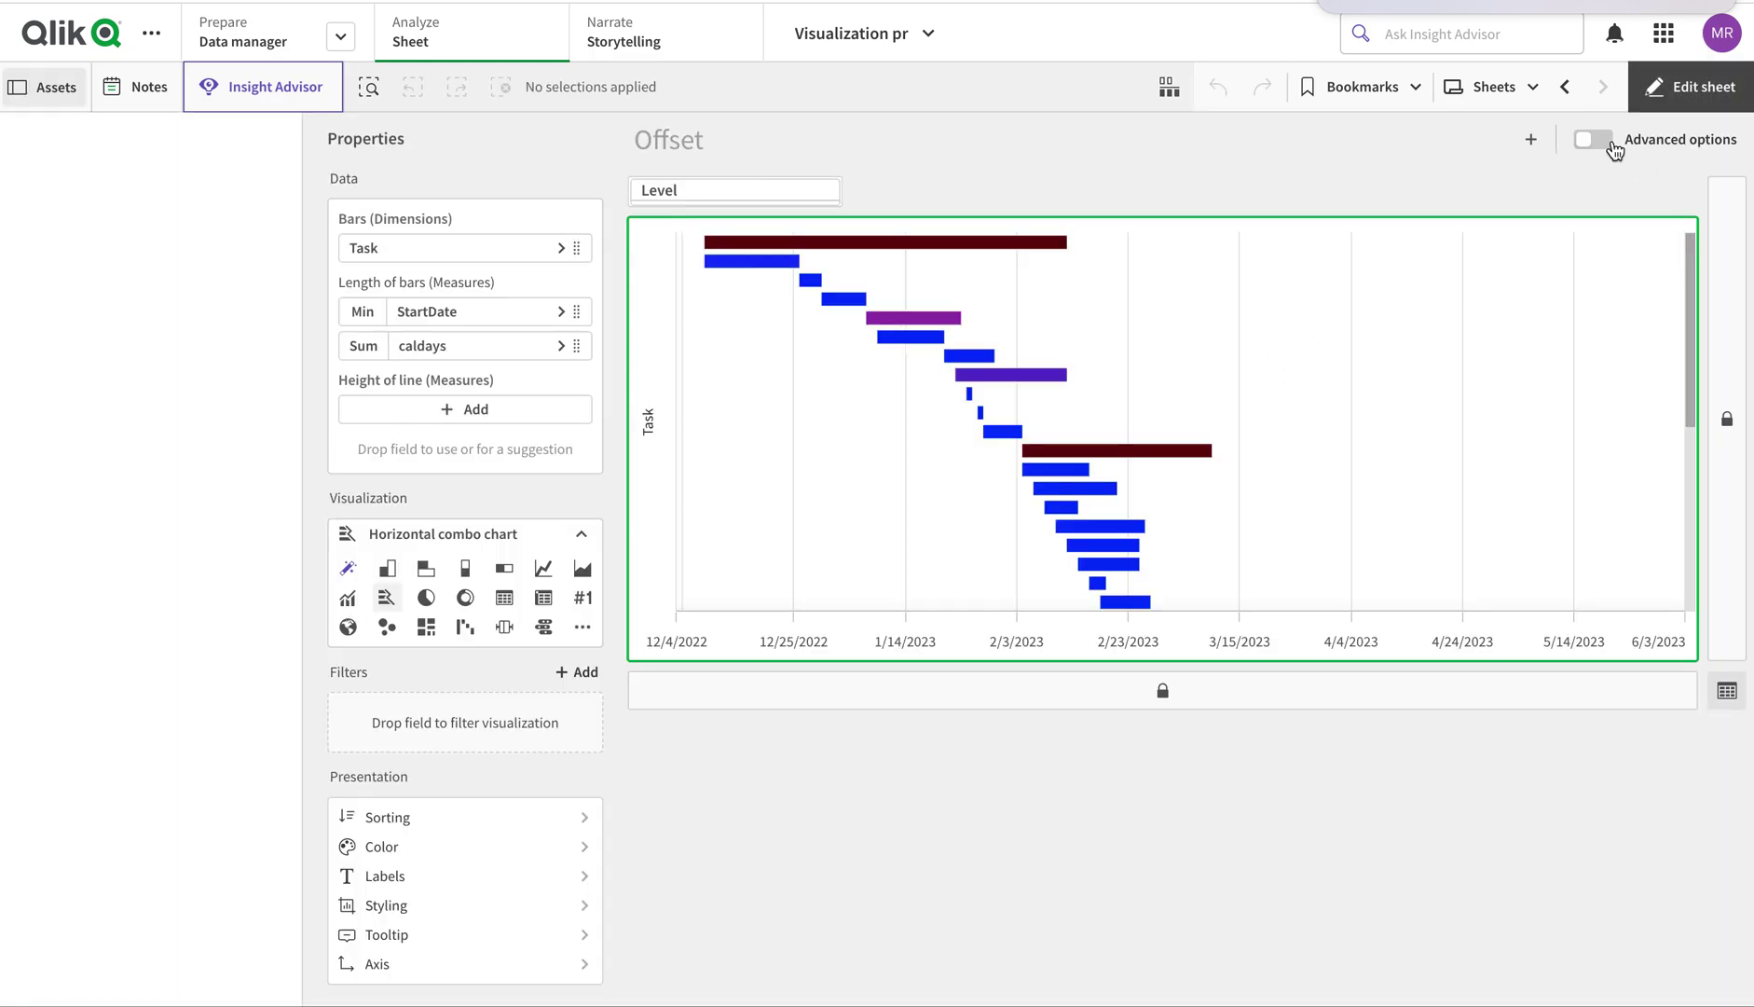
{"action": "left_click", "coordinate": [1610, 139]}
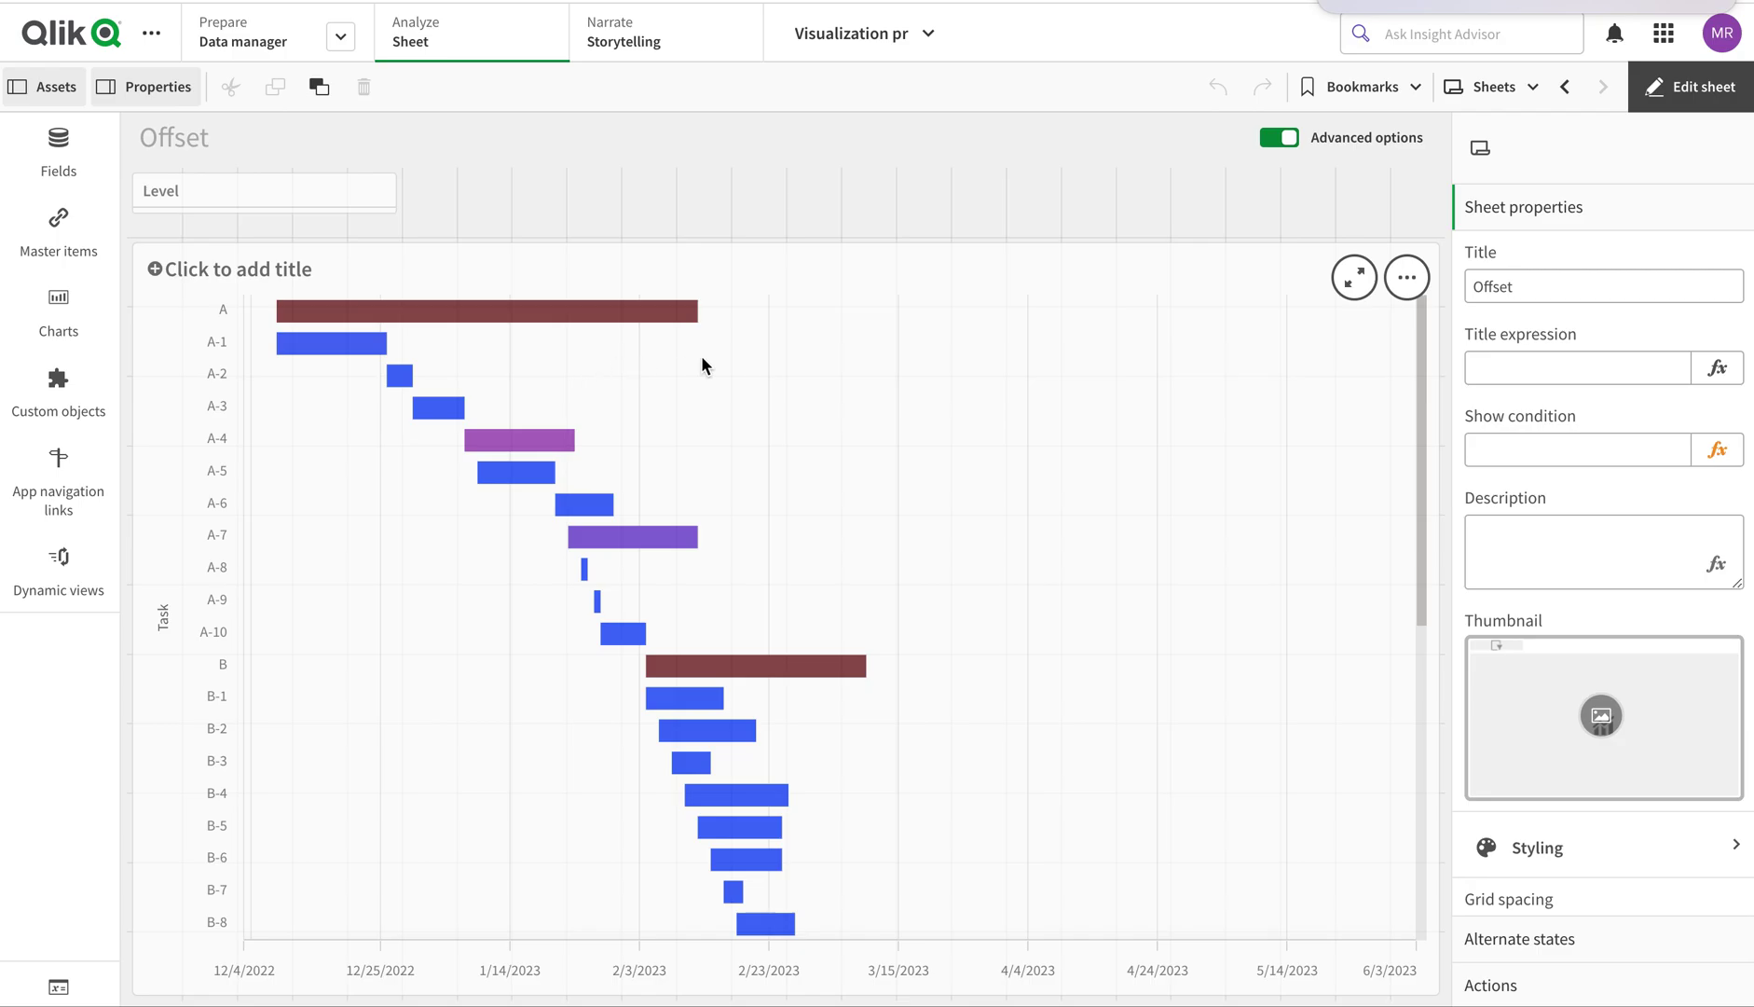
{"action": "left_click", "coordinate": [1137, 359]}
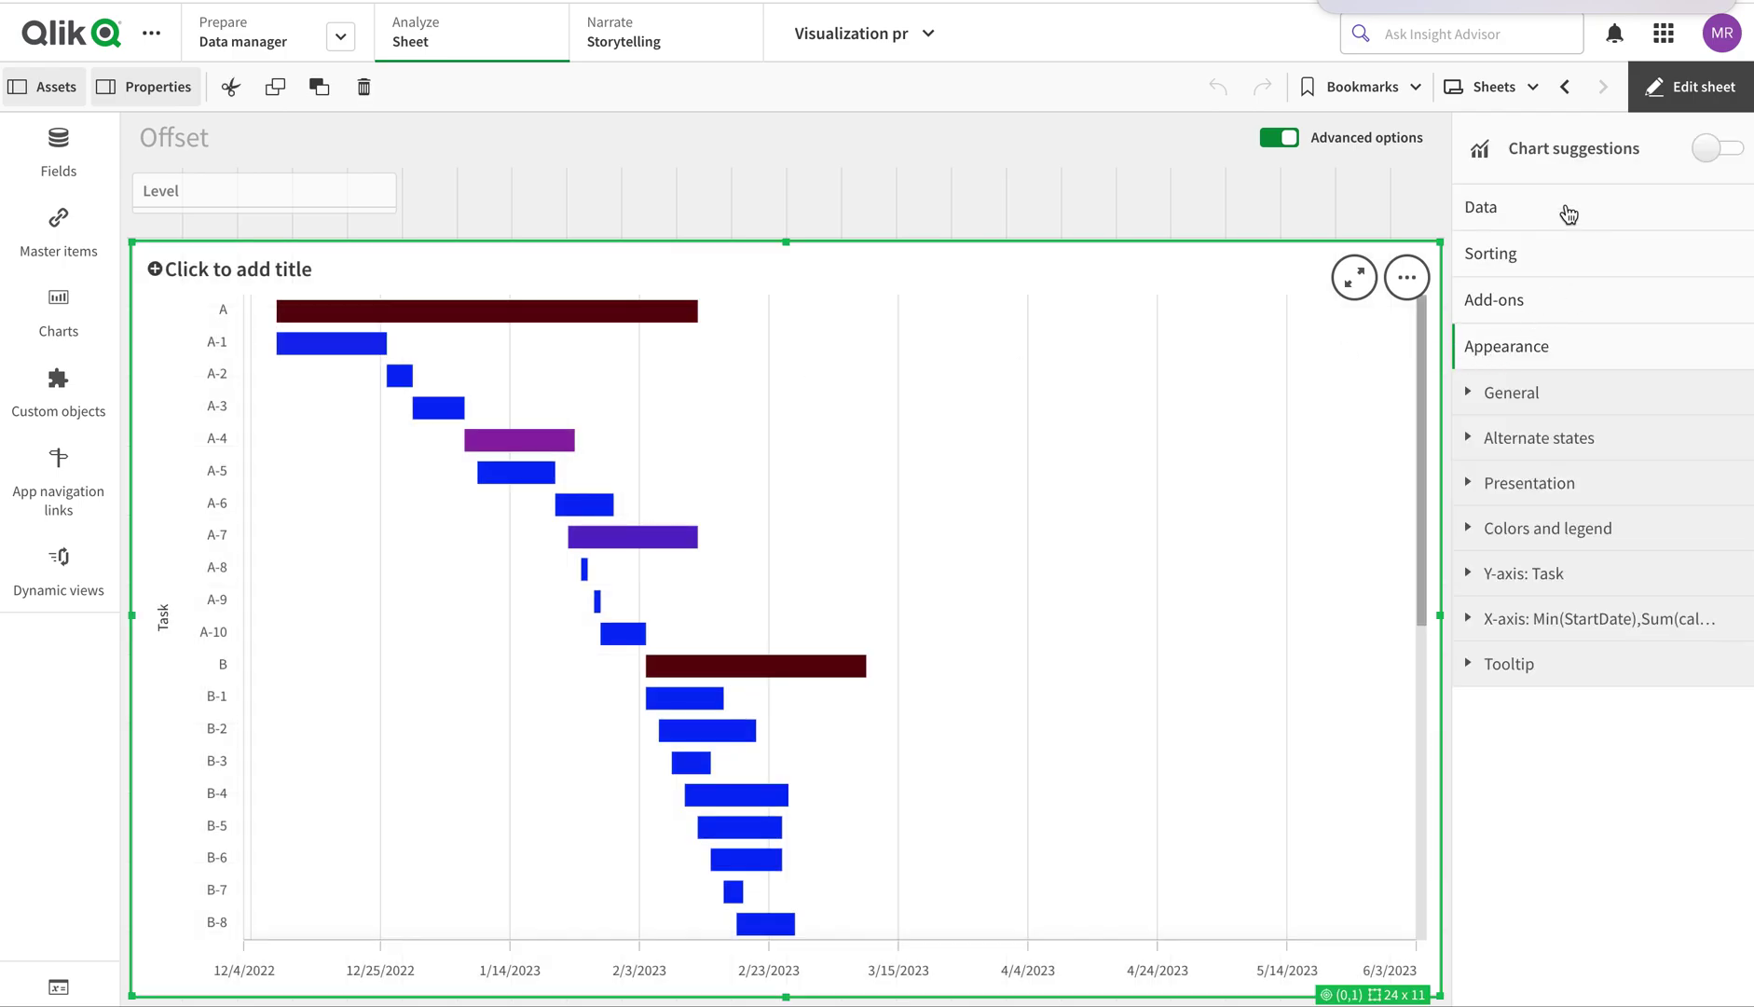
- Expand the Task dimension and the Min StartDate measure in the chart's data settings
{"action": "left_click", "coordinate": [1569, 214]}
{"action": "left_click", "coordinate": [1575, 320]}
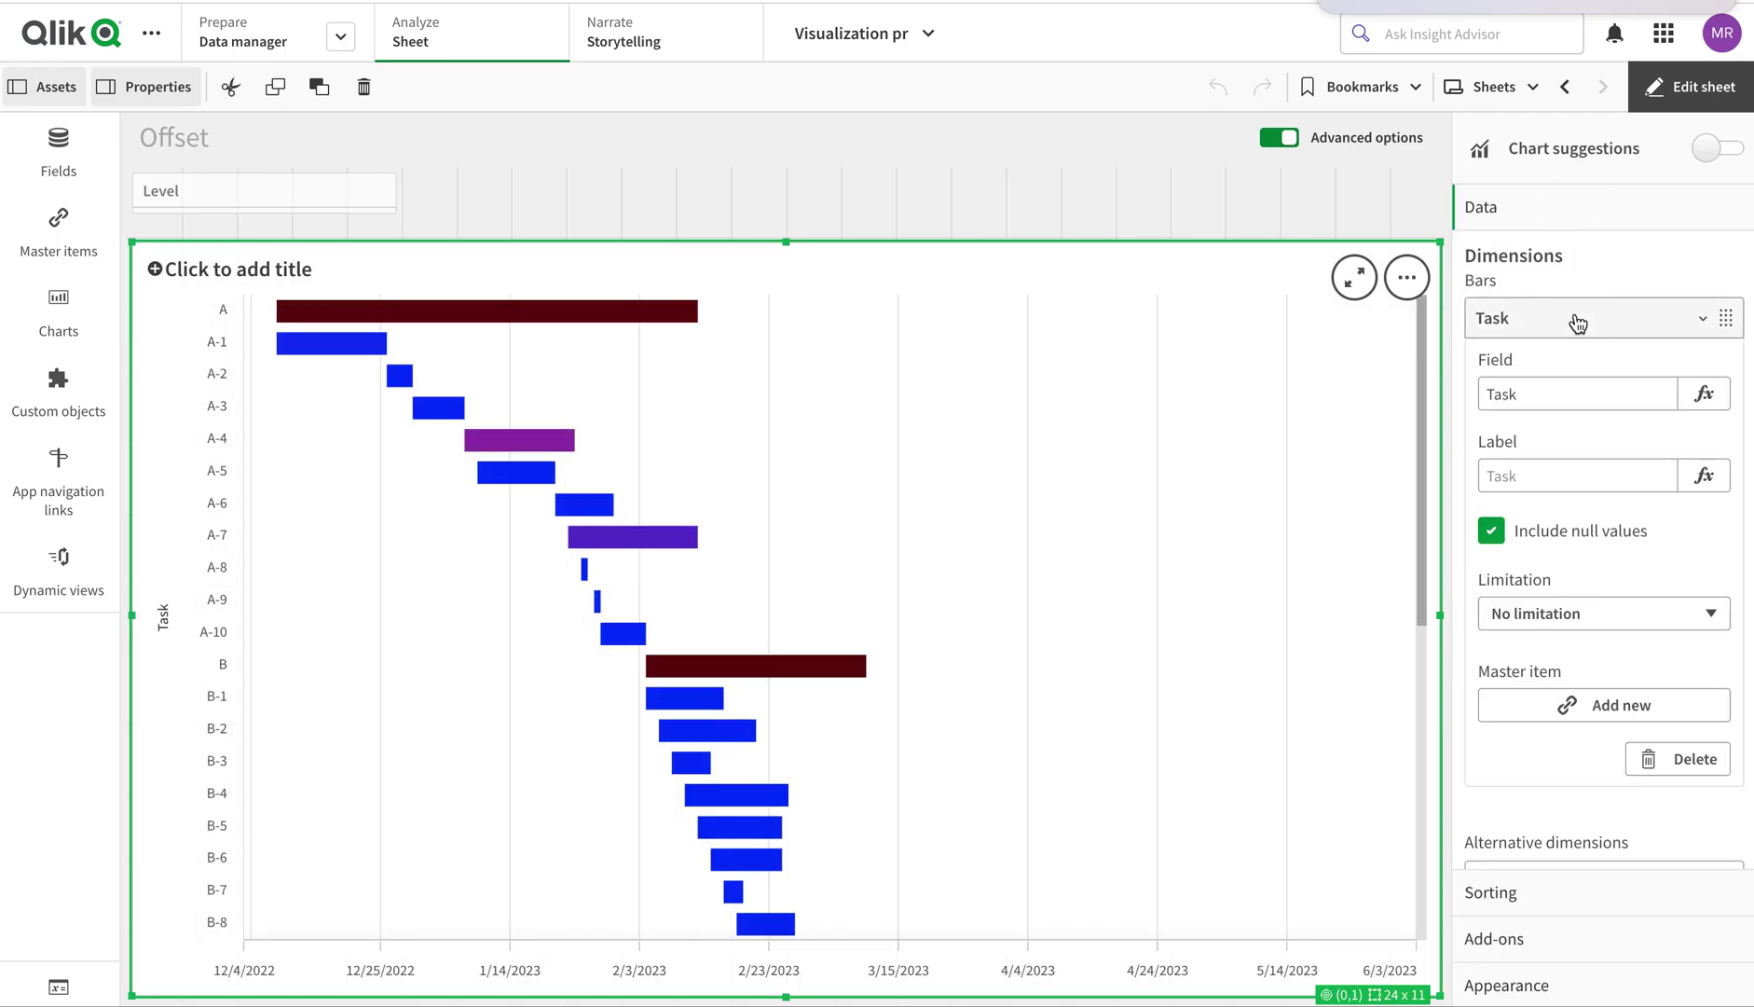
{"action": "scroll", "coordinate": [1600, 598], "scroll_direction": "down", "scroll_amount": 3}
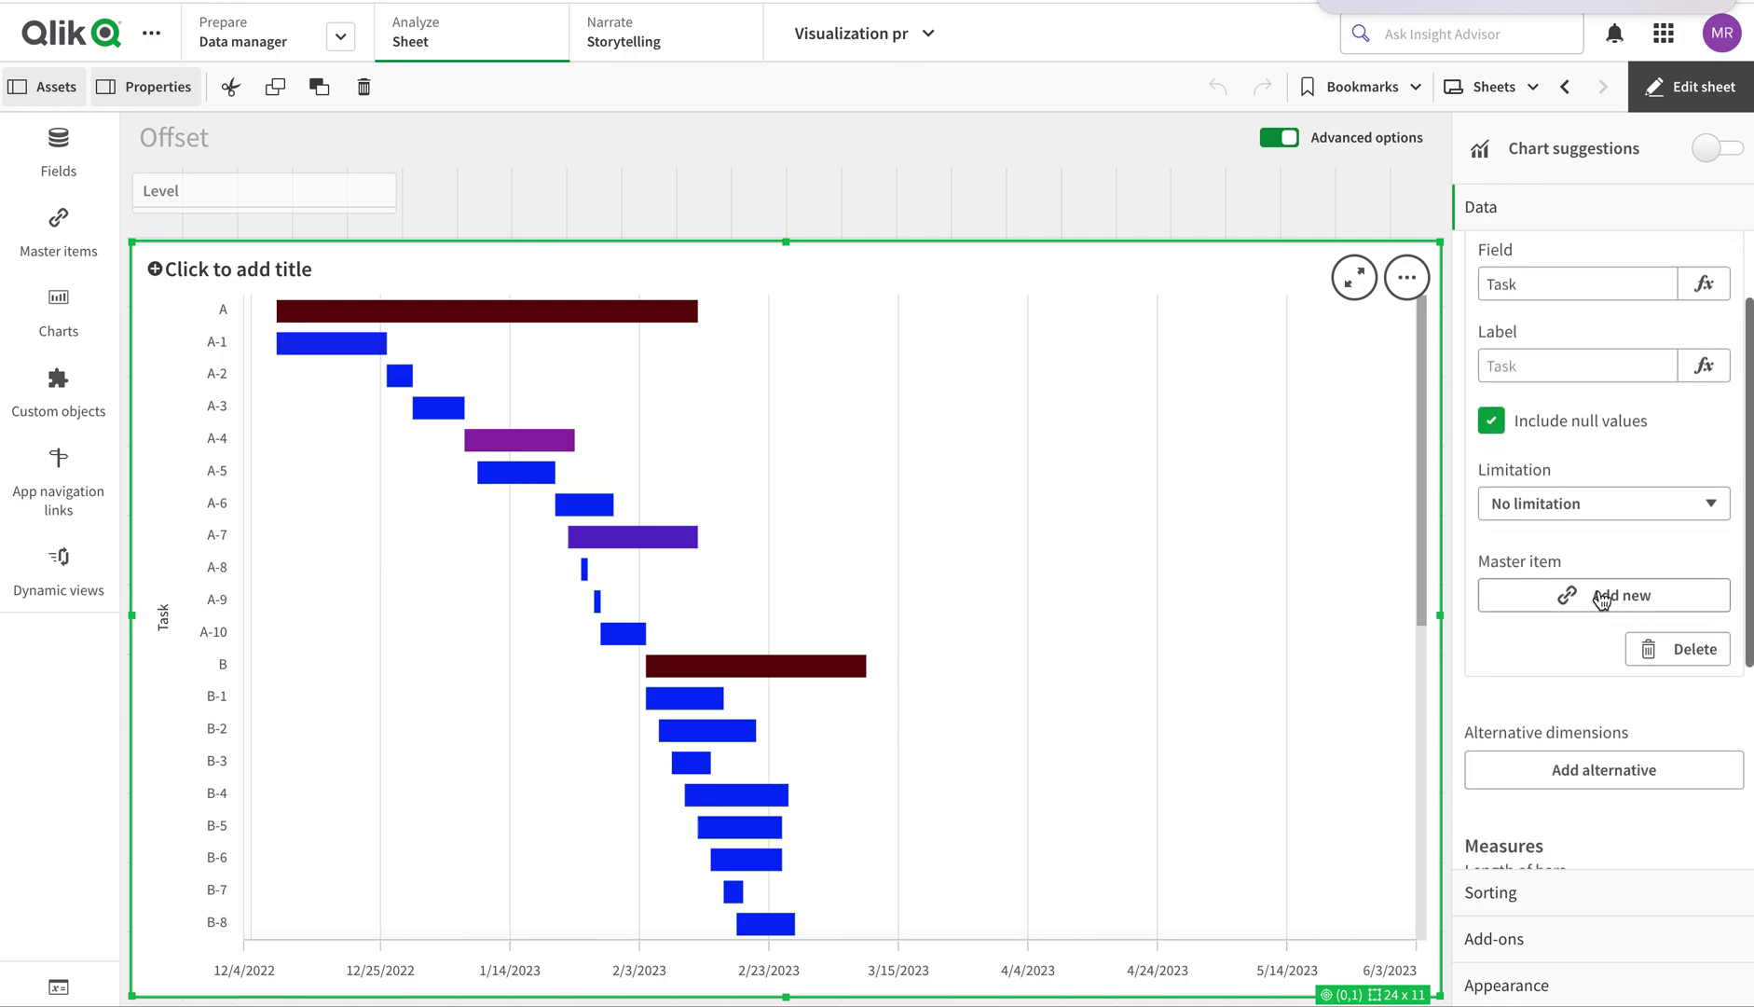
{"action": "left_click", "coordinate": [1555, 737]}
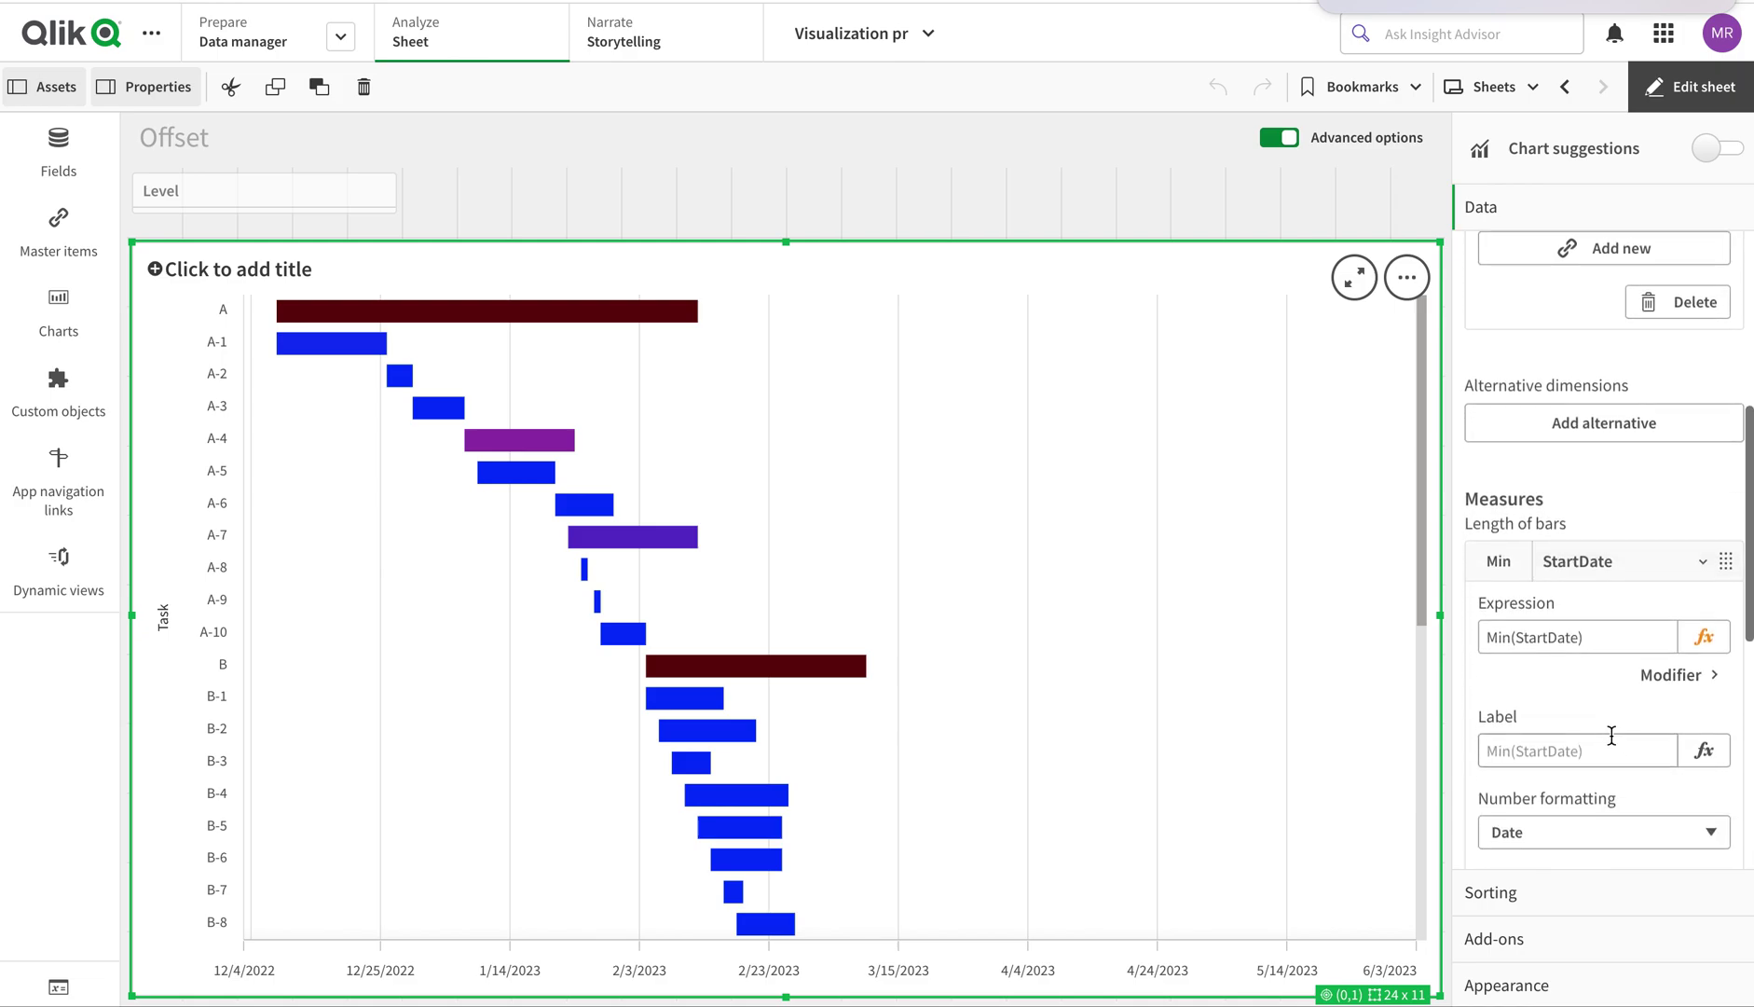
{"action": "scroll", "coordinate": [1648, 714], "scroll_direction": "down", "scroll_amount": 3}
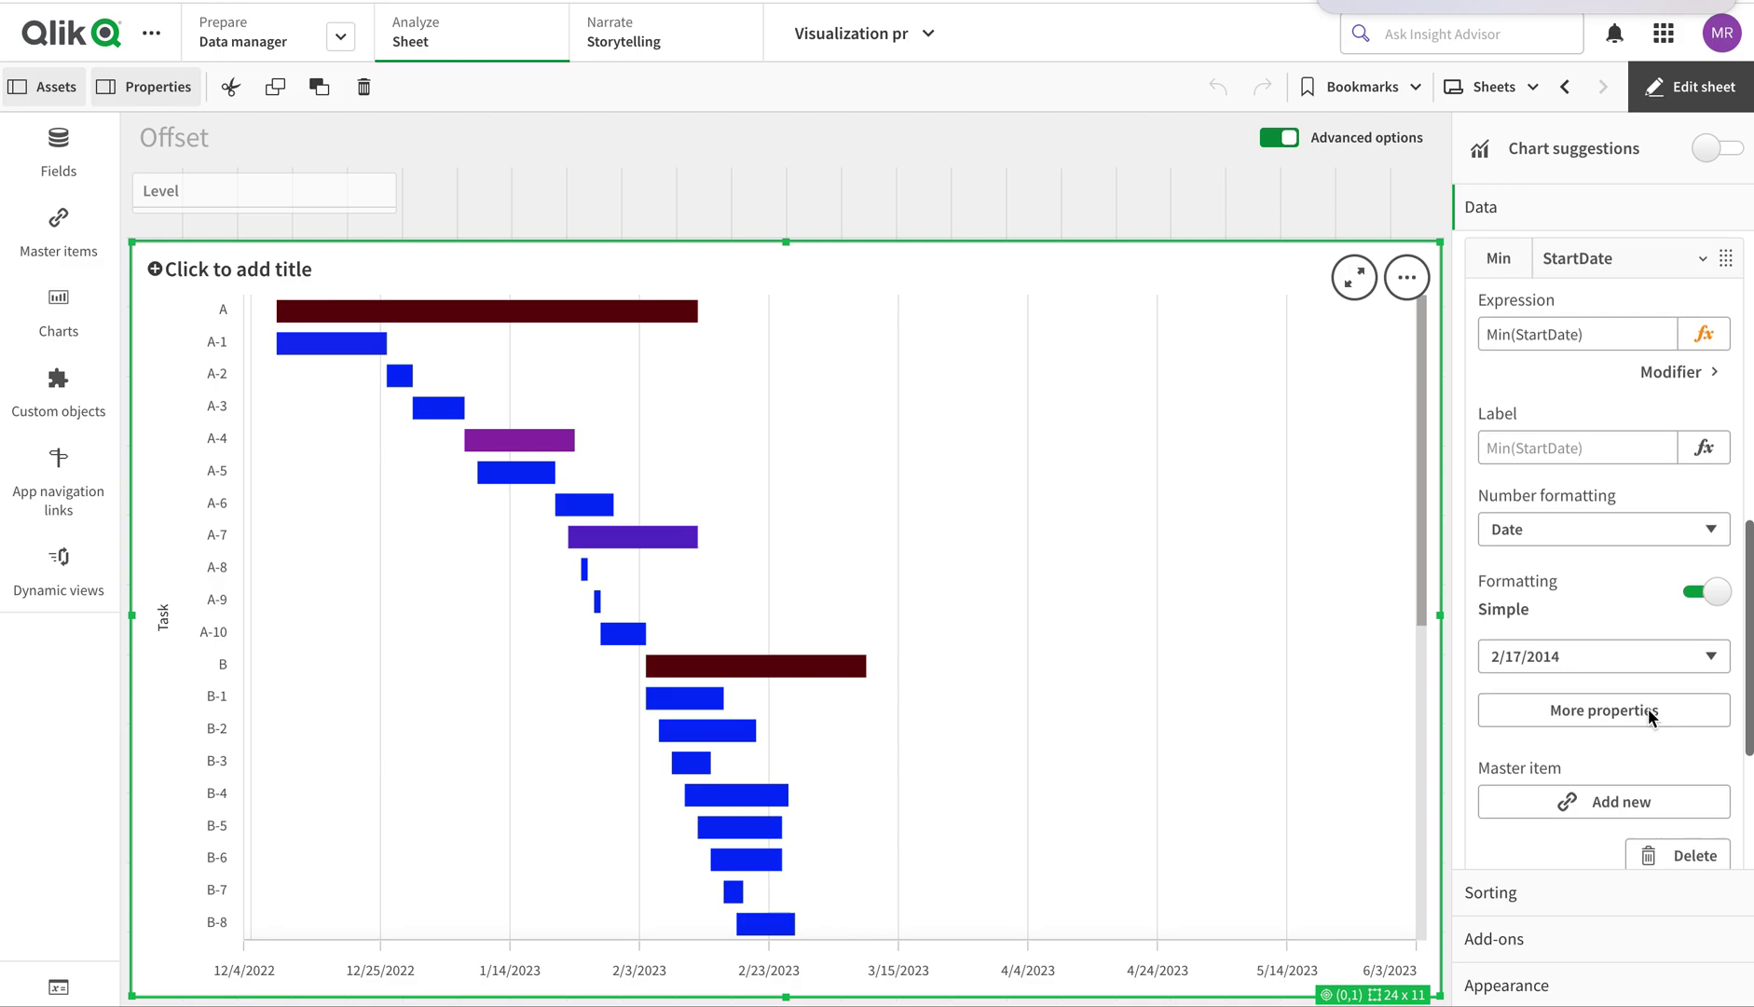
{"action": "left_click", "coordinate": [1650, 716]}
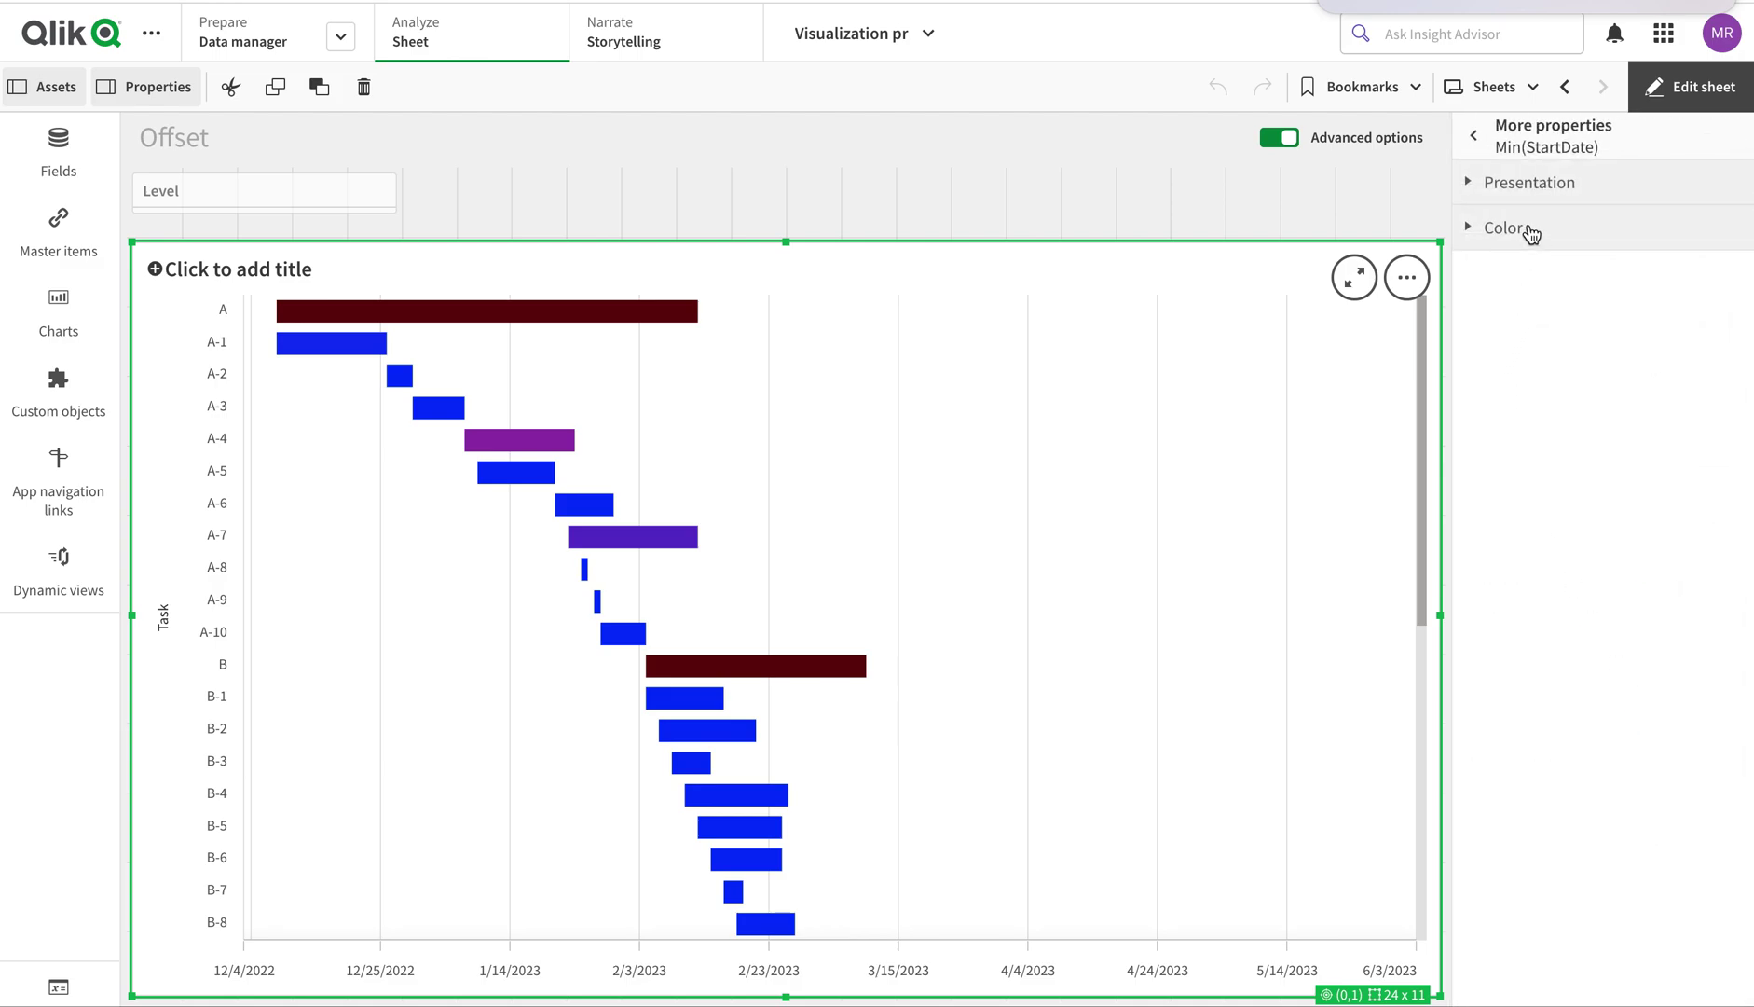
{"action": "left_click", "coordinate": [1529, 231]}
{"action": "left_click", "coordinate": [1529, 231]}
{"action": "left_click", "coordinate": [1529, 189]}
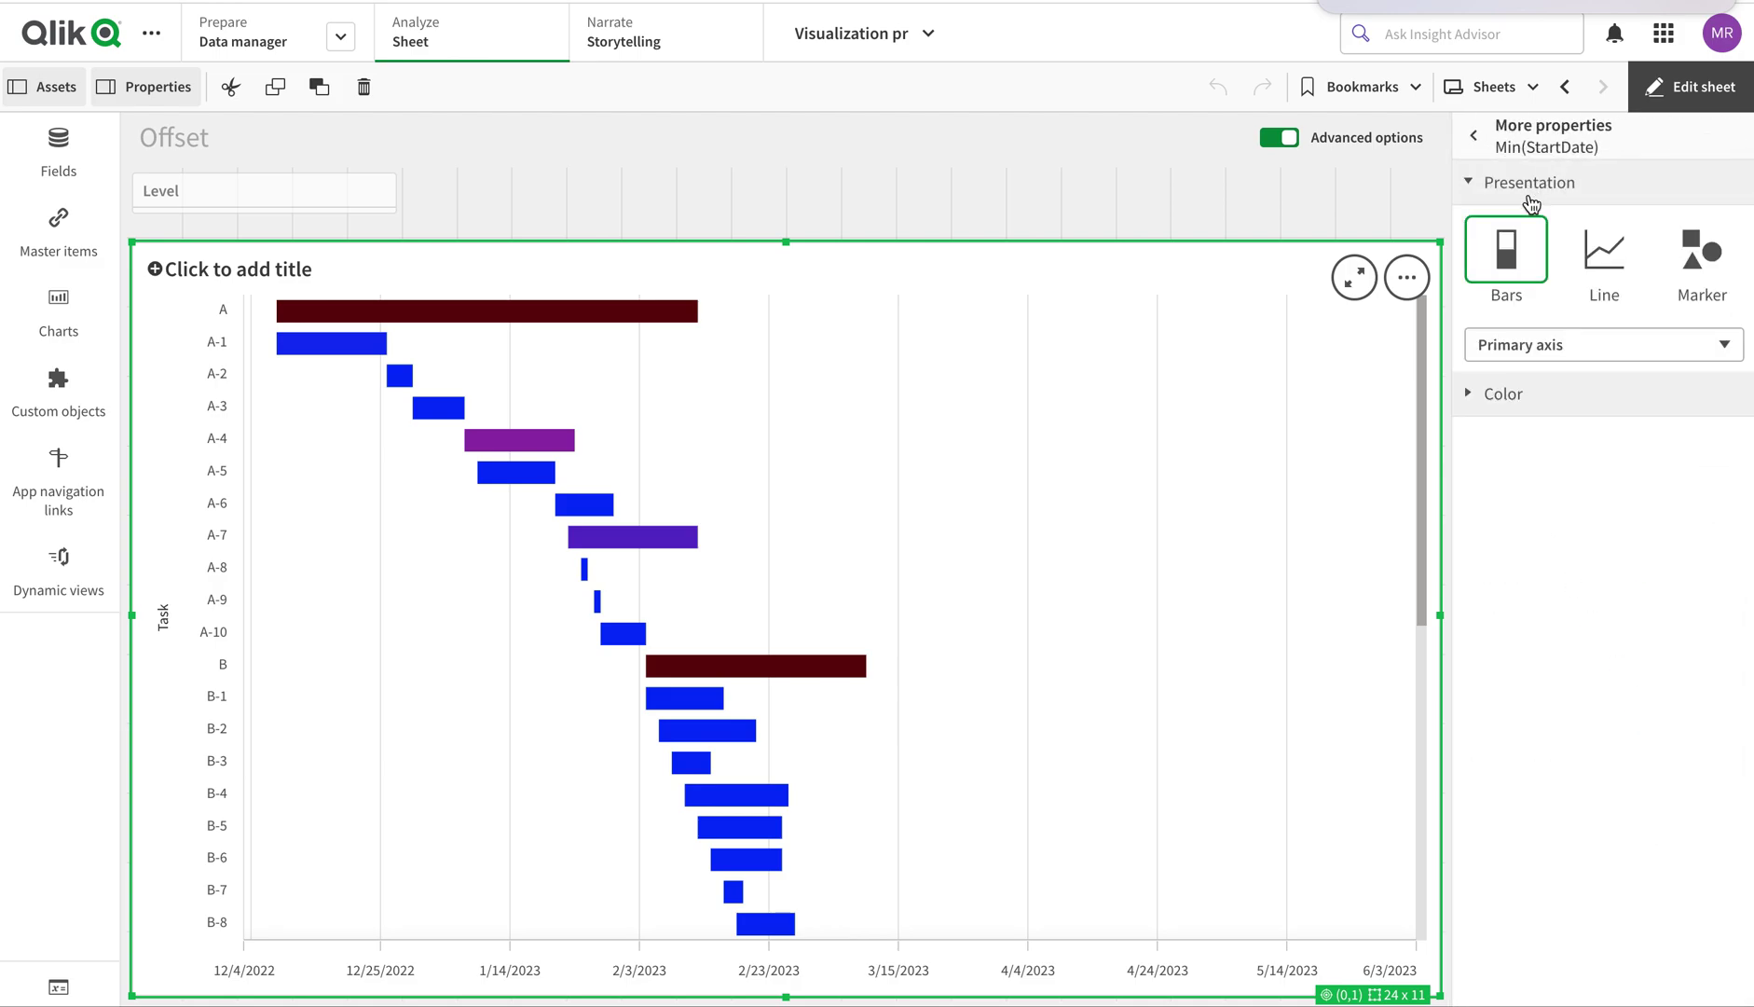
{"action": "left_click", "coordinate": [1497, 187]}
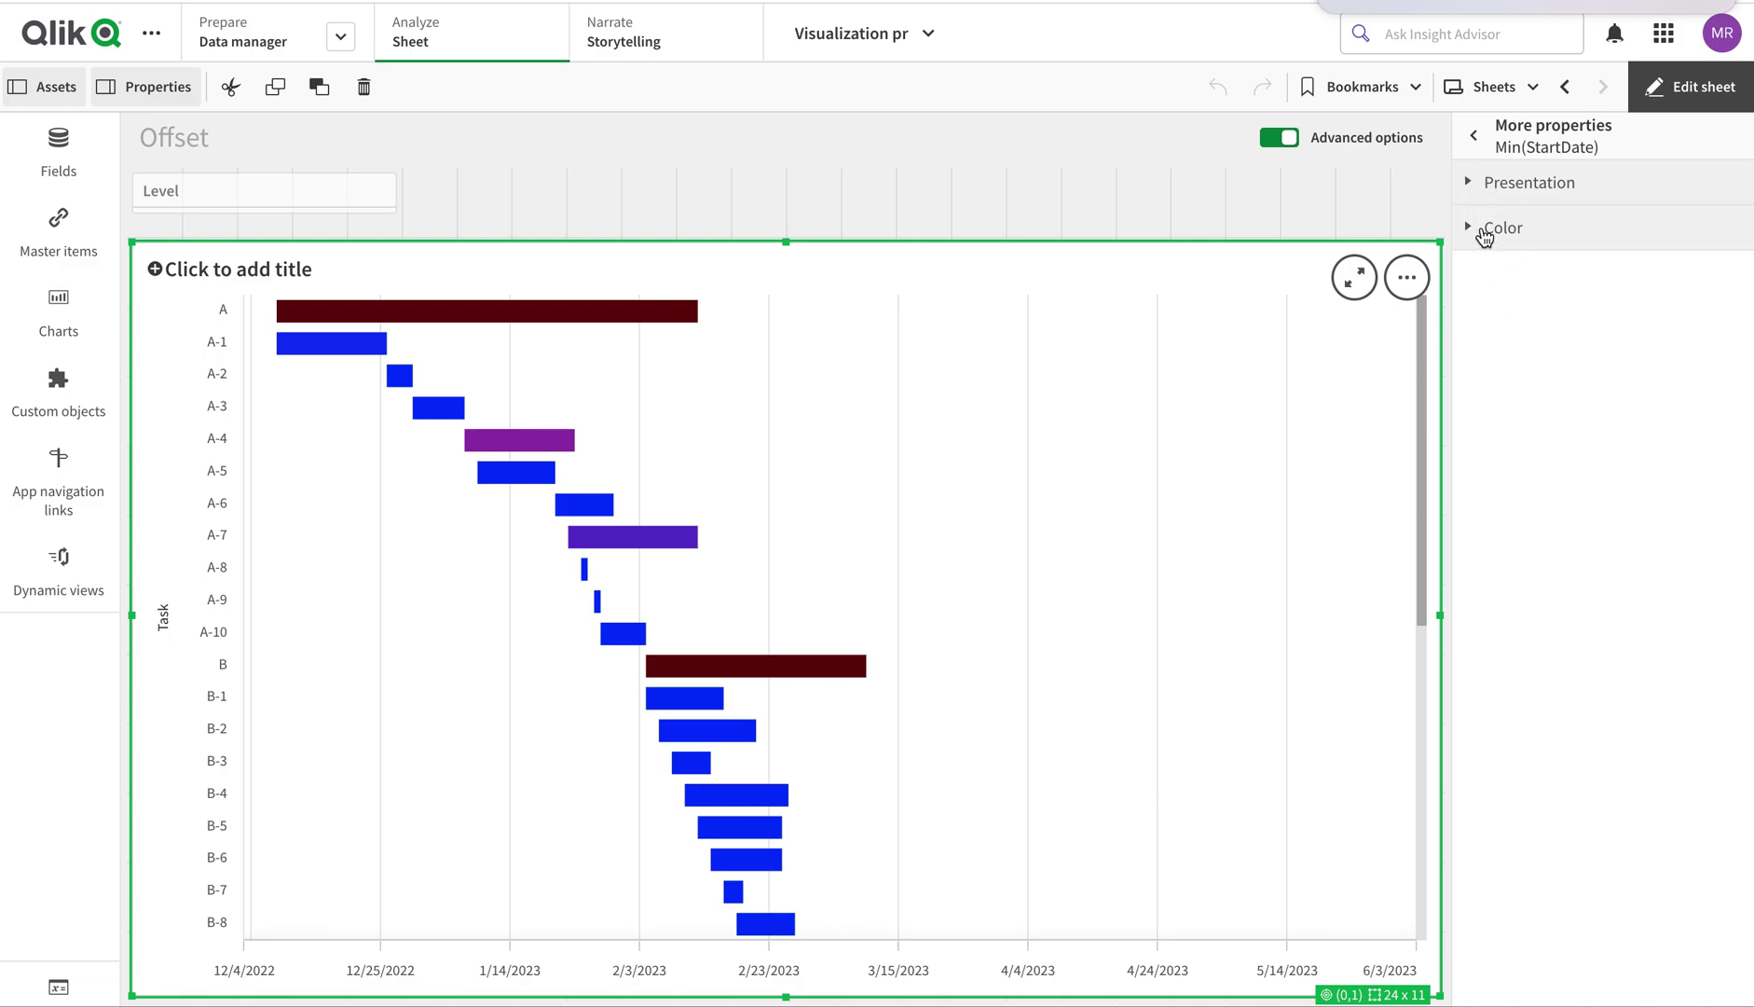
{"action": "left_click", "coordinate": [1486, 228]}
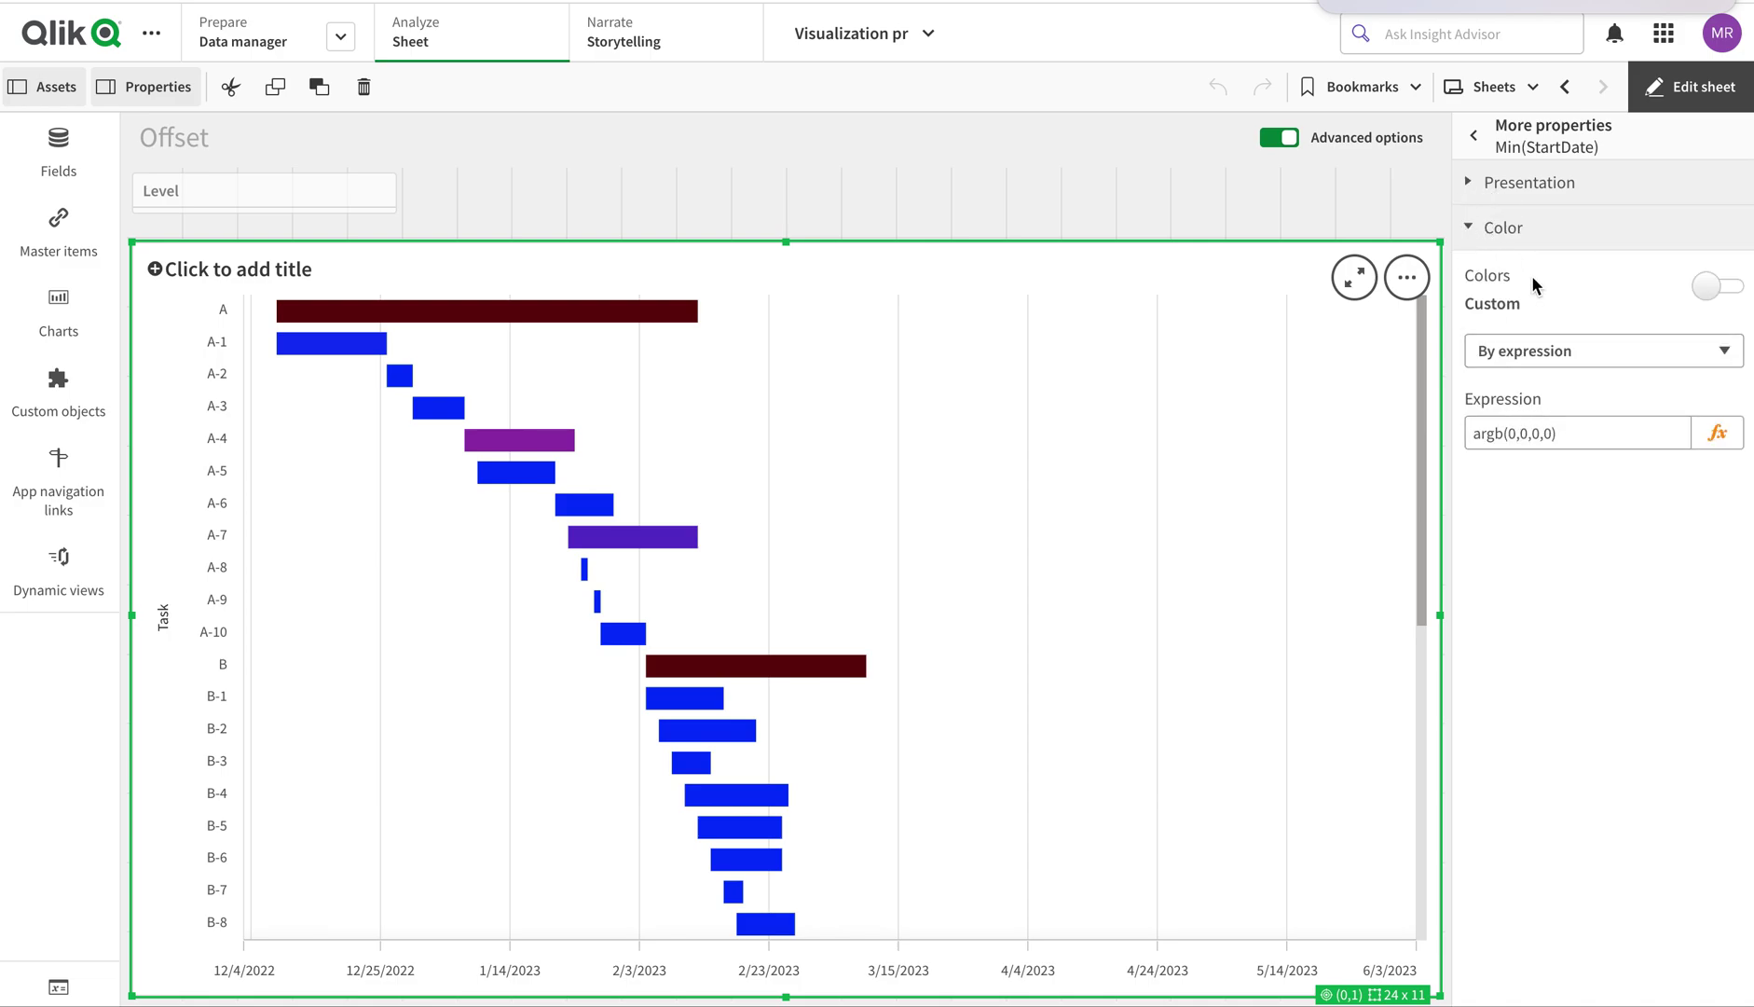
{"action": "left_click", "coordinate": [1521, 192]}
{"action": "left_click", "coordinate": [1522, 196]}
{"action": "left_click", "coordinate": [1474, 137]}
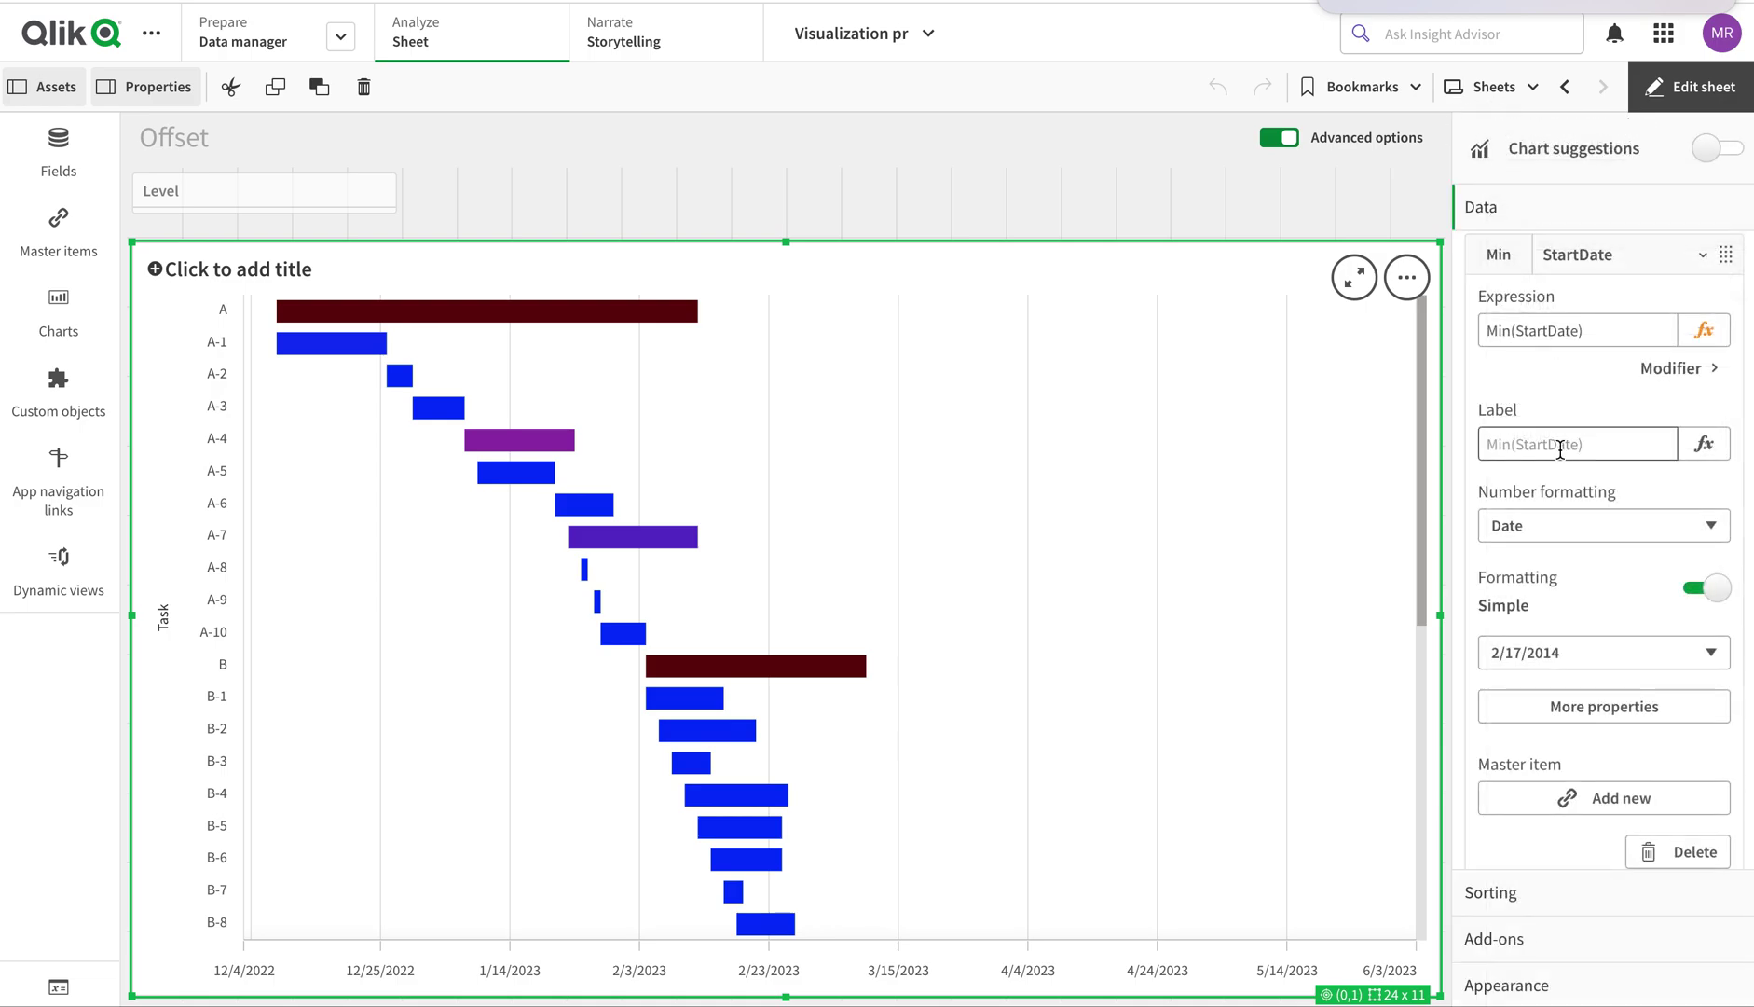
- Collapse the Min StartDate measure so it and Sum caldays are both listed
{"action": "scroll", "coordinate": [1560, 449], "scroll_direction": "up", "scroll_amount": 2}
{"action": "left_click", "coordinate": [1557, 477]}
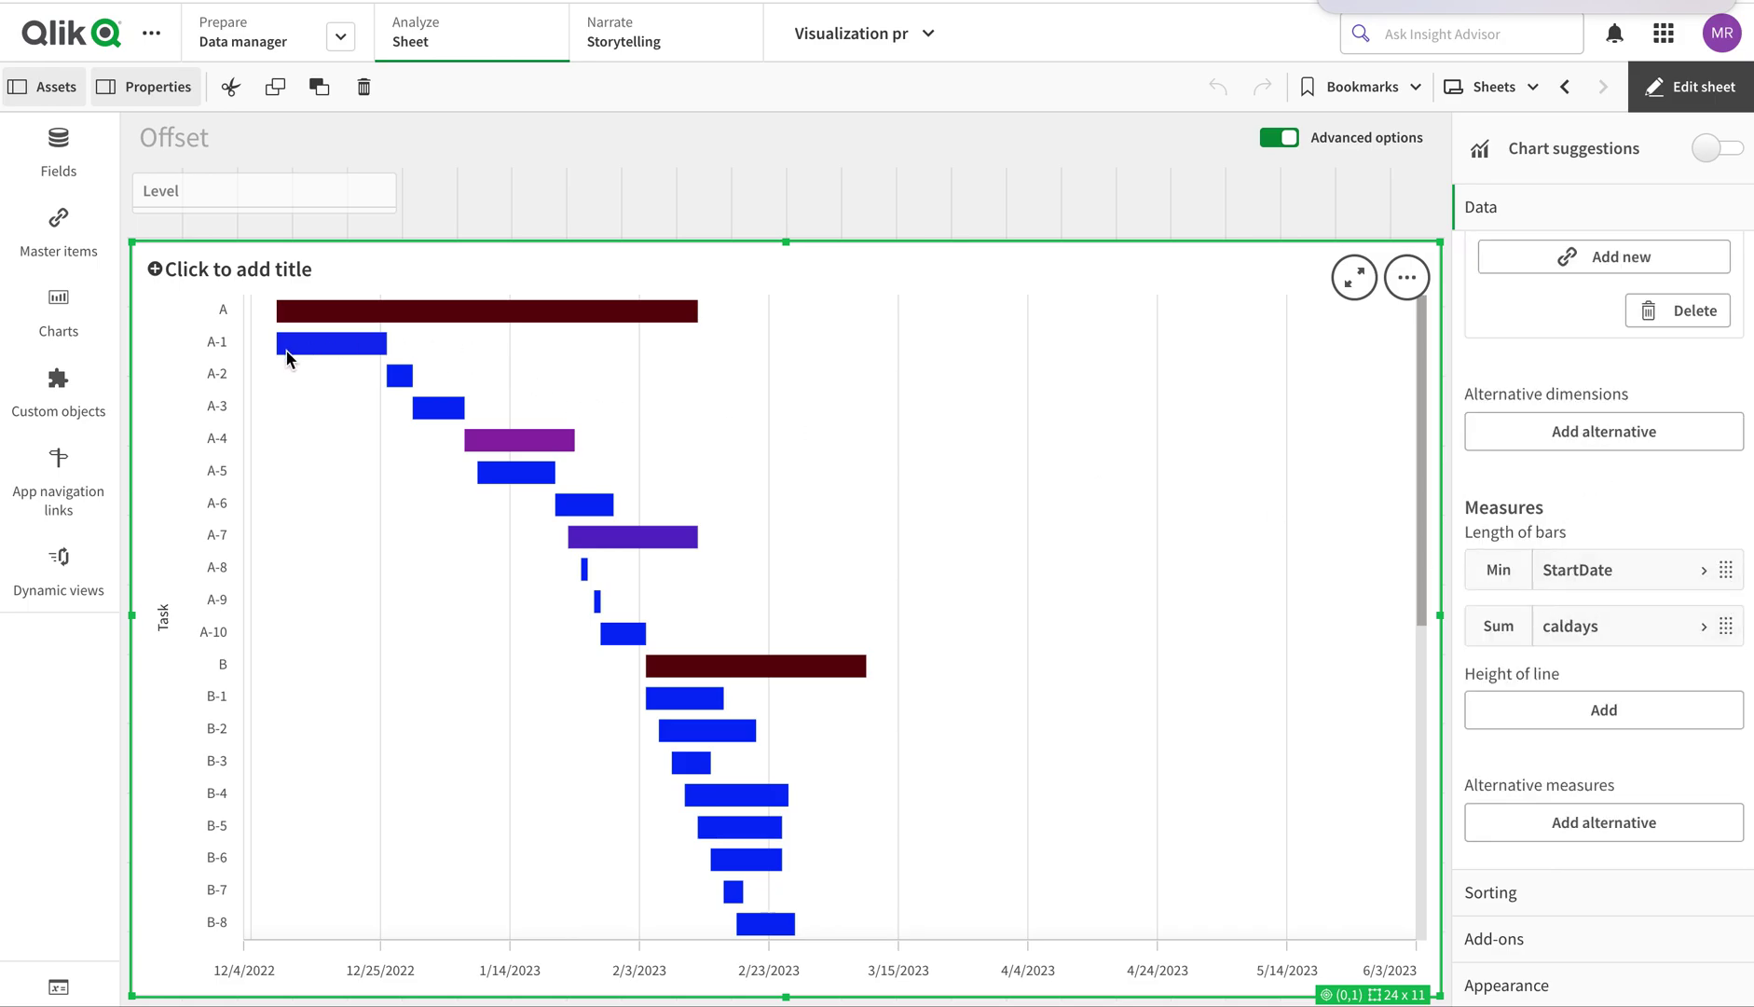
{"action": "left_click", "coordinate": [1594, 573]}
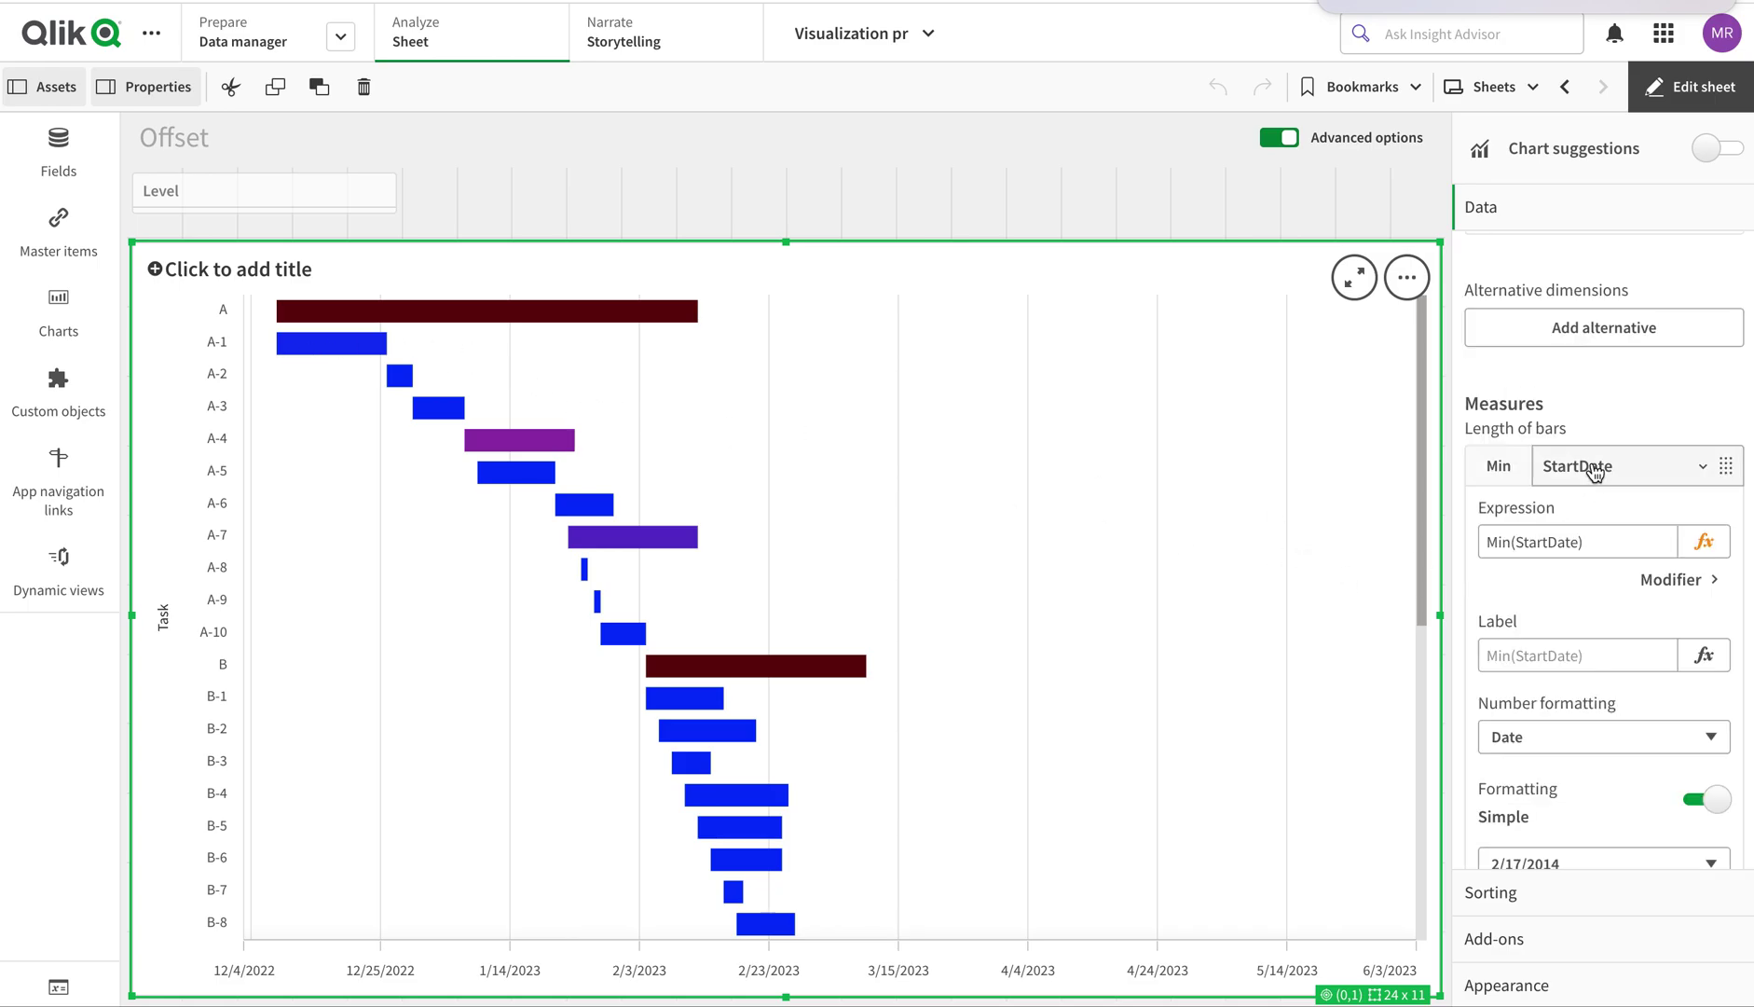
{"action": "left_click", "coordinate": [1596, 473]}
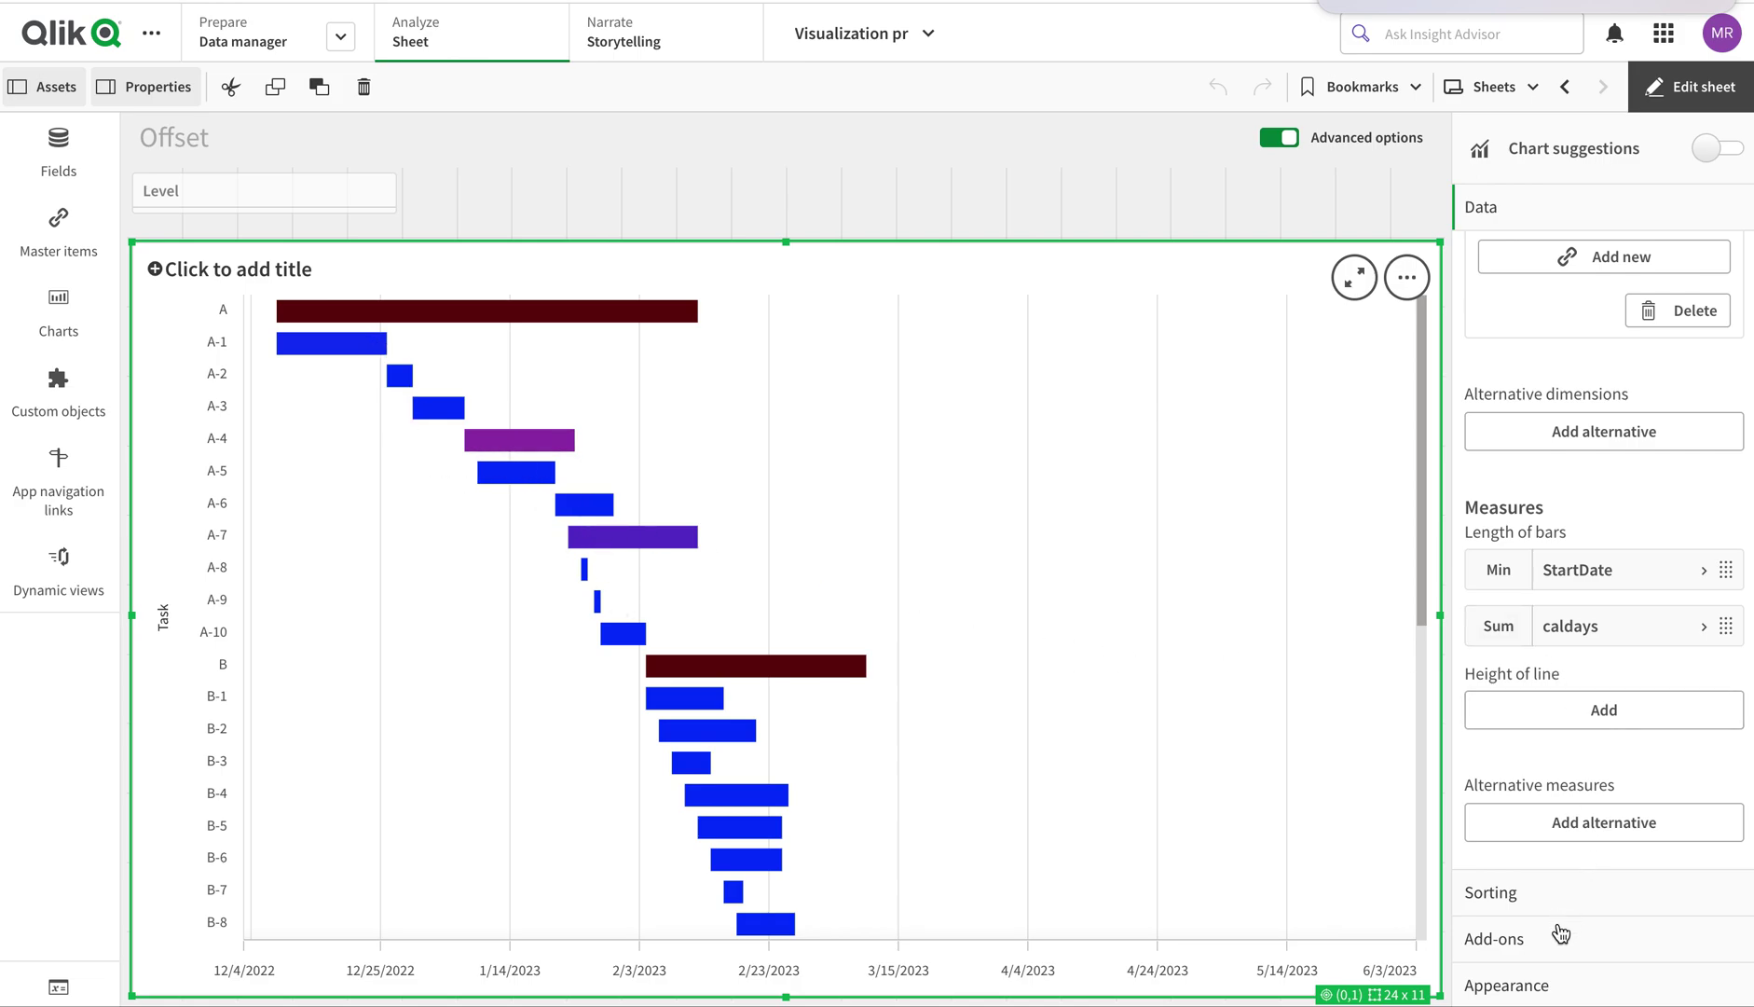
- Review the X-axis range from Min(StartDate)-5 to Max(EndDate)+5 in Appearance
{"action": "left_click", "coordinate": [1549, 984]}
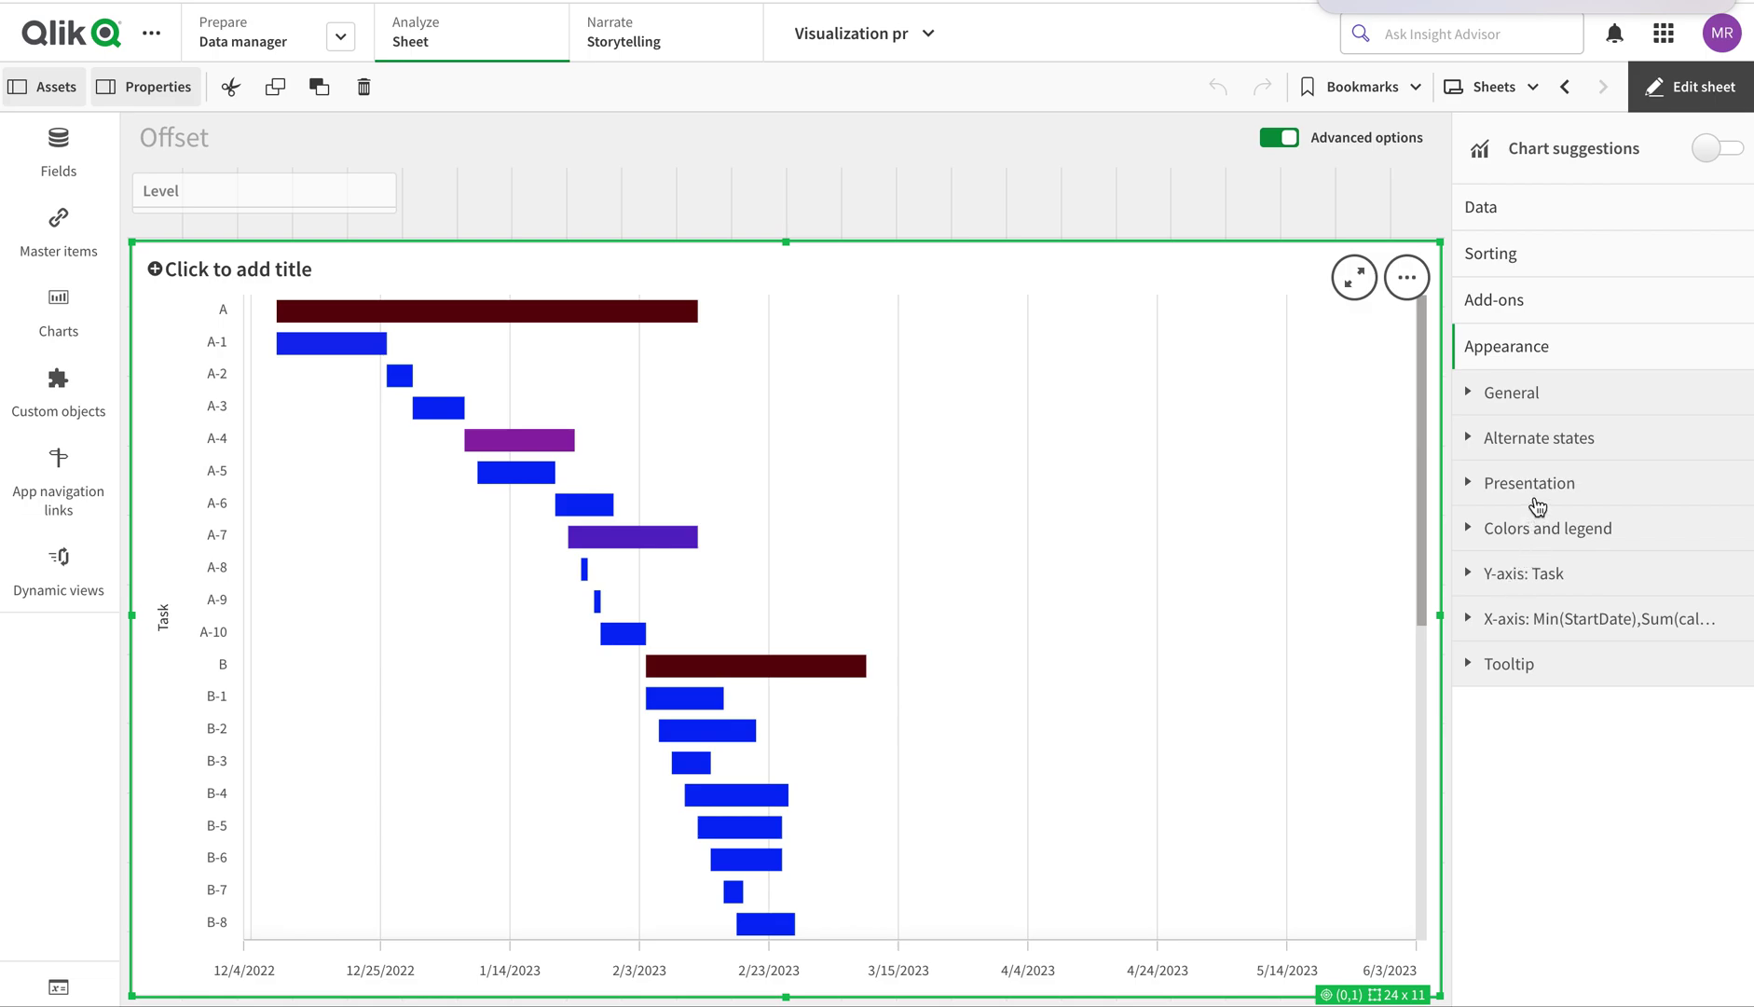
{"action": "left_click", "coordinate": [1540, 501]}
{"action": "left_click", "coordinate": [1539, 501]}
{"action": "left_click", "coordinate": [1545, 634]}
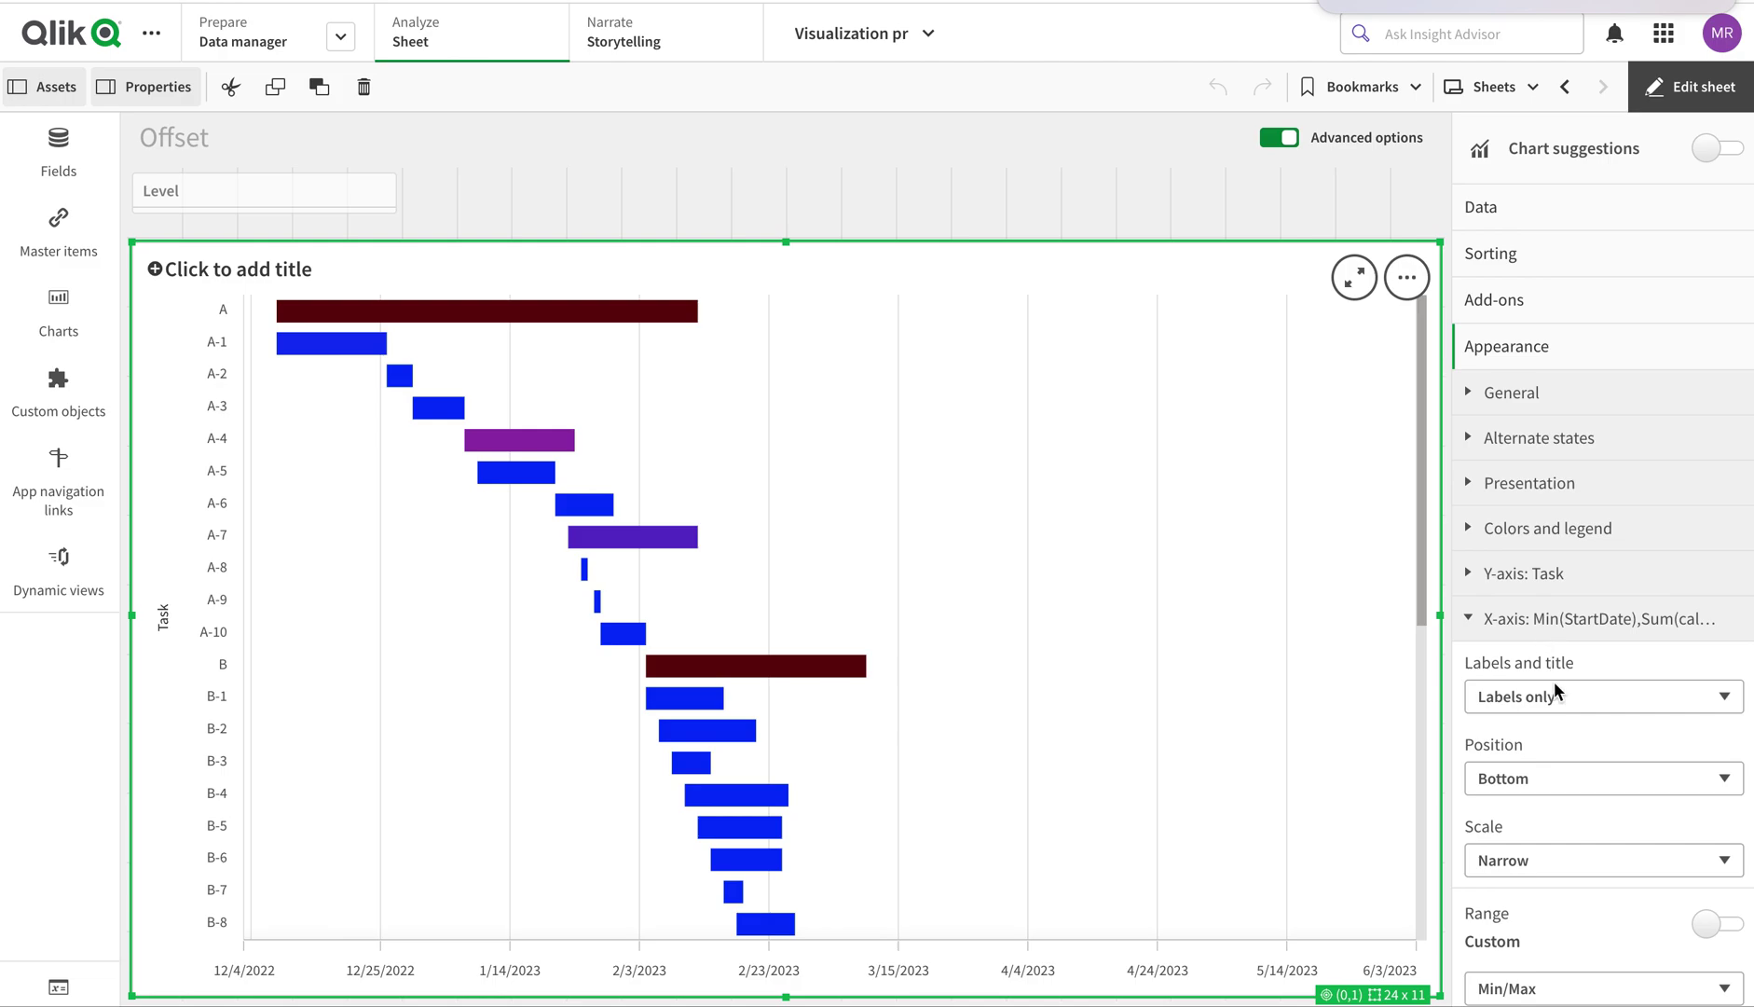
{"action": "scroll", "coordinate": [1557, 709], "scroll_direction": "down", "scroll_amount": 3}
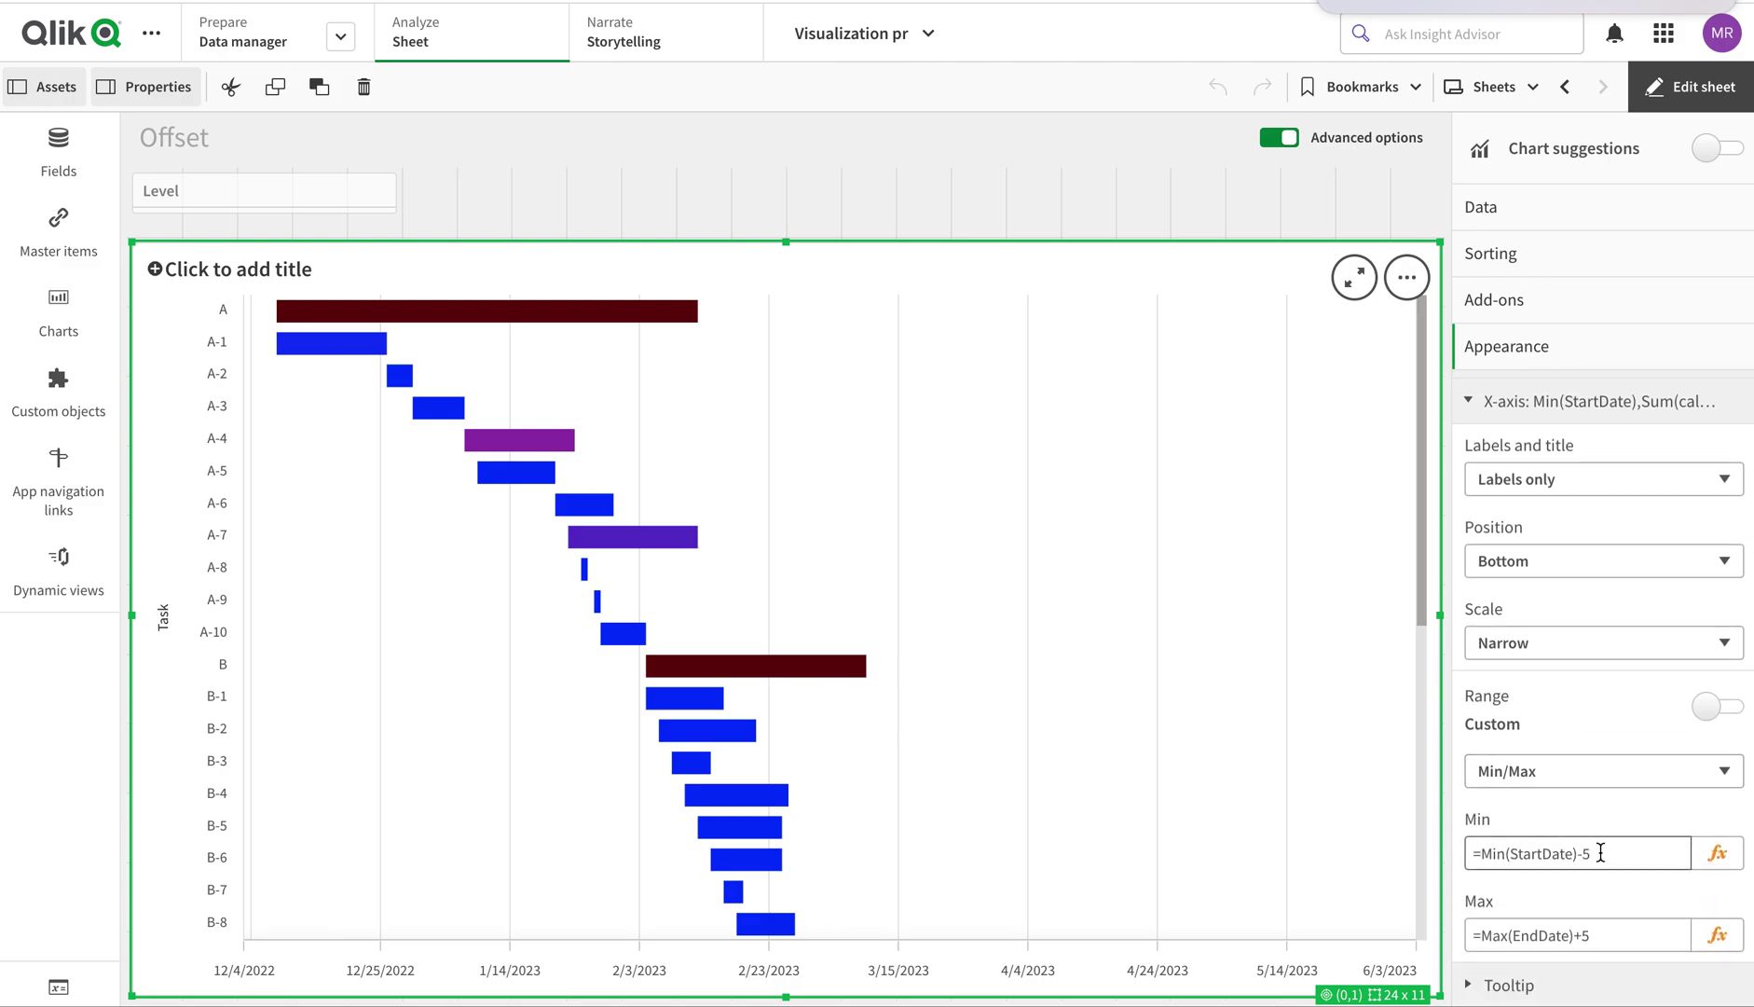
{"action": "scroll", "coordinate": [1585, 885], "scroll_direction": "up", "scroll_amount": 3}
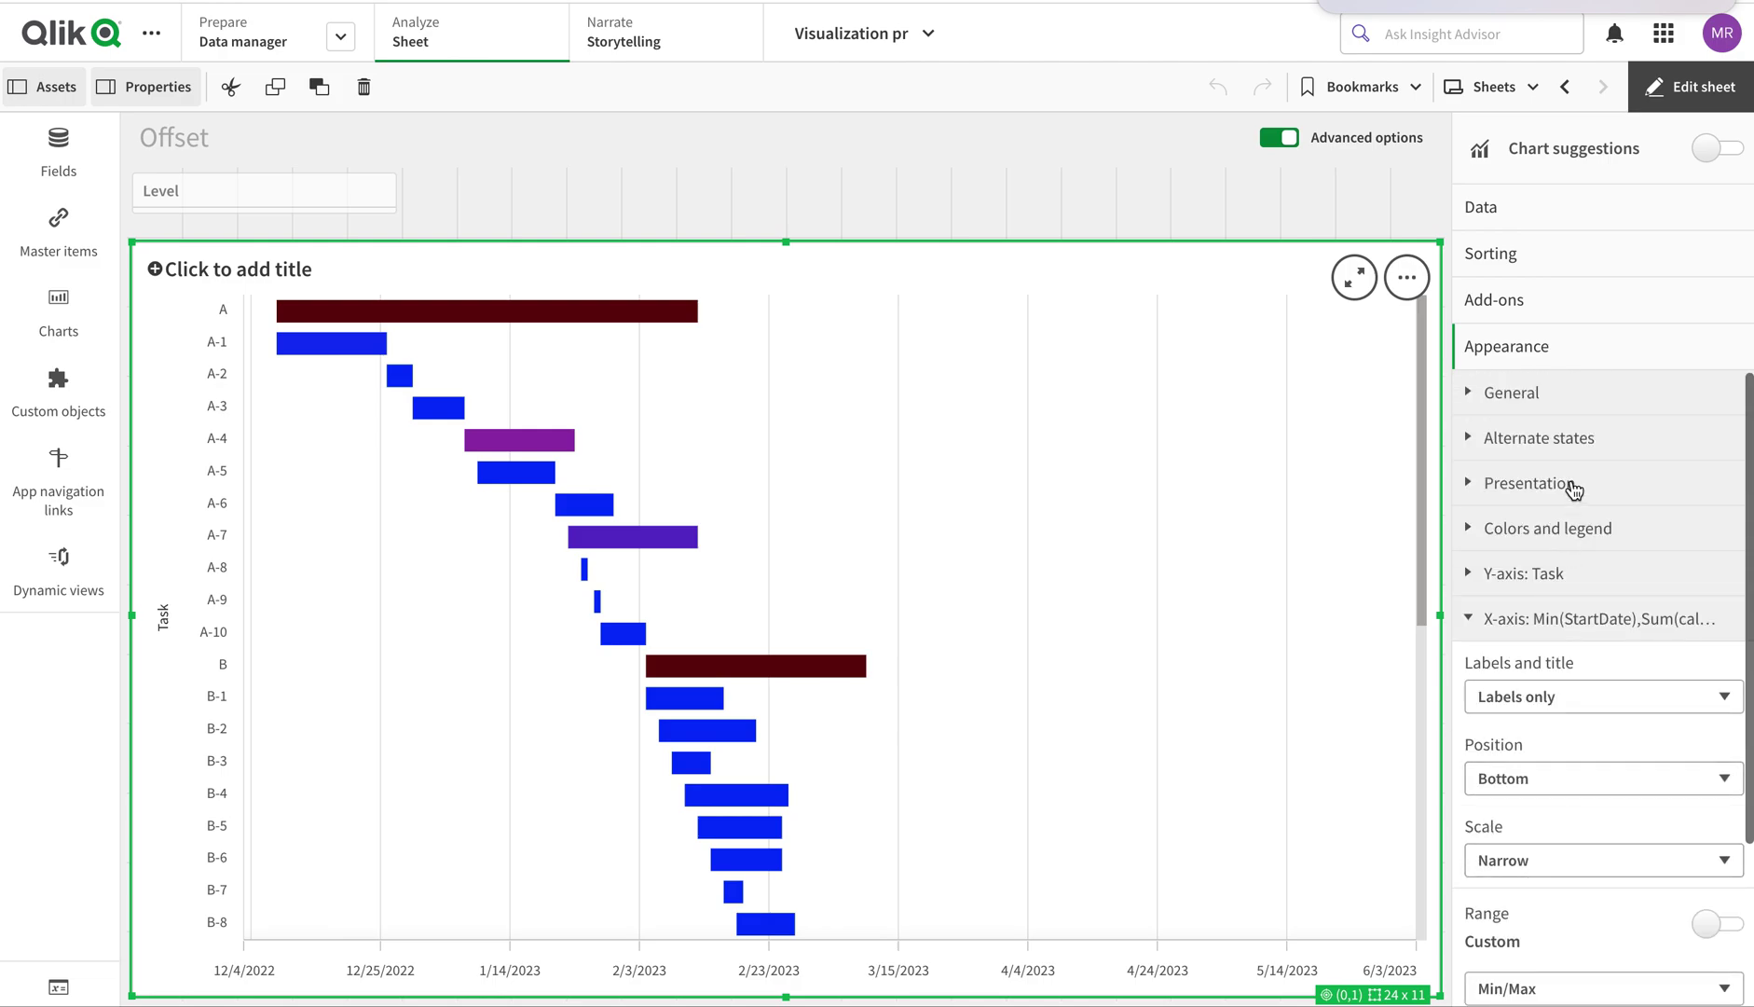